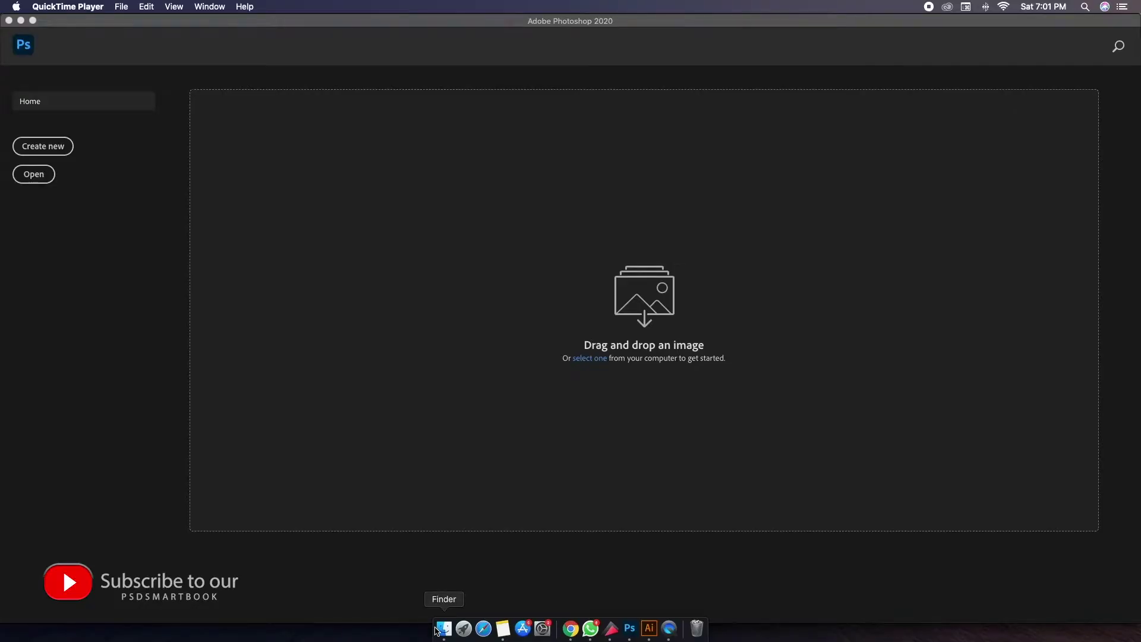
# Open the mock-up file 4109522.psd from Finder in Adobe Photoshop 2020
pyautogui.click(443, 628)
pyautogui.click(387, 308)
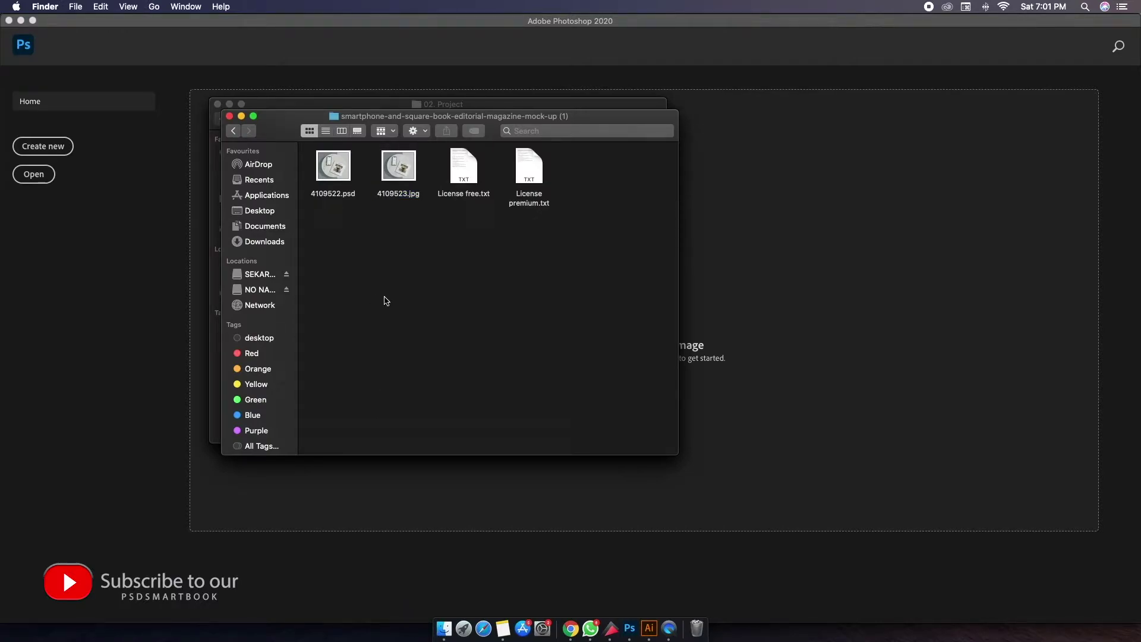
pyautogui.rightClick(353, 173)
pyautogui.click(546, 186)
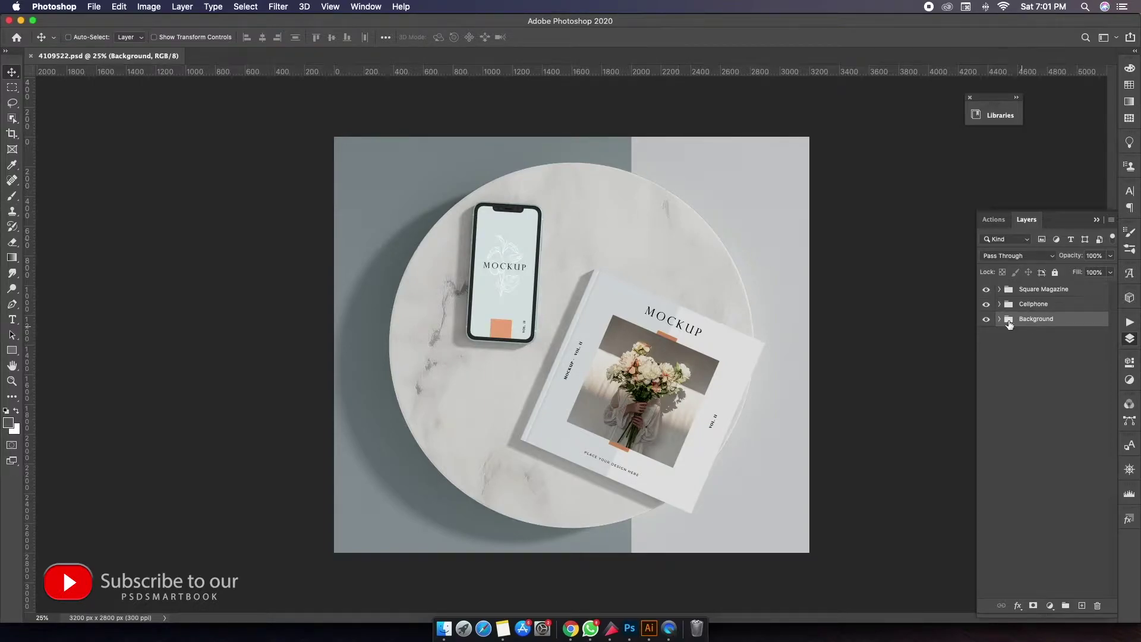
# Expand the Cellphone group and open its screen smart object as Rectángulo 1.psb
pyautogui.click(985, 305)
pyautogui.click(986, 304)
pyautogui.click(1001, 305)
pyautogui.click(987, 324)
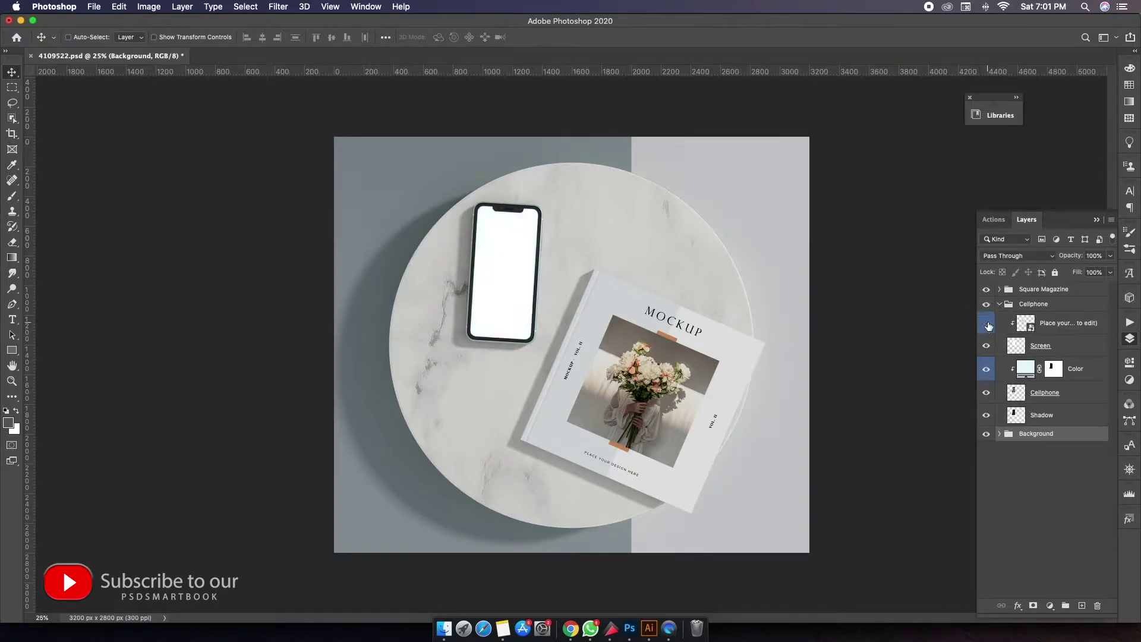
pyautogui.doubleClick(1033, 328)
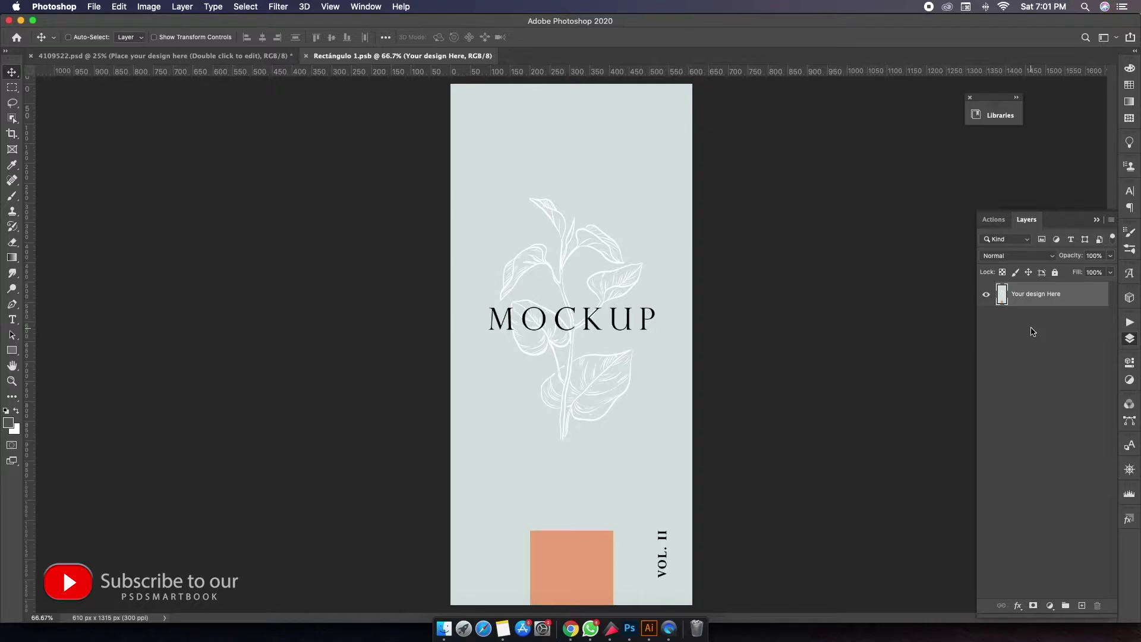
# Fill the phone screen design with white, then open logo.psd from the EXTRA folder in Photoshop
pyautogui.press('super+BackSpace')
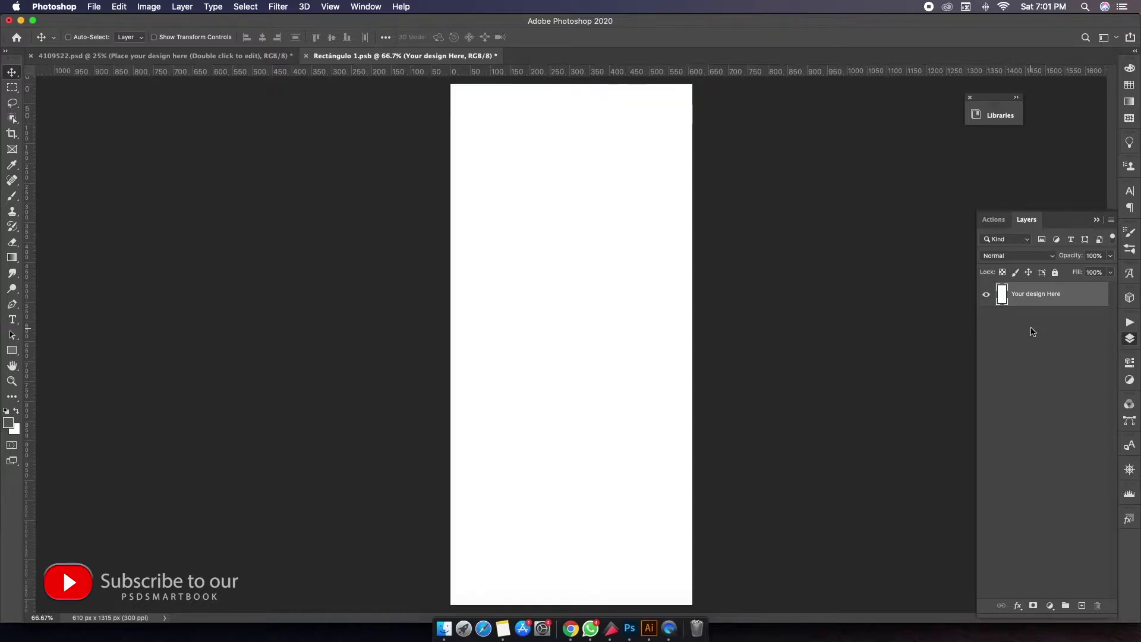
pyautogui.rightClick(444, 629)
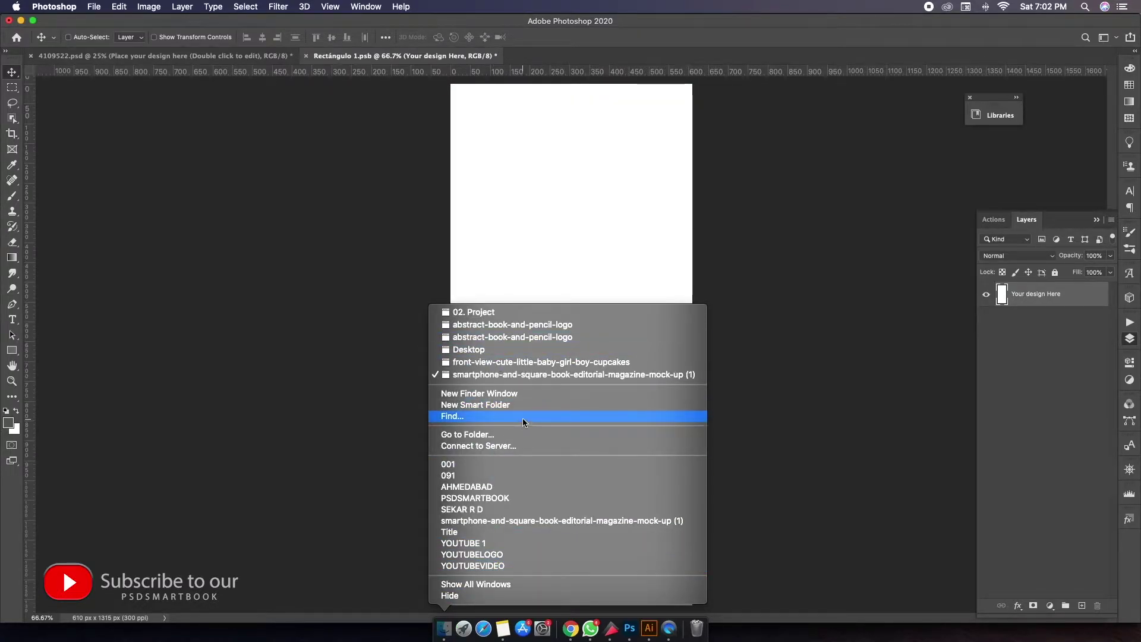
pyautogui.click(516, 394)
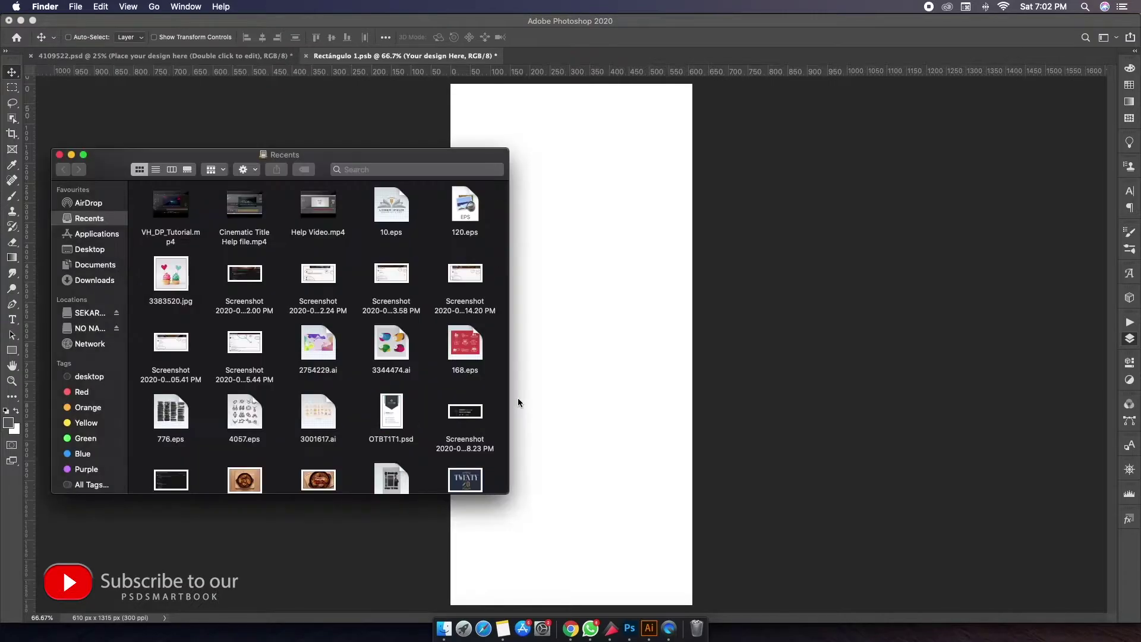
pyautogui.doubleClick(228, 204)
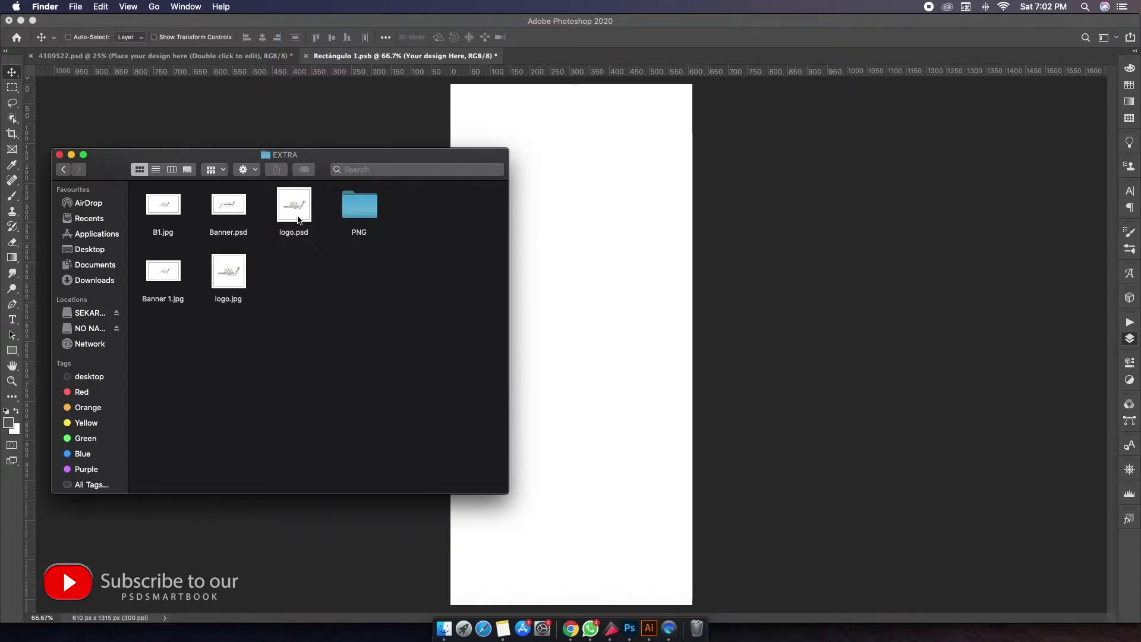
pyautogui.click(243, 213)
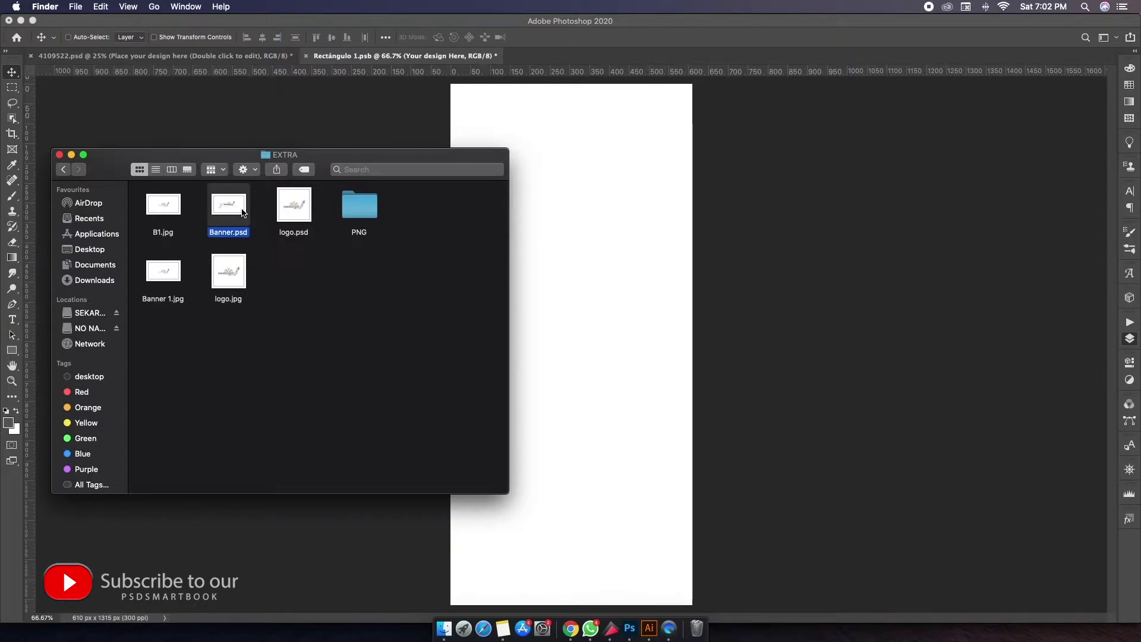
pyautogui.rightClick(290, 214)
pyautogui.click(517, 230)
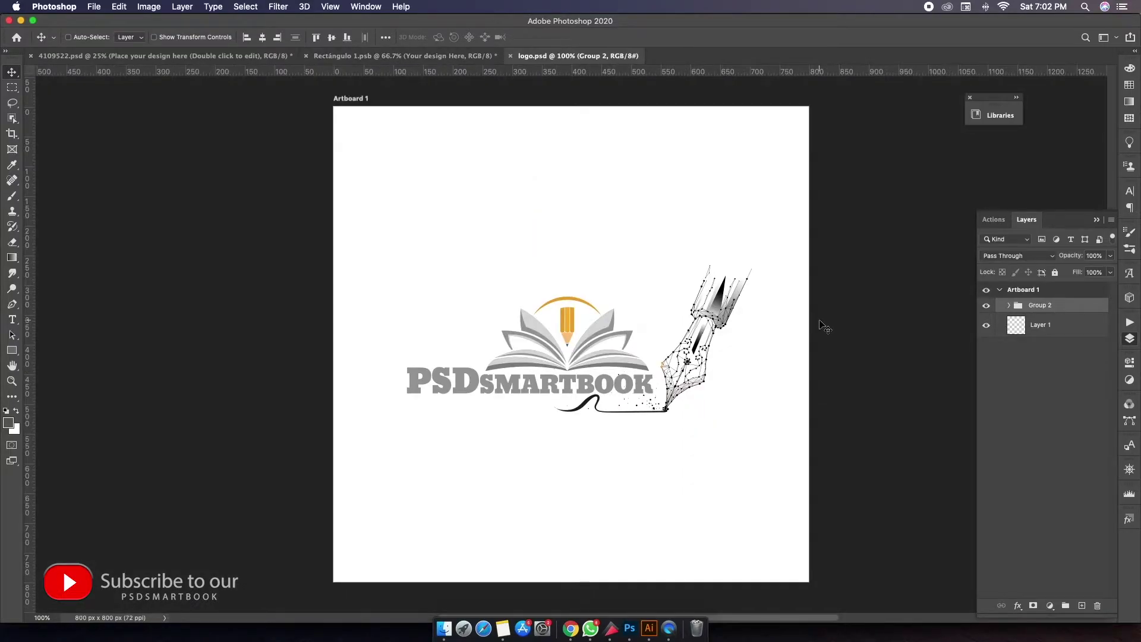
# Duplicate the PSDSMARTBOOK logo group into the Rectángulo 1.psb document
pyautogui.click(986, 306)
pyautogui.rightClick(1058, 309)
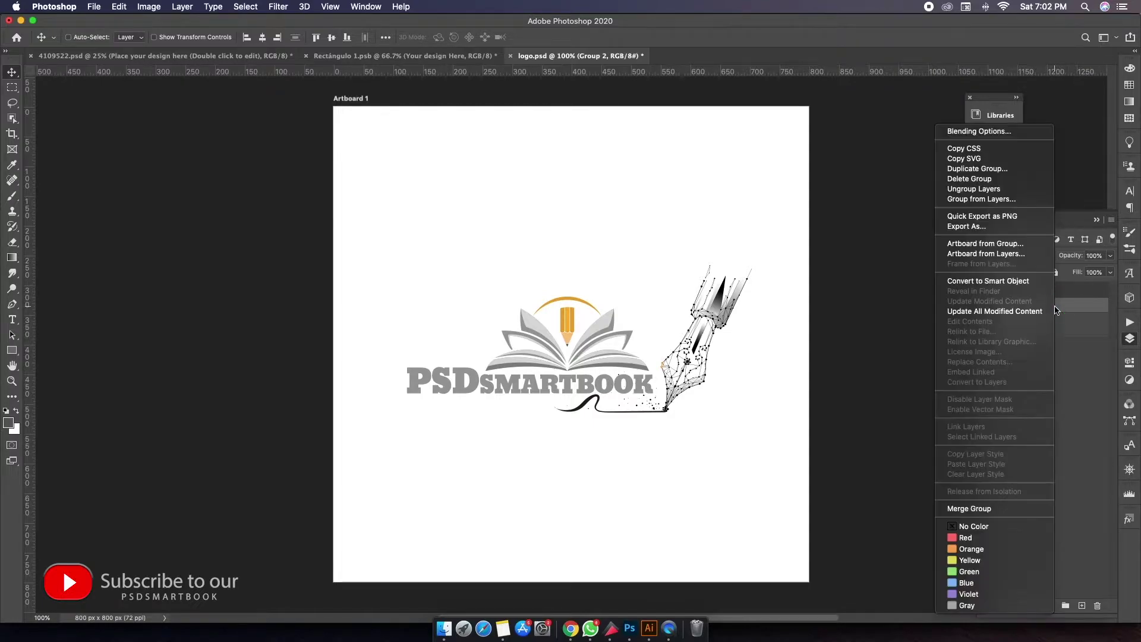
pyautogui.click(975, 169)
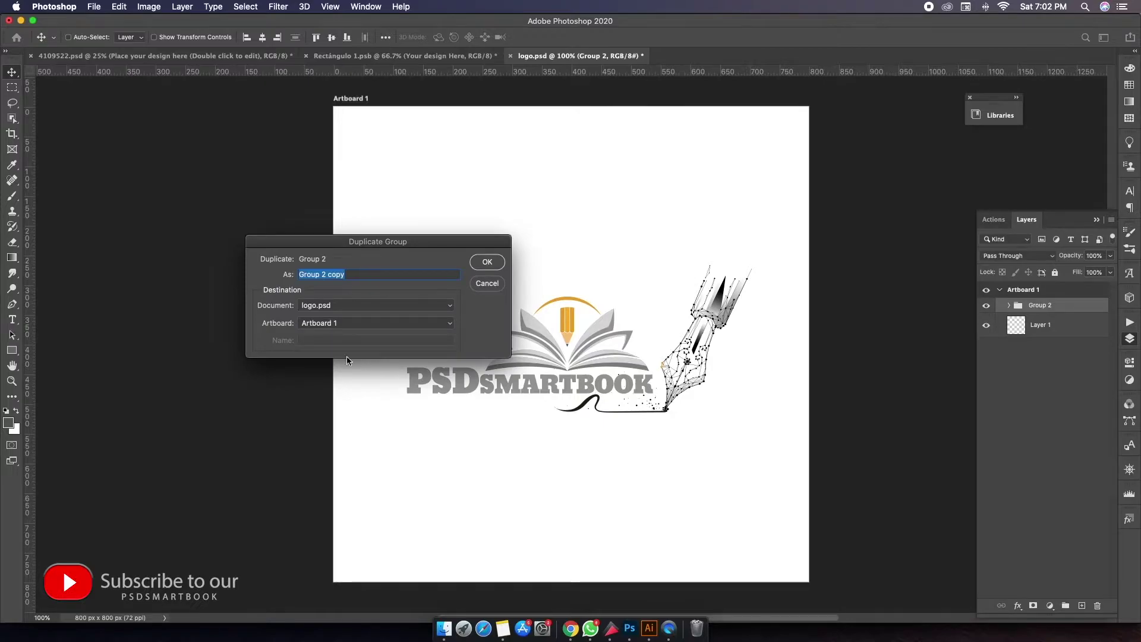
pyautogui.click(367, 304)
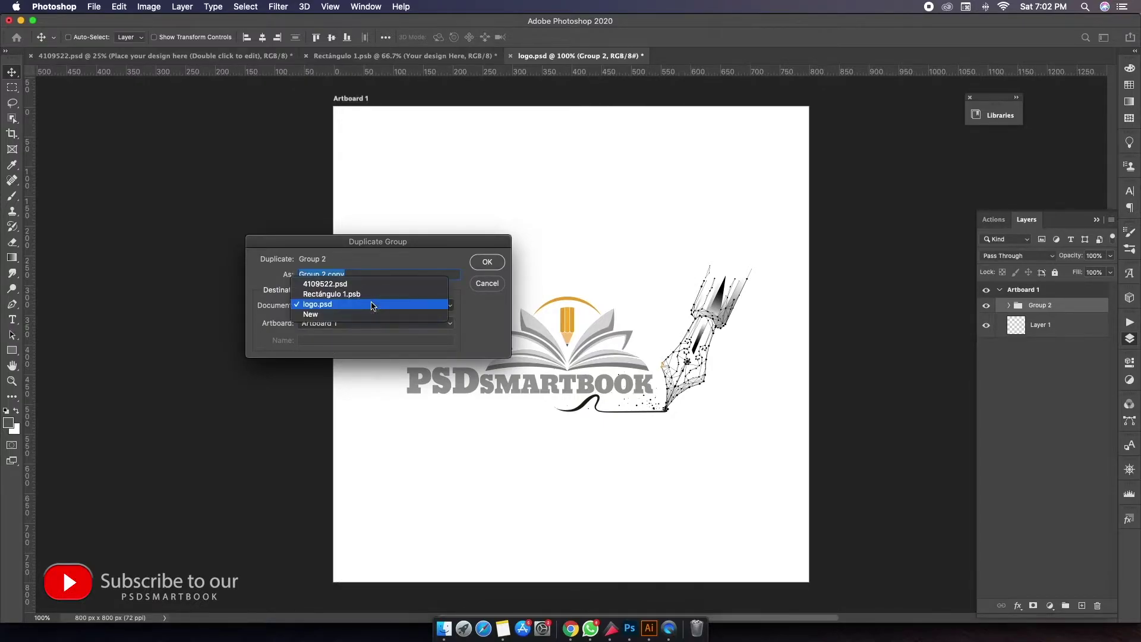
pyautogui.click(357, 294)
pyautogui.click(487, 262)
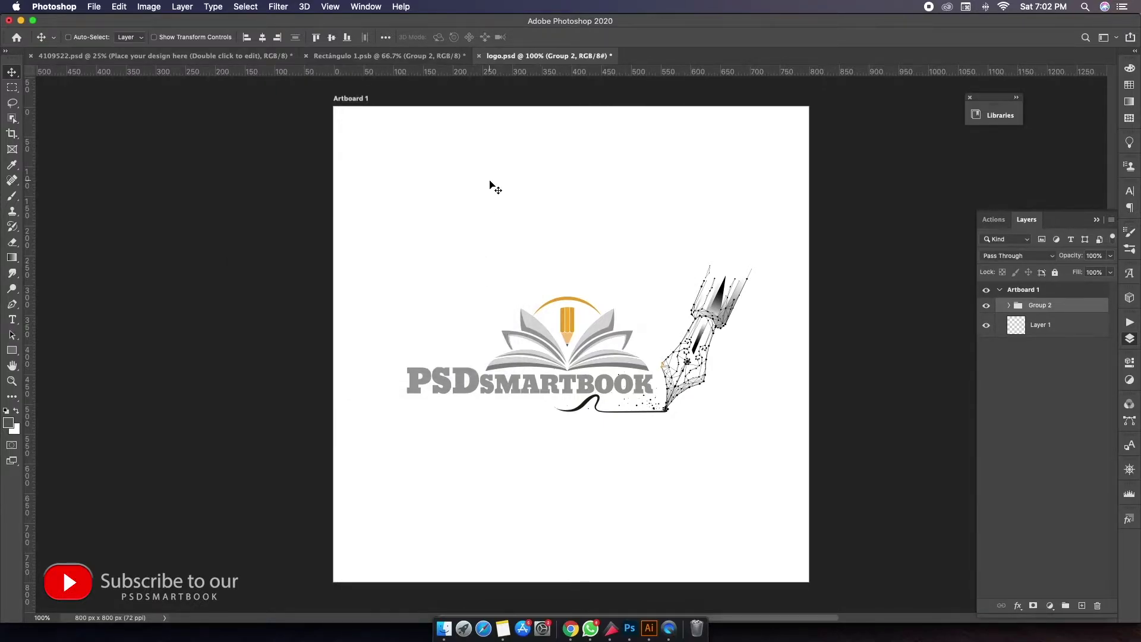
# Close logo.psd without saving and move the logo down and left on the screen
pyautogui.click(480, 56)
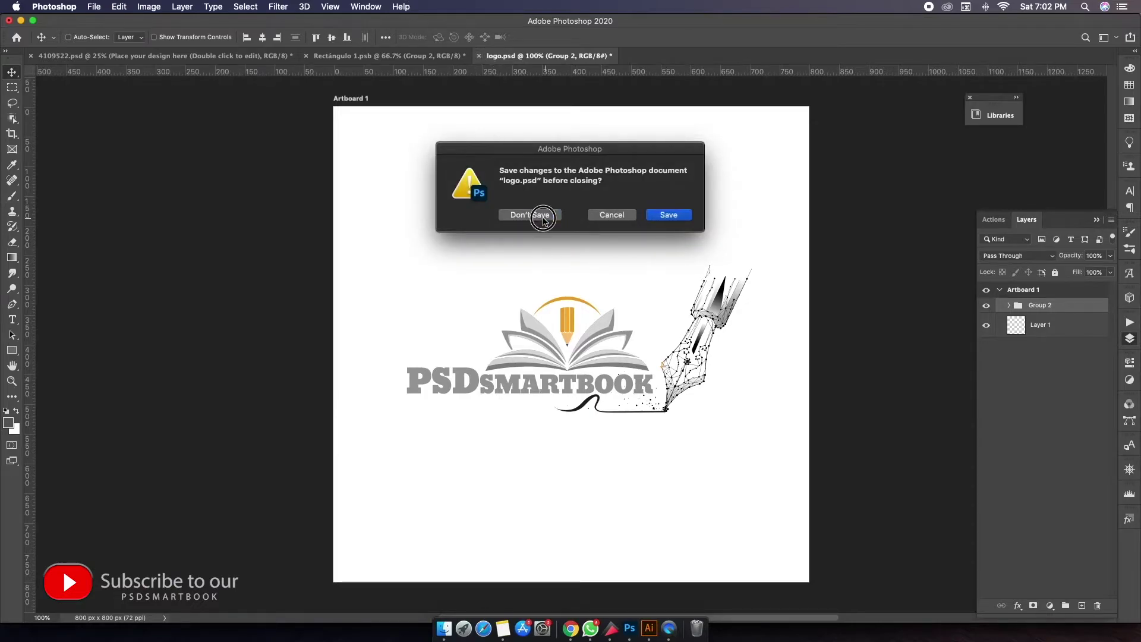
pyautogui.click(535, 216)
pyautogui.moveTo(639, 251); pyautogui.dragTo(604, 361)
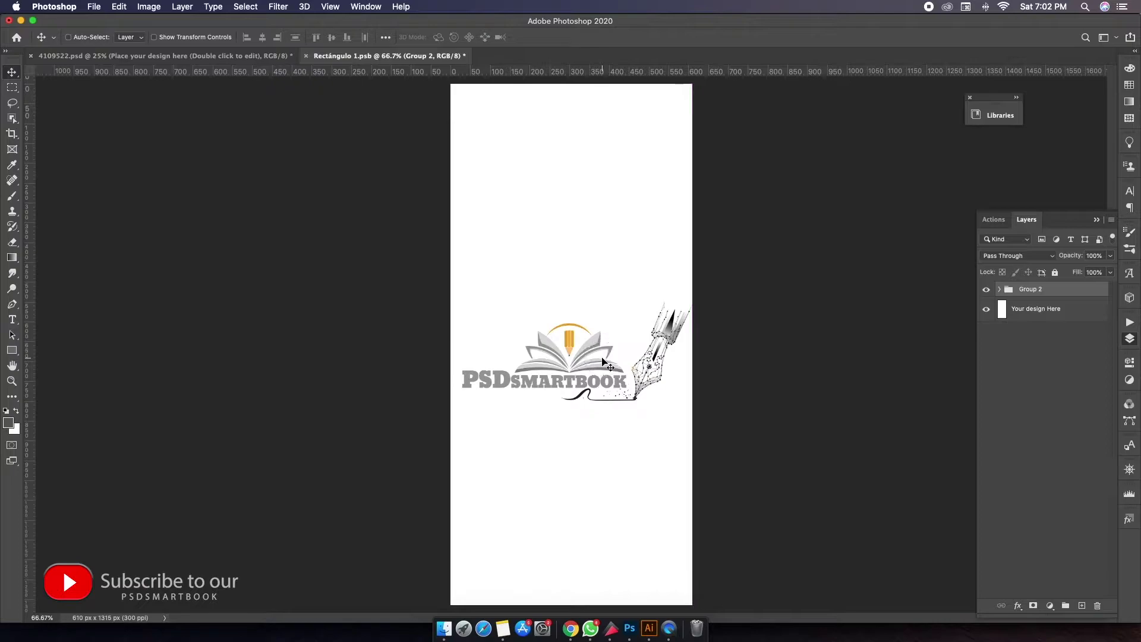
# Scale the PSDSMARTBOOK logo to about 78% and nudge it slightly up and left
pyautogui.hotkey('ctrl', 't')
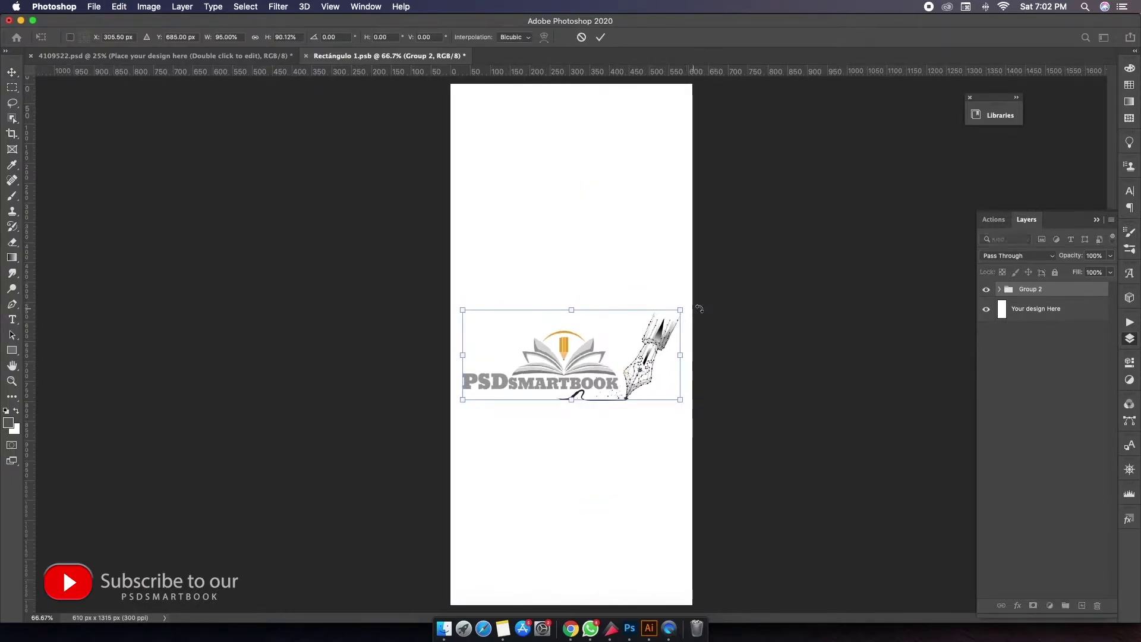
pyautogui.press('Return')
pyautogui.hotkey('ctrl', 't')
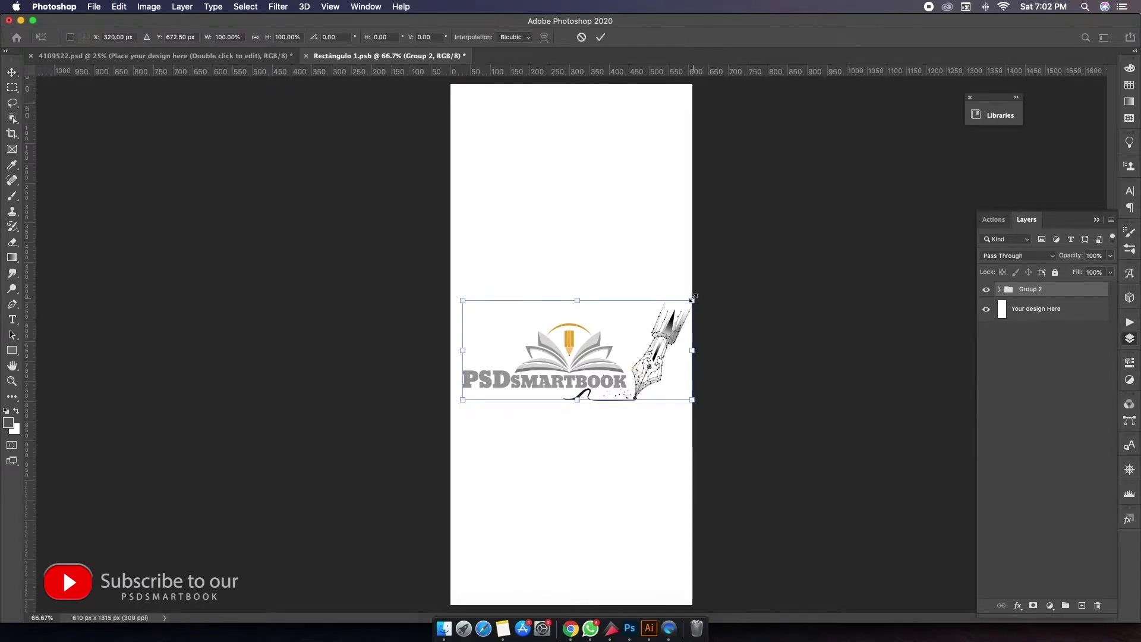
pyautogui.moveTo(692, 299); pyautogui.dragTo(666, 311)
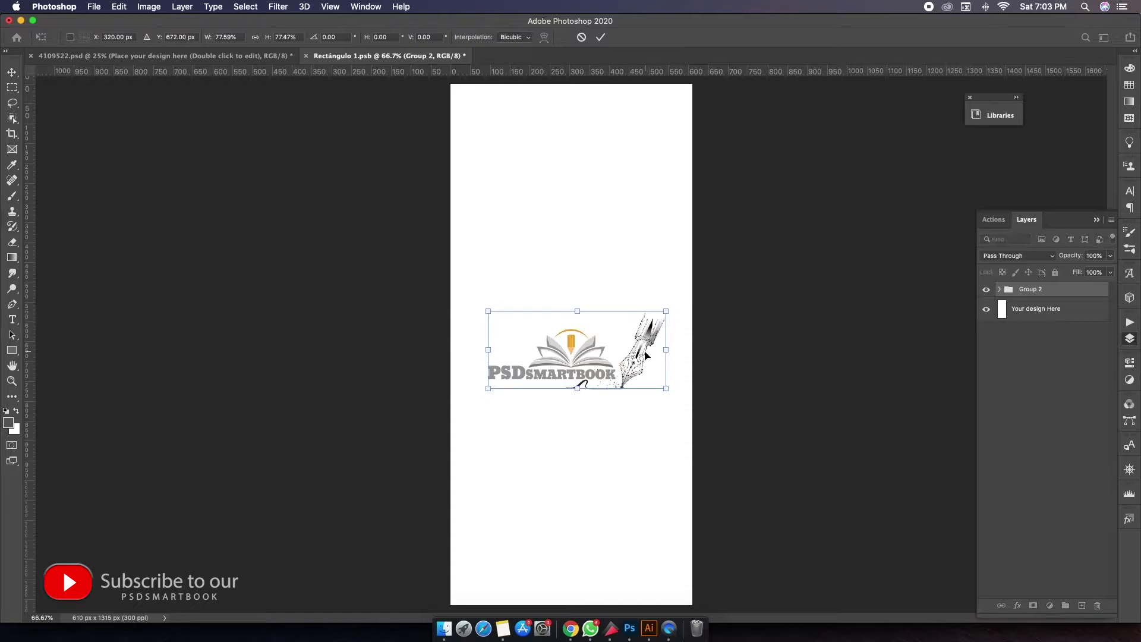
pyautogui.moveTo(646, 355); pyautogui.dragTo(640, 349)
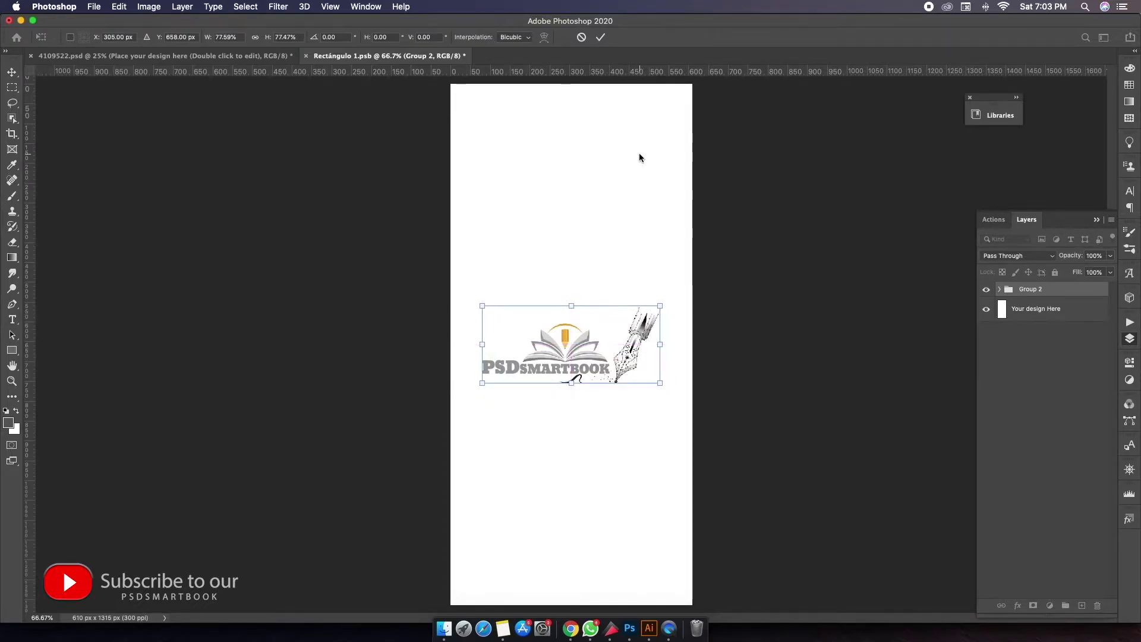
pyautogui.click(600, 37)
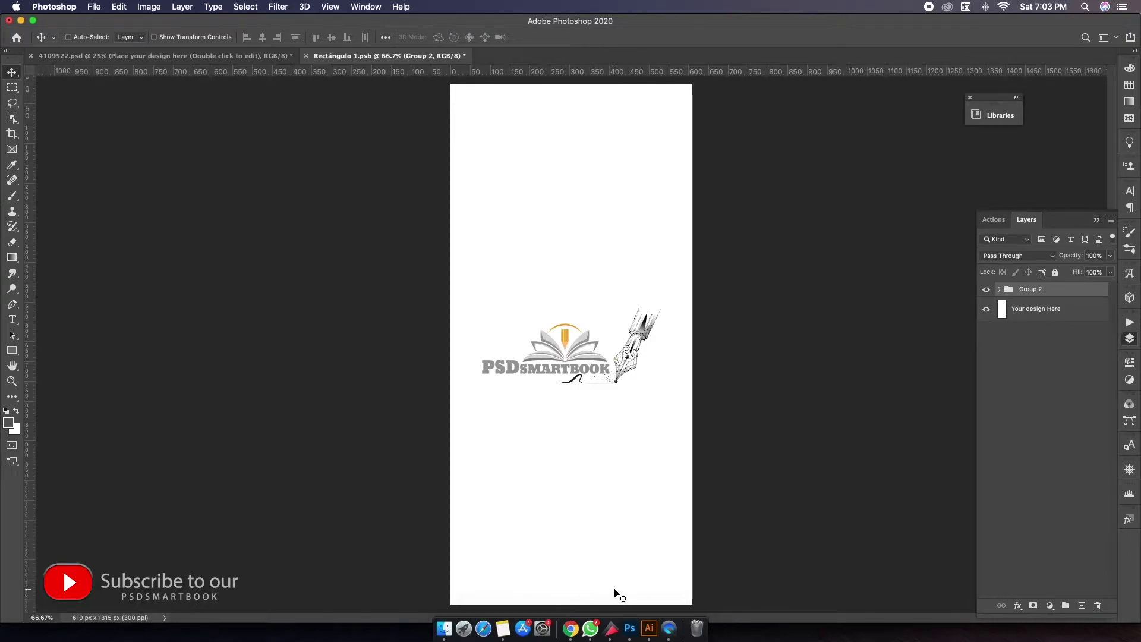
# Fill a small dark grey bar at the screen's bottom edge on a new Layer 1
pyautogui.press('m')
pyautogui.moveTo(559, 590); pyautogui.dragTo(633, 629)
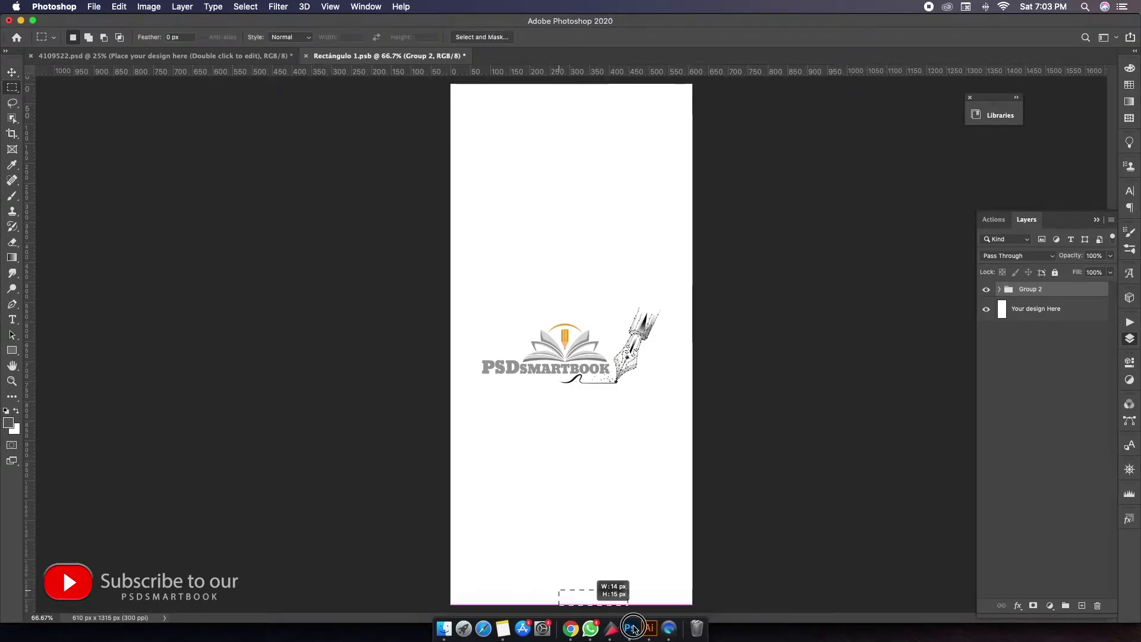
pyautogui.press('super+shift+n')
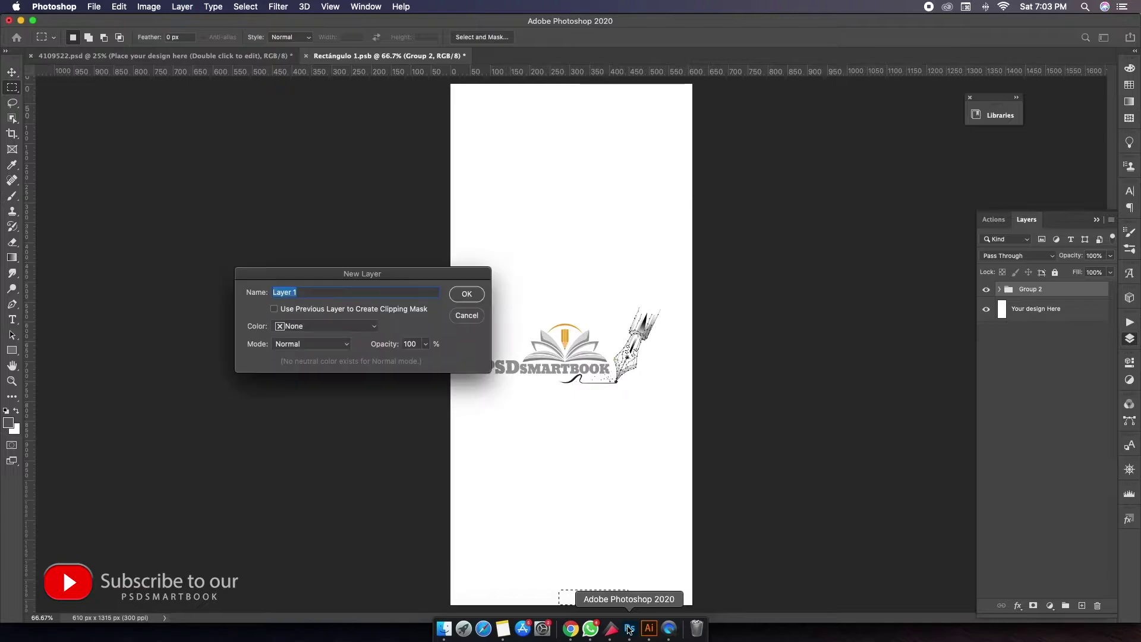
pyautogui.press('Return')
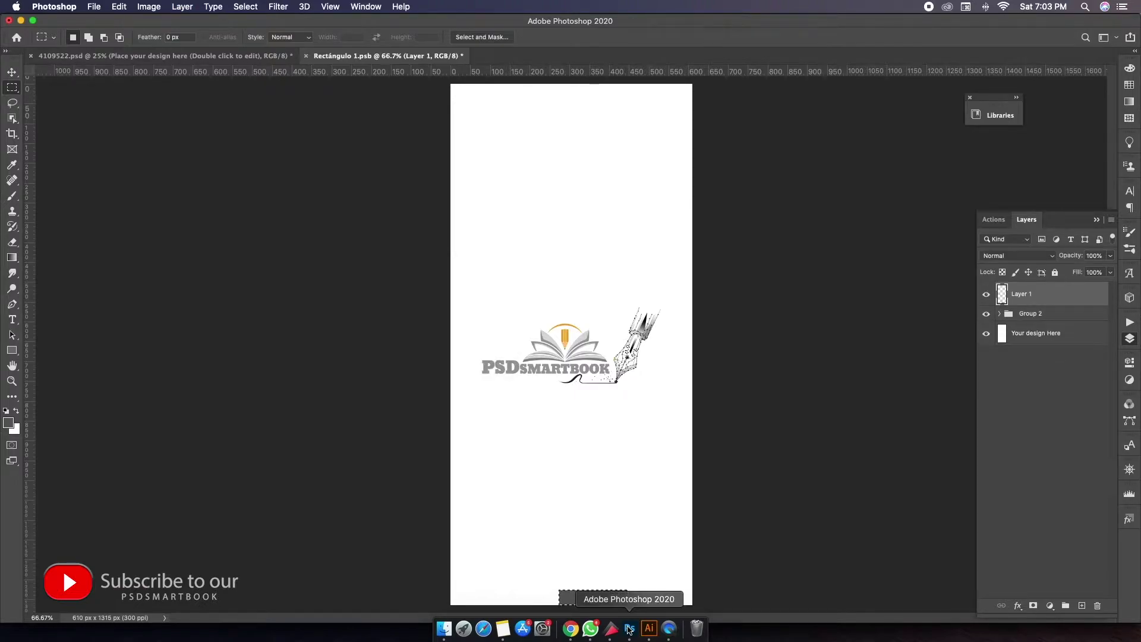
pyautogui.hotkey('alt', 'BackSpace')
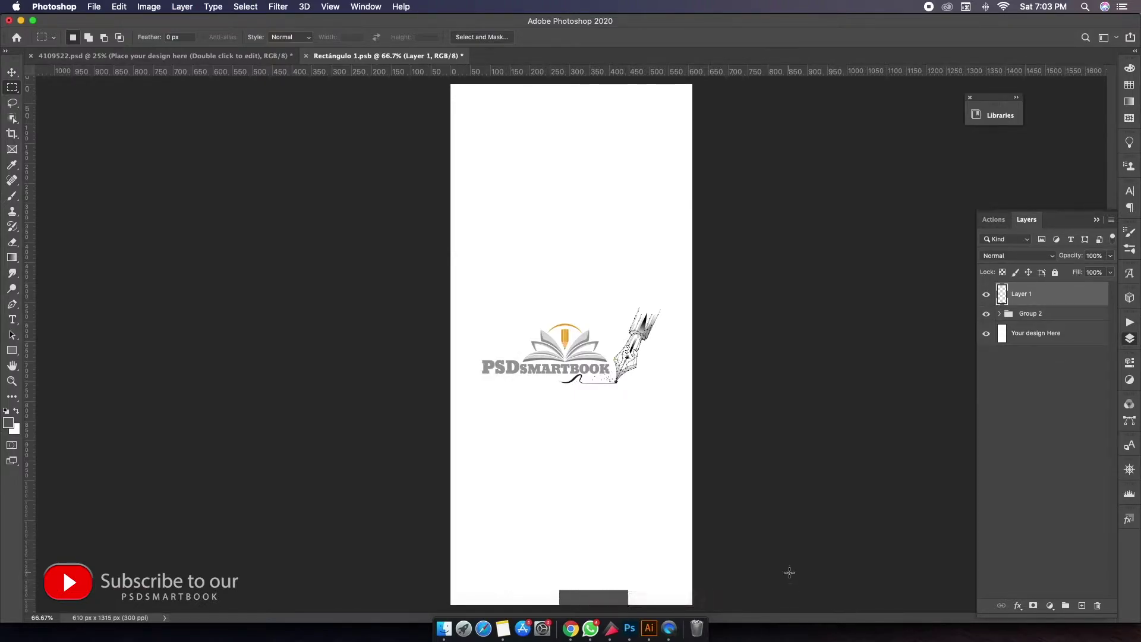
# Duplicate the grey bar to the screen's top edge and close the phone screen document
pyautogui.press('v')
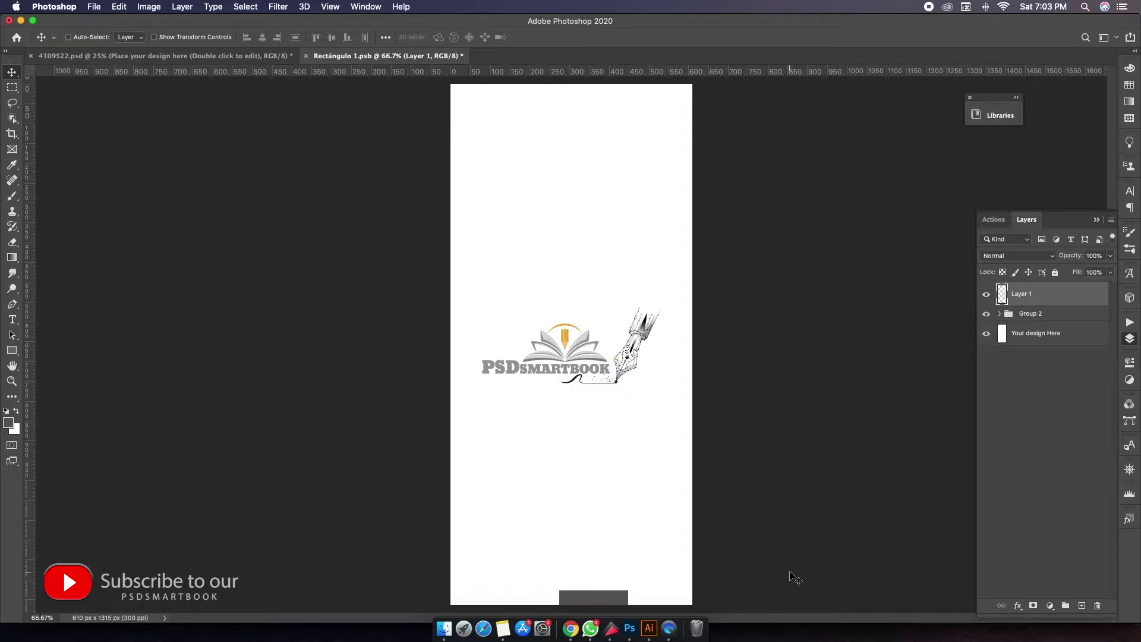
pyautogui.hotkey('ctrl', 'j')
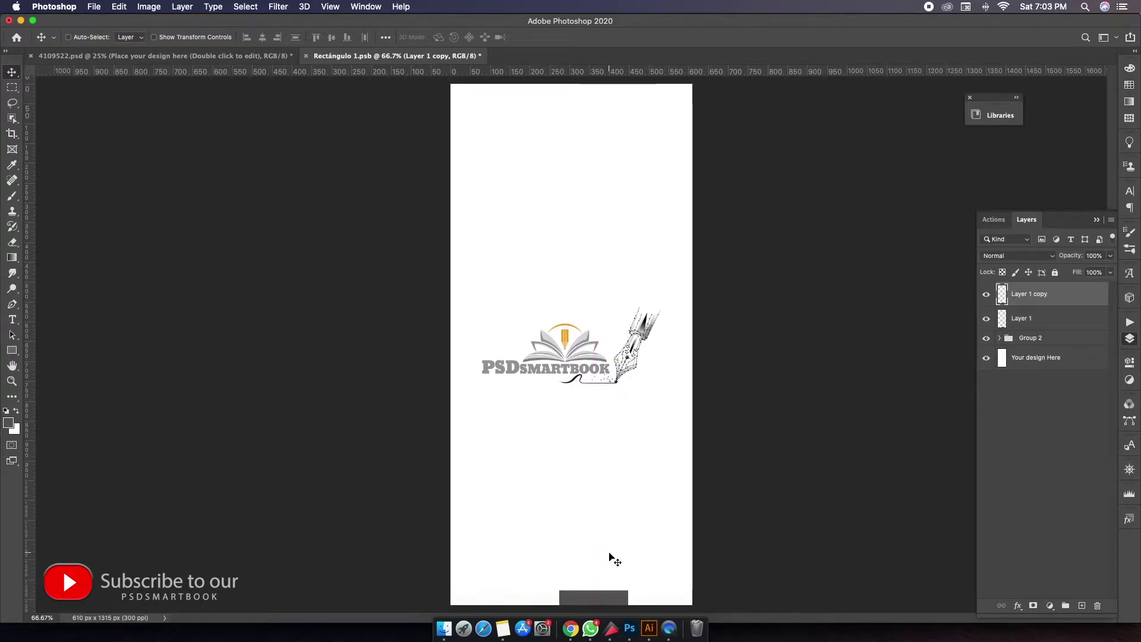
pyautogui.moveTo(604, 606)
pyautogui.mouseDown()
pyautogui.moveTo(506, 89)
pyautogui.moveTo(519, 89)
pyautogui.mouseUp()
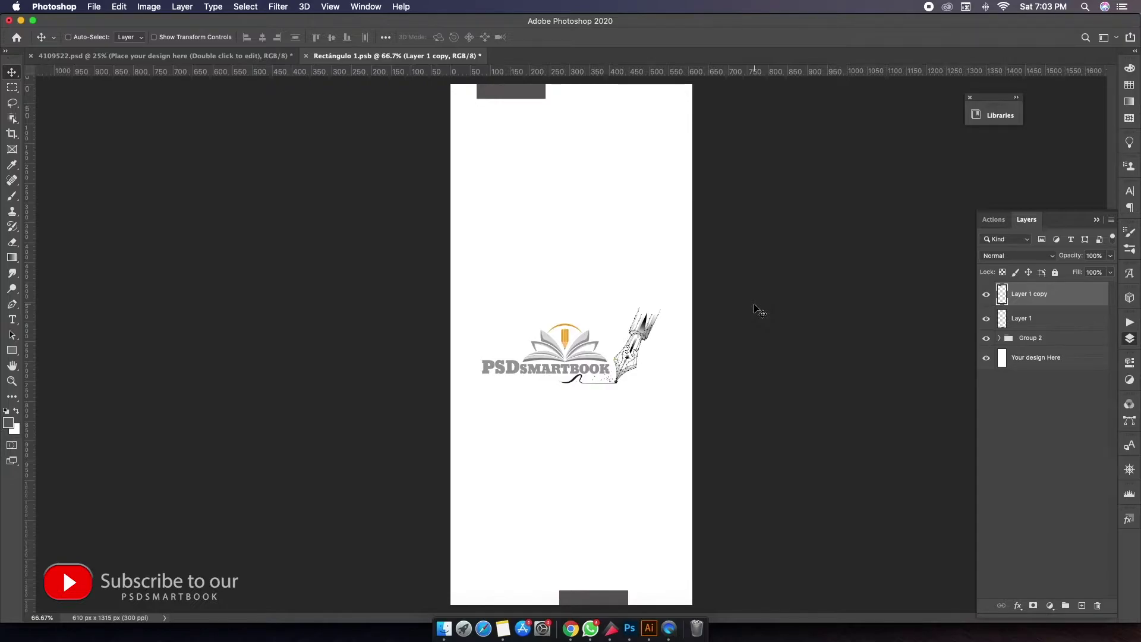
pyautogui.press('super+w')
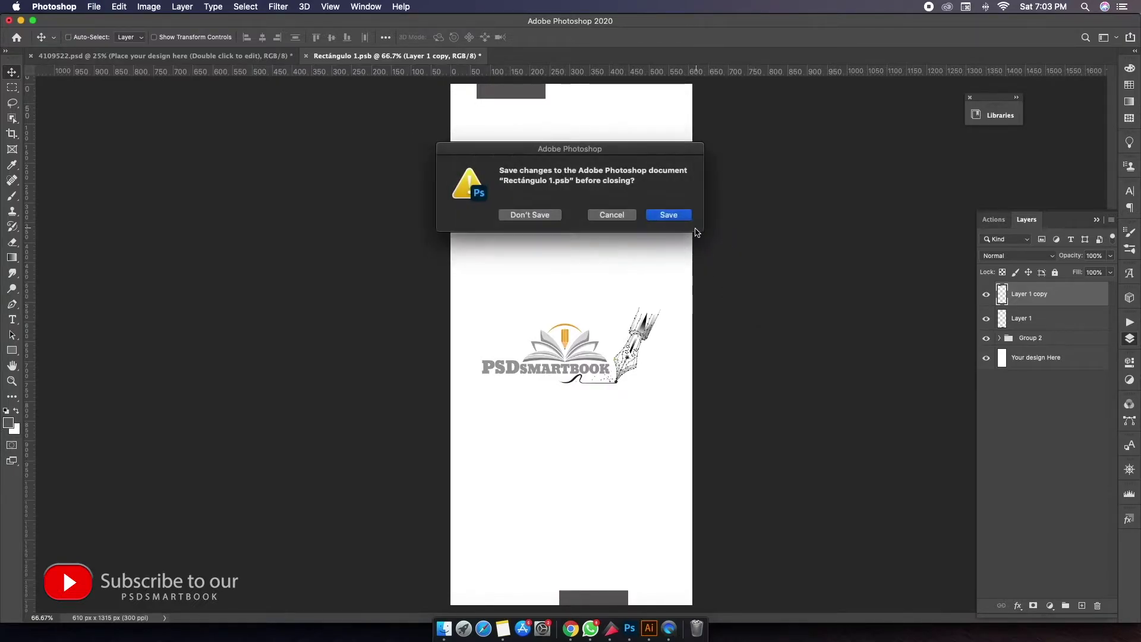
# Save Rectángulo 1.psb and zoom the mock-up view in to 33.3%
pyautogui.click(673, 219)
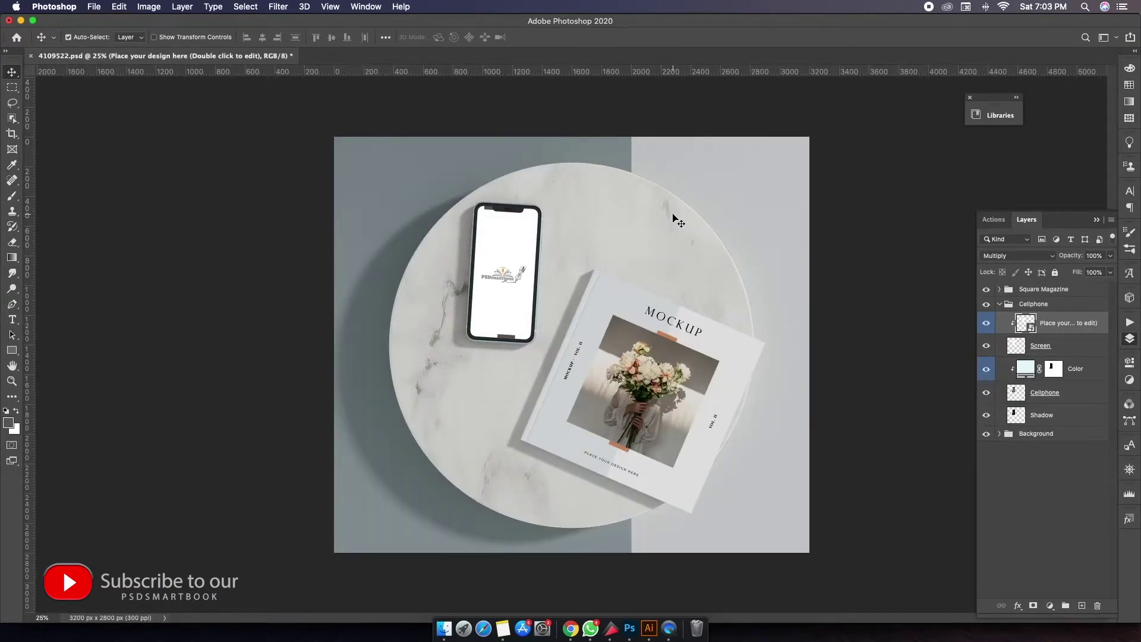
pyautogui.press('super+plus')
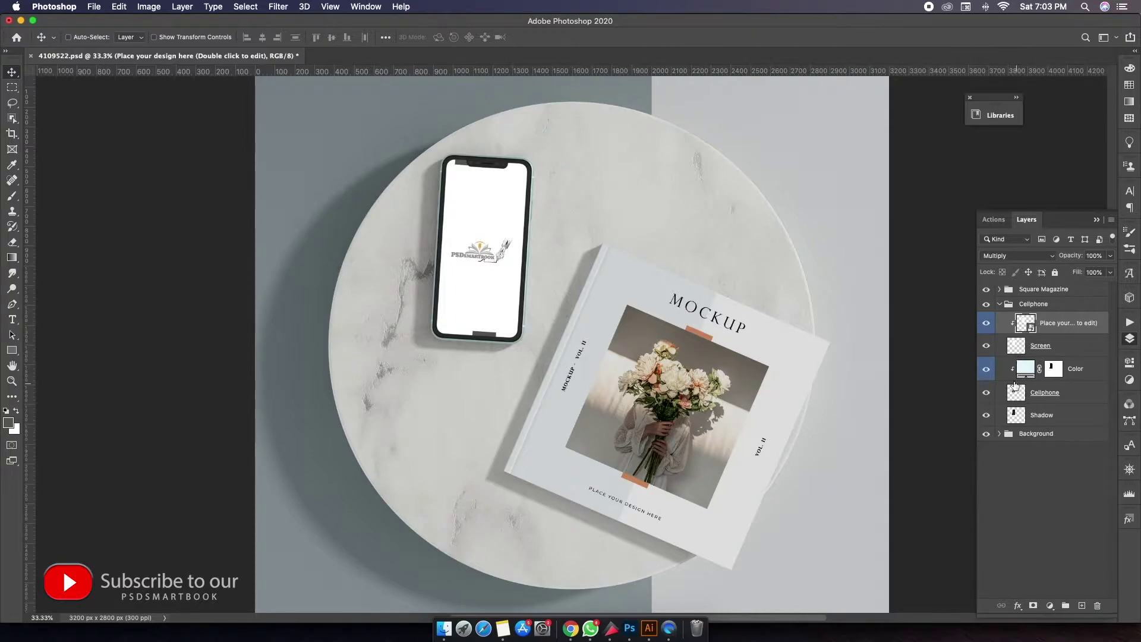
# Collapse Cellphone, expand Square Magazine, and open its 'Place your design here' cover smart object
pyautogui.click(986, 346)
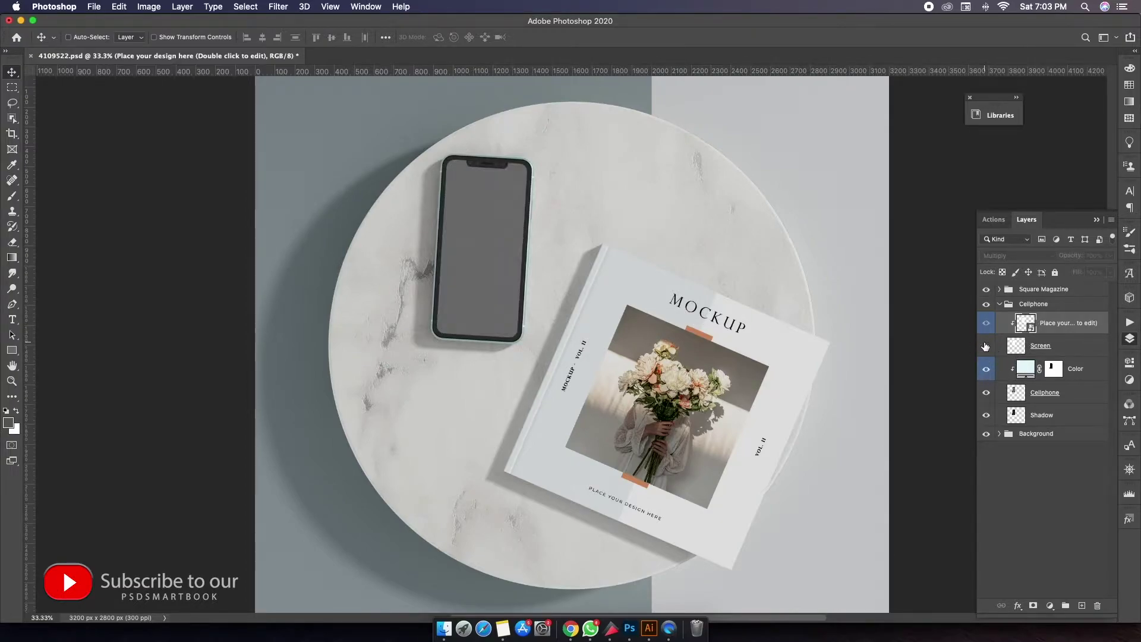
pyautogui.click(986, 393)
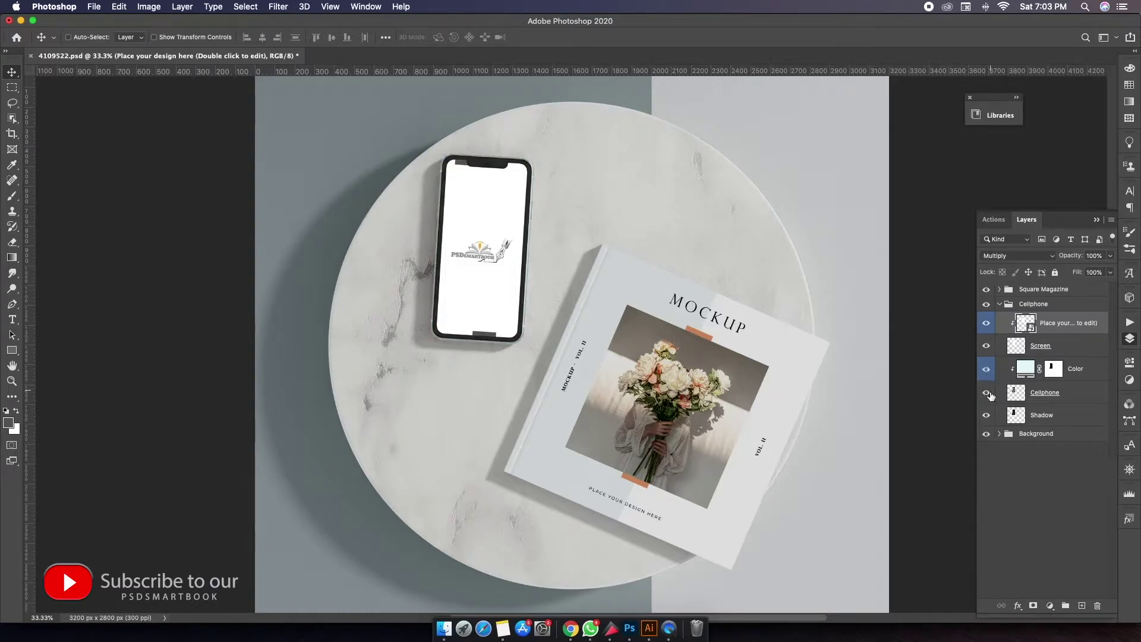
pyautogui.click(999, 305)
pyautogui.click(999, 289)
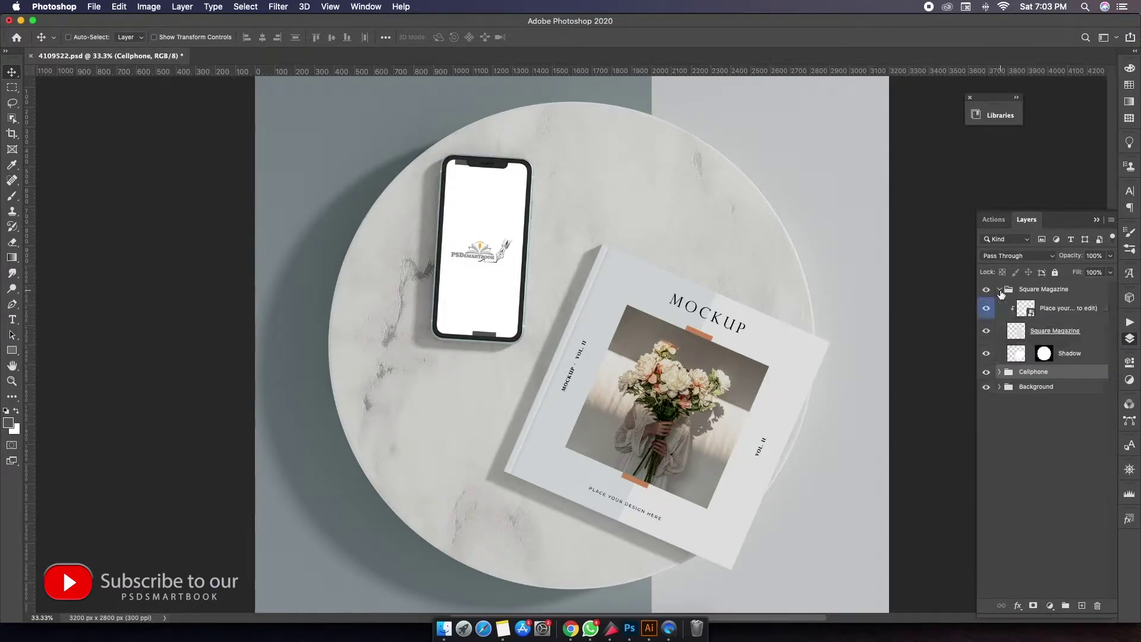
pyautogui.click(986, 353)
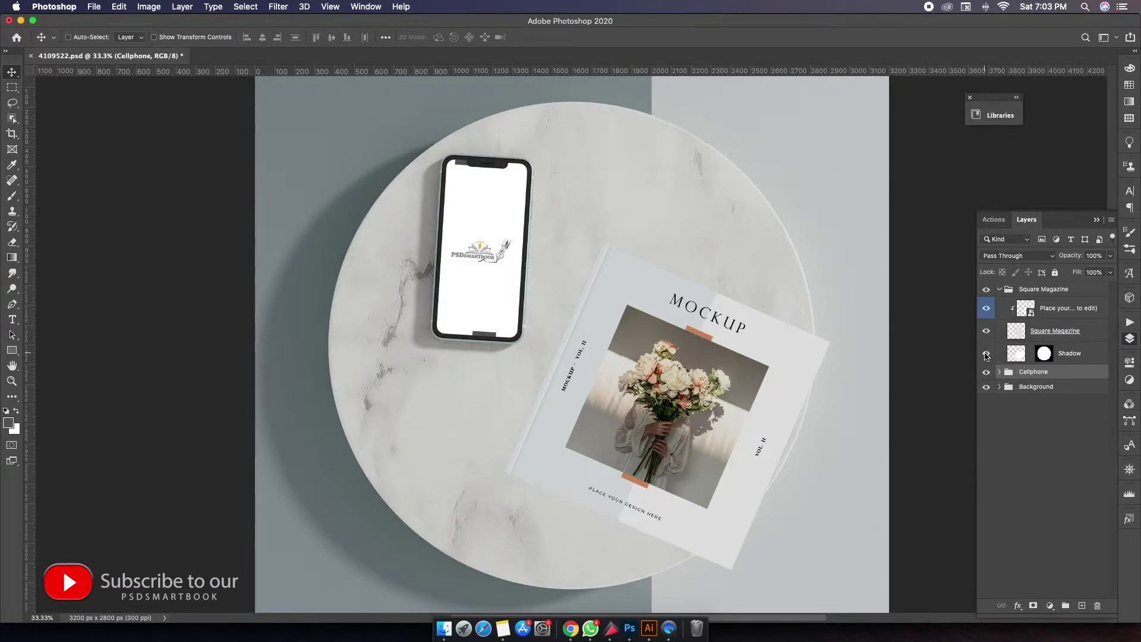
pyautogui.click(986, 354)
pyautogui.click(986, 331)
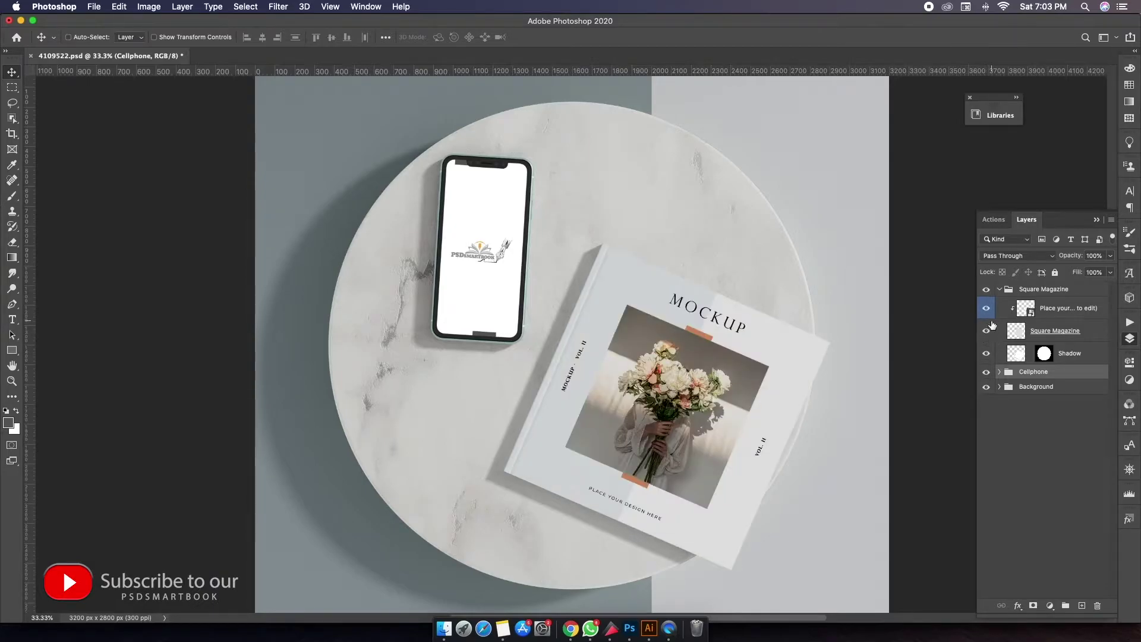
pyautogui.click(986, 308)
pyautogui.click(1030, 311)
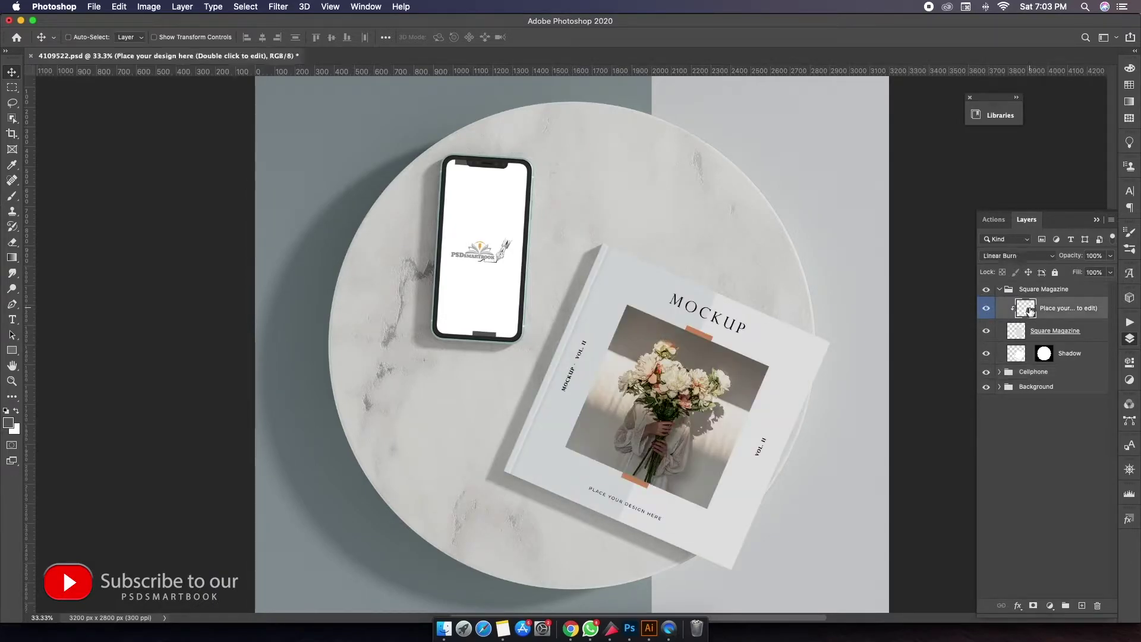
pyautogui.doubleClick(1026, 308)
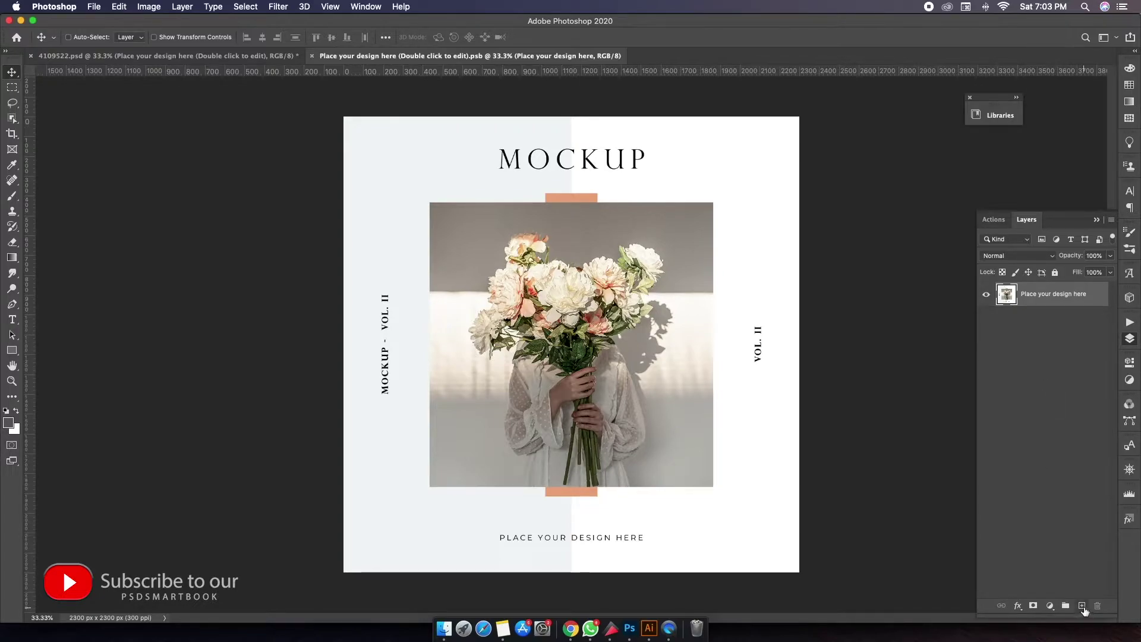
# Draw a dark grey 1435 × 1441 px rectangle over the cover's flower photo
pyautogui.click(1082, 606)
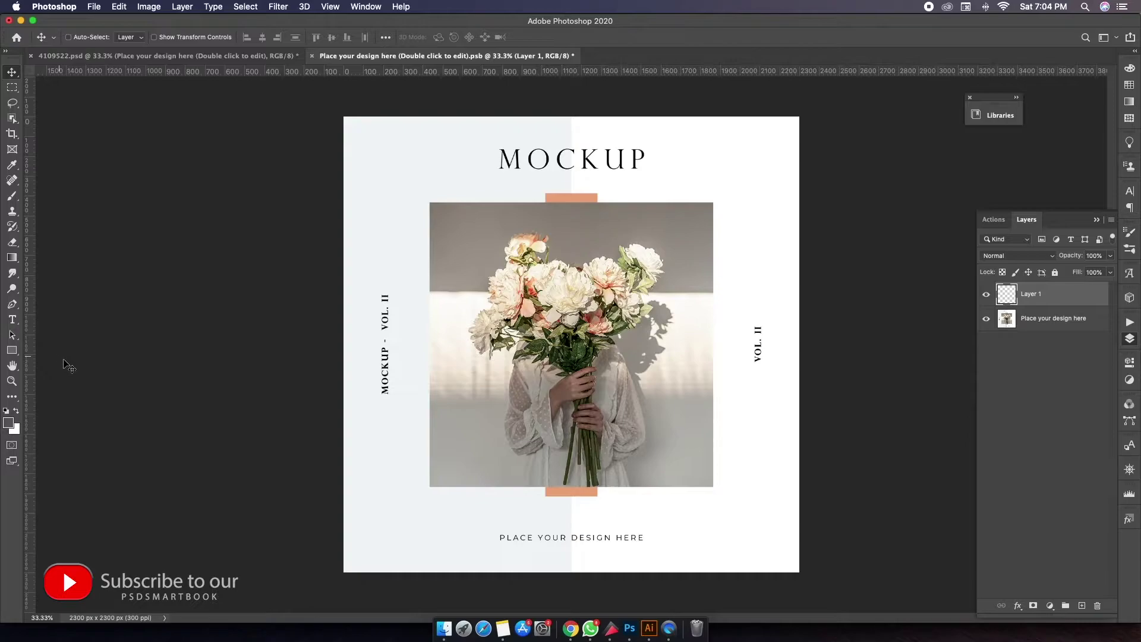
pyautogui.press('u')
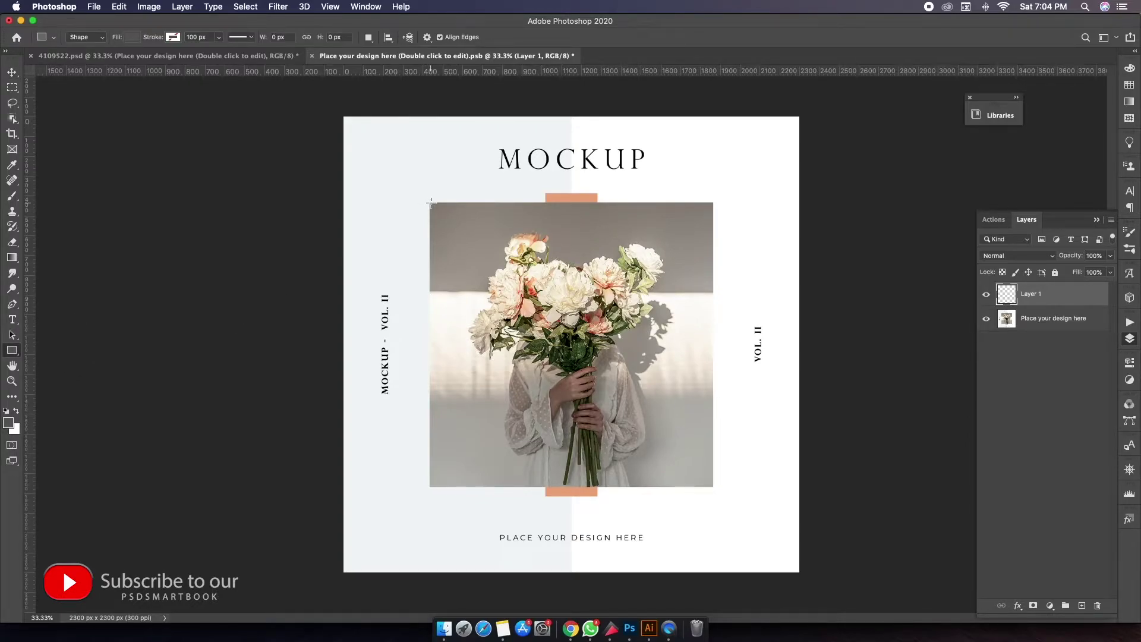
pyautogui.moveTo(431, 203)
pyautogui.mouseDown()
pyautogui.moveTo(672, 472)
pyautogui.moveTo(711, 487)
pyautogui.mouseUp()
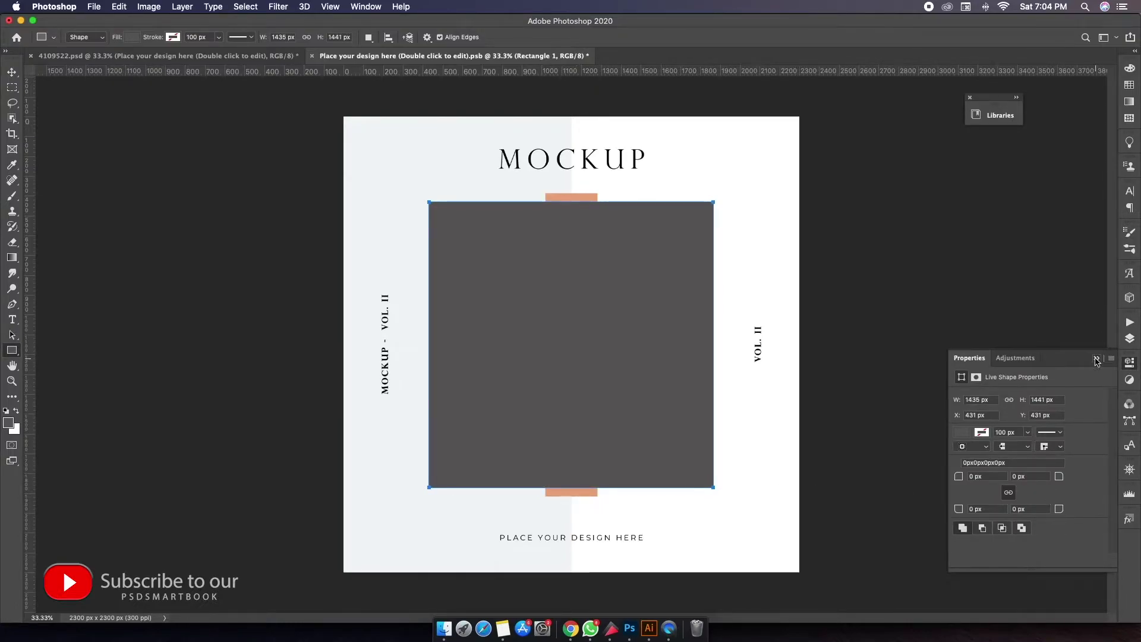
# Select the Place your design here layer and add a new empty layer above it
pyautogui.click(1097, 359)
pyautogui.click(1128, 339)
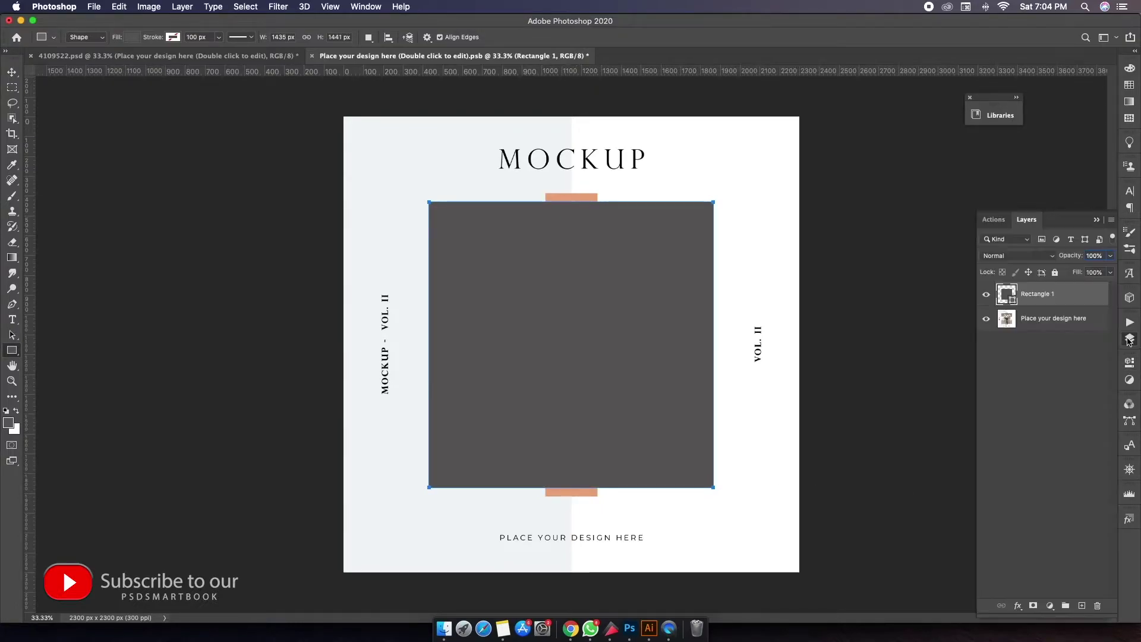
pyautogui.click(1056, 324)
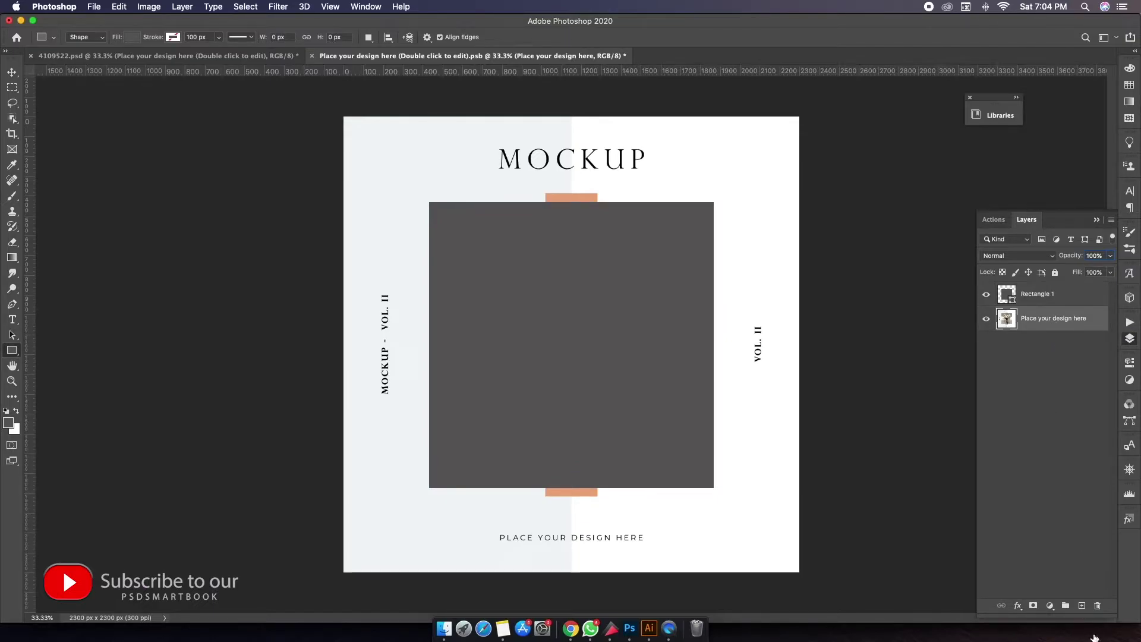
pyautogui.click(1082, 605)
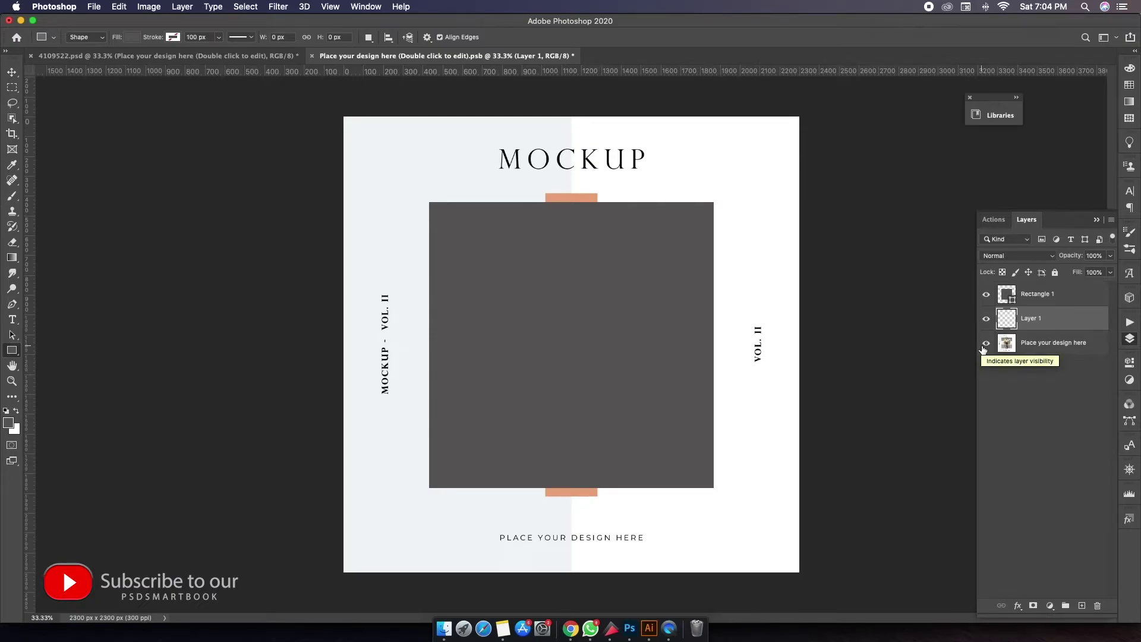
# Sample the cover's pale #f1f5f6 background as the foreground colour
pyautogui.click(986, 343)
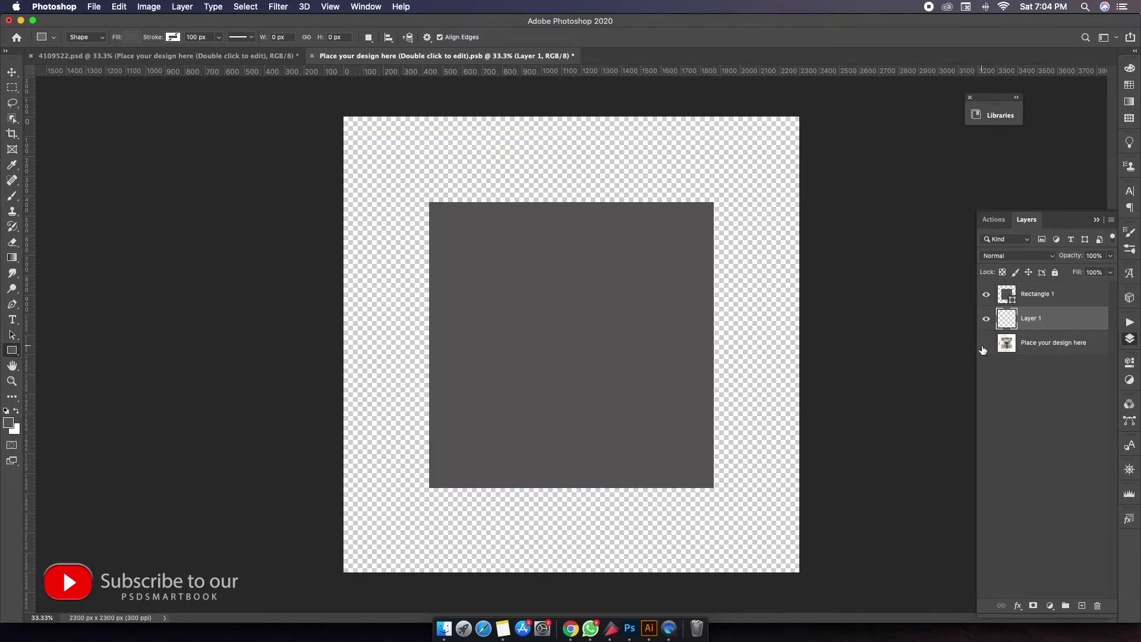
pyautogui.click(984, 347)
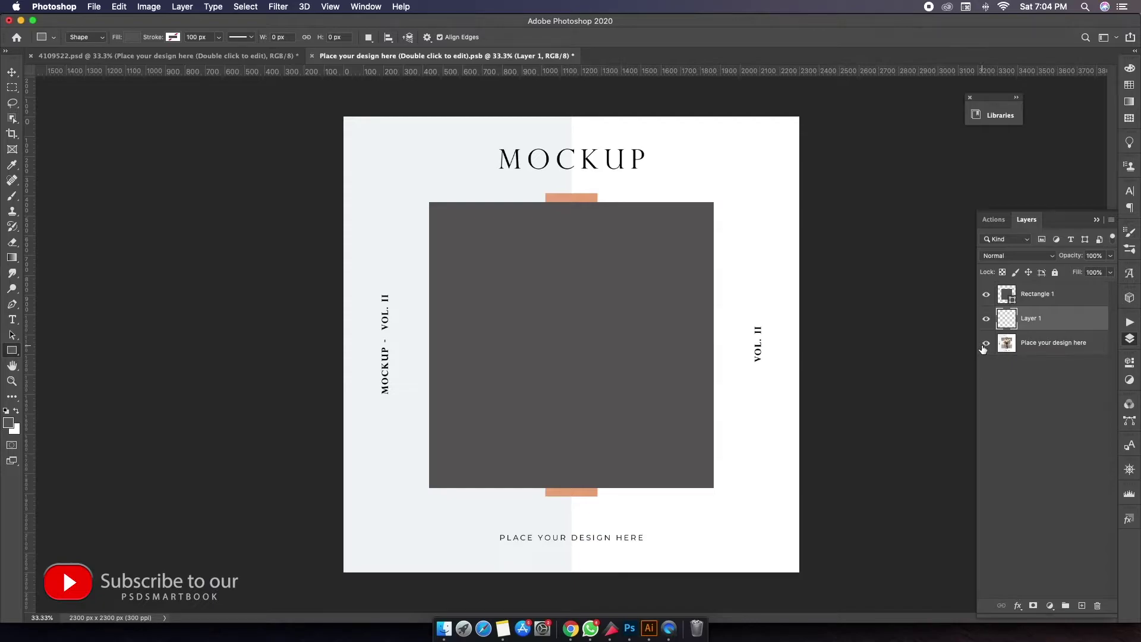
pyautogui.click(8, 422)
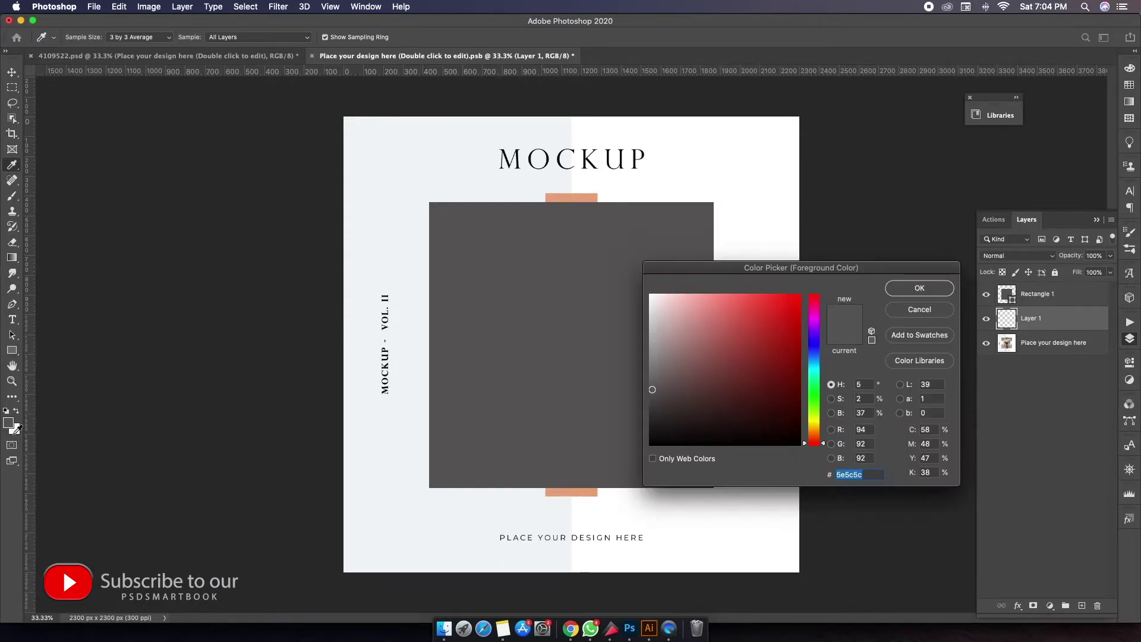
pyautogui.click(368, 153)
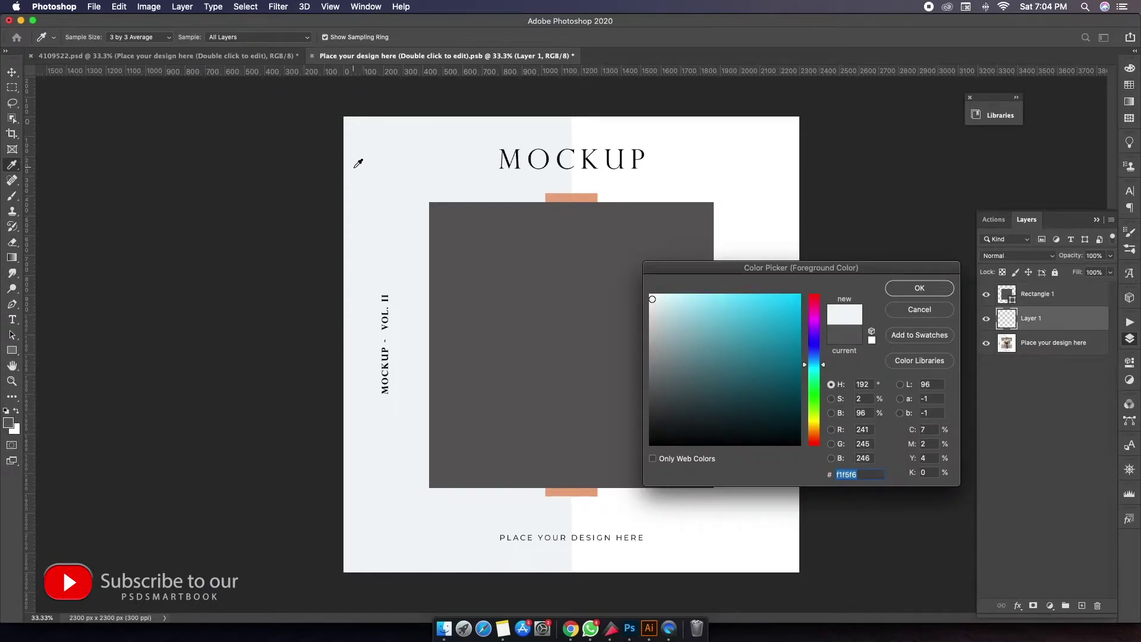
pyautogui.click(920, 287)
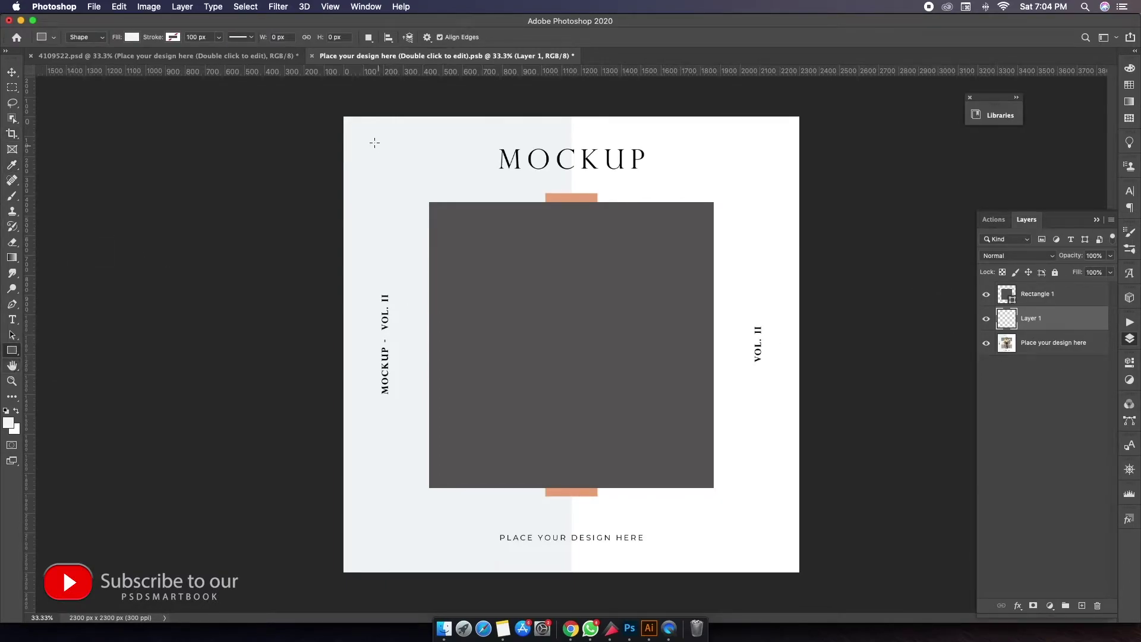
# Draw a pale 1164 × 2303 px rectangle over the left half, hide the original design, add a layer
pyautogui.moveTo(342, 116)
pyautogui.mouseDown()
pyautogui.moveTo(554, 605)
pyautogui.moveTo(564, 580)
pyautogui.mouseUp()
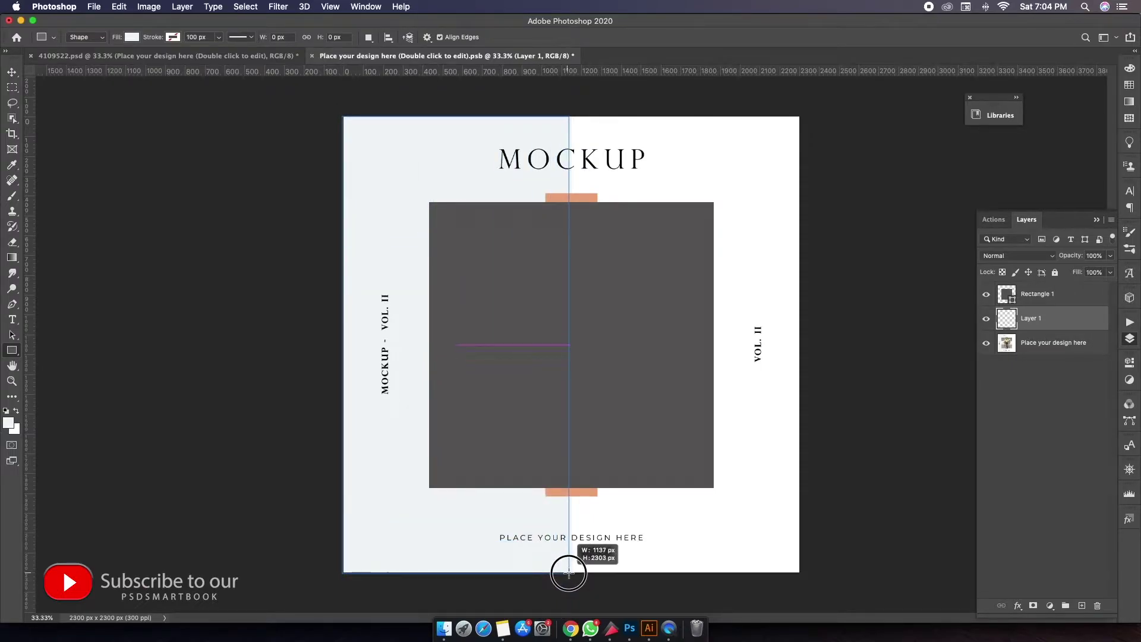
pyautogui.moveTo(566, 573); pyautogui.dragTo(572, 573)
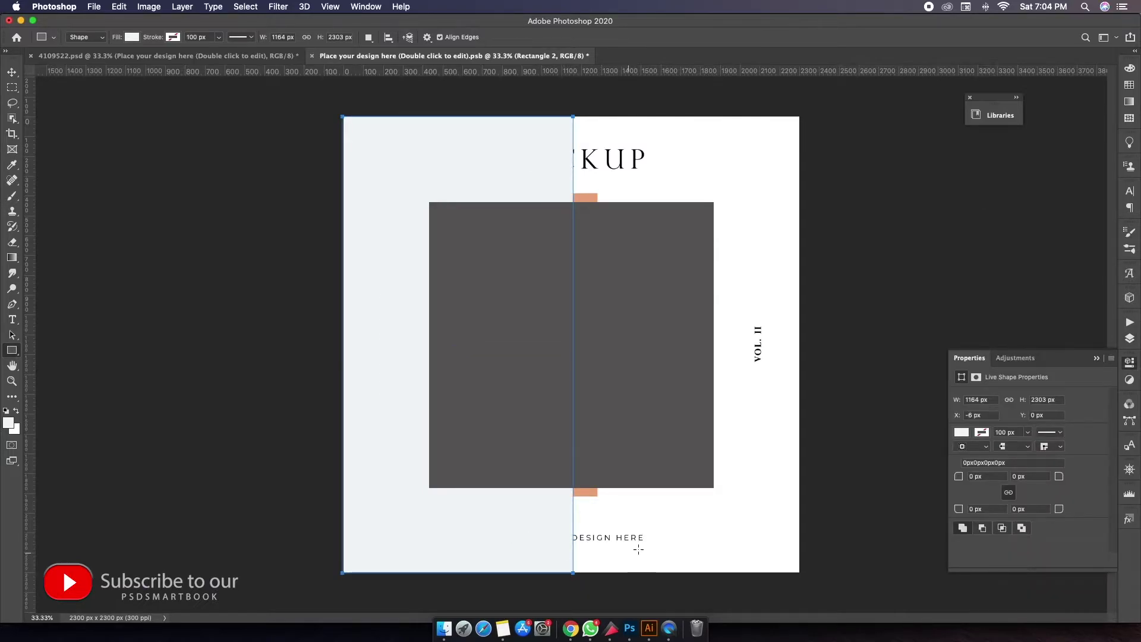
pyautogui.click(1098, 359)
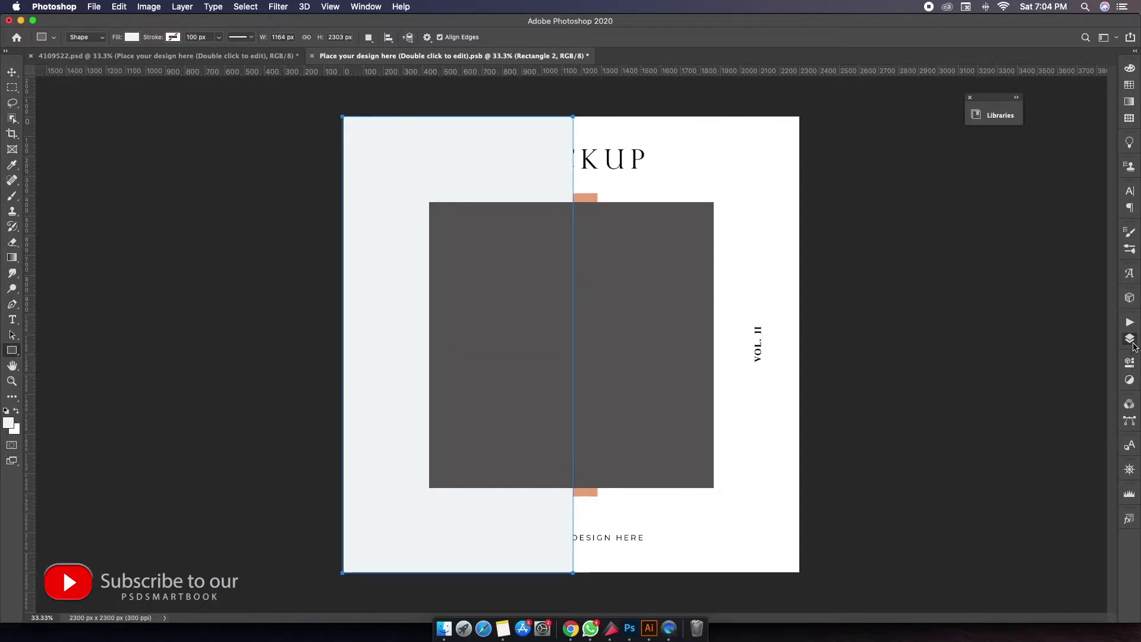
pyautogui.click(1129, 339)
pyautogui.click(987, 343)
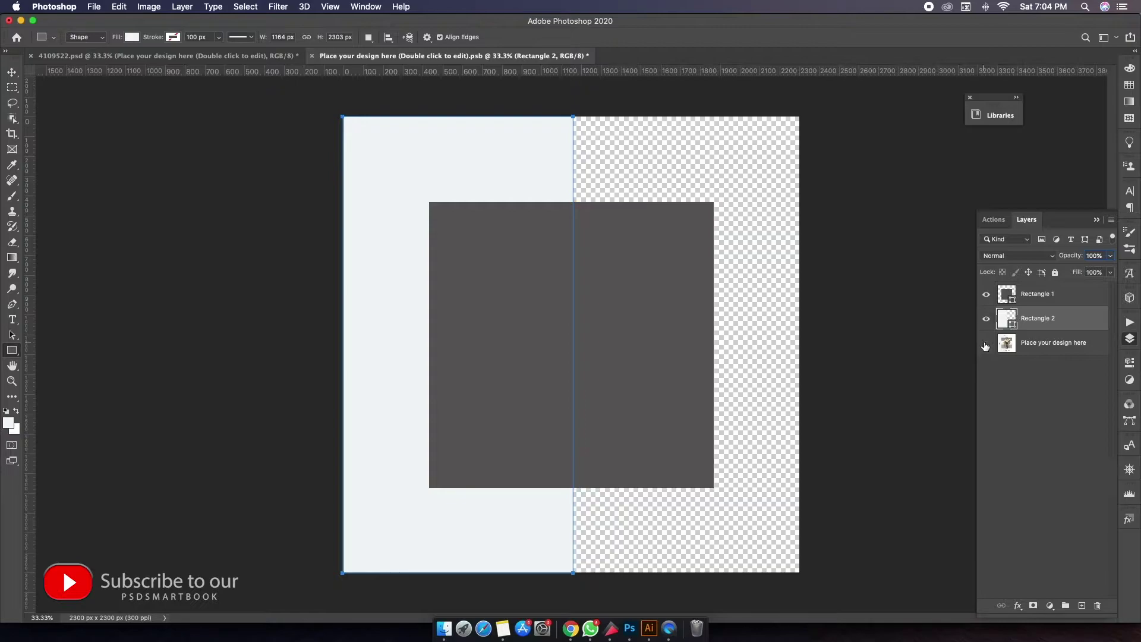
pyautogui.click(1037, 351)
pyautogui.click(1080, 606)
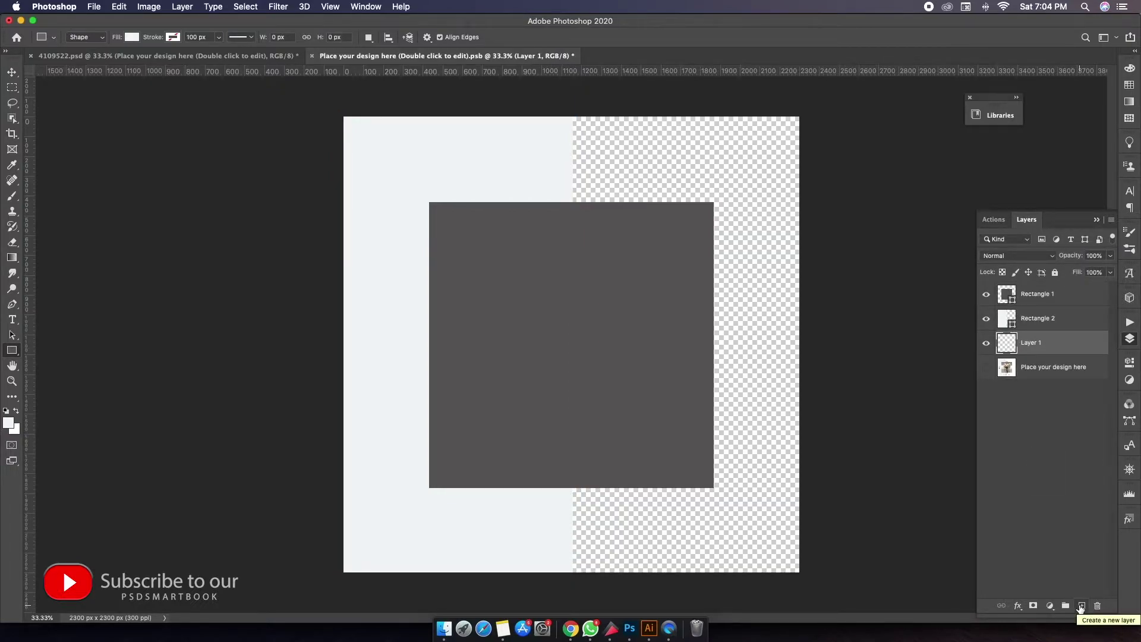
# Fill Layer 1 with white and turn Rectangle 1 into a smart object opened for editing
pyautogui.hotkey('alt', 'BackSpace')
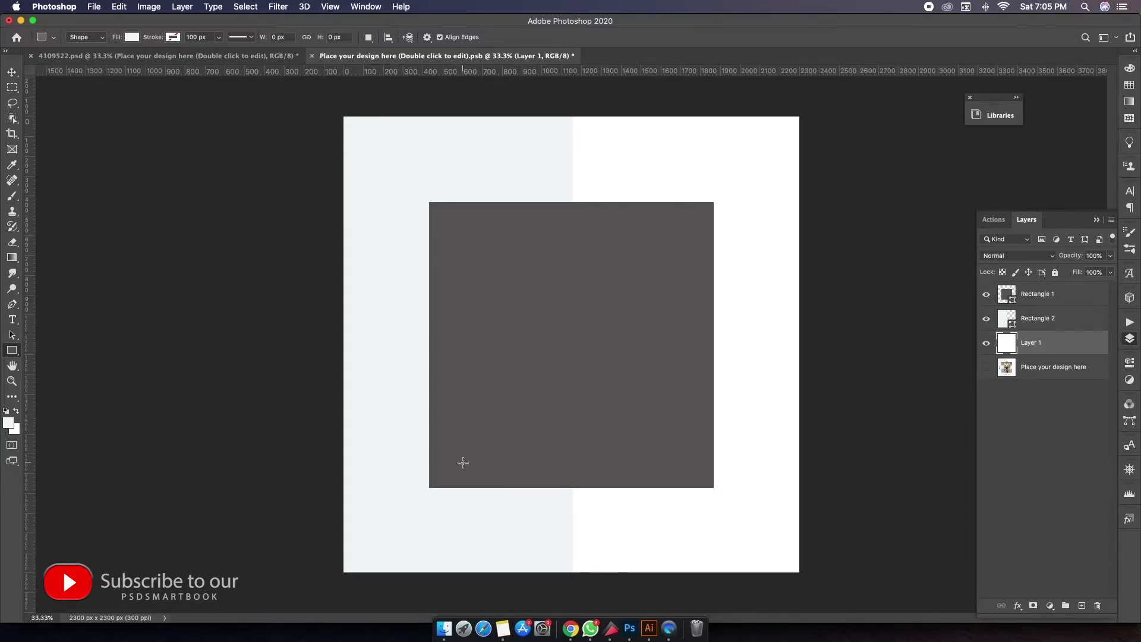
pyautogui.click(1042, 304)
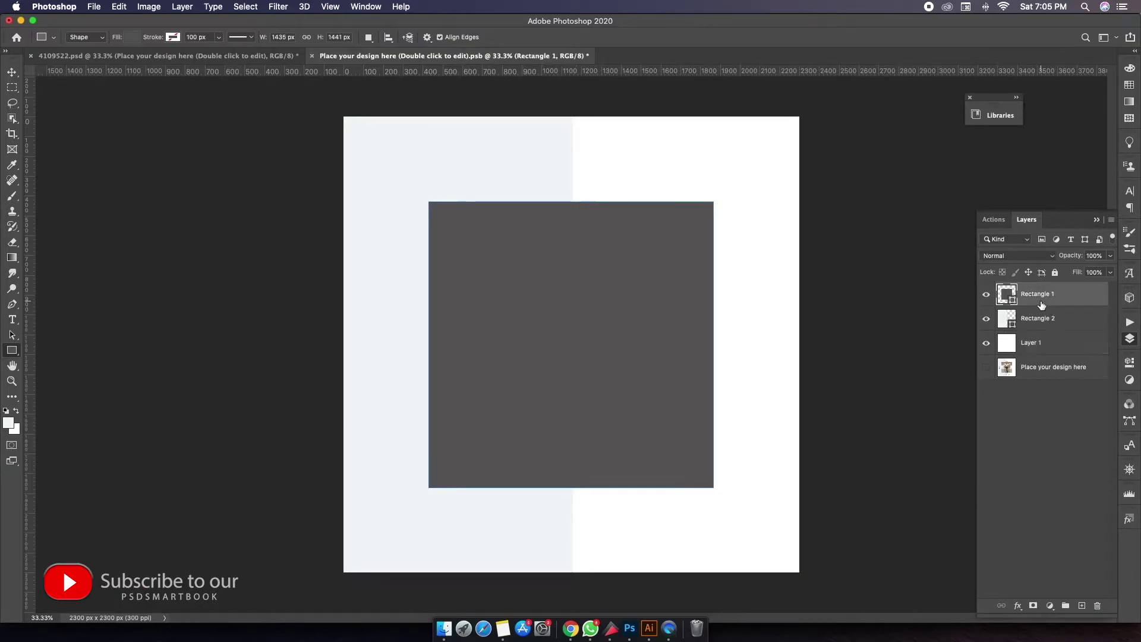
pyautogui.rightClick(1042, 304)
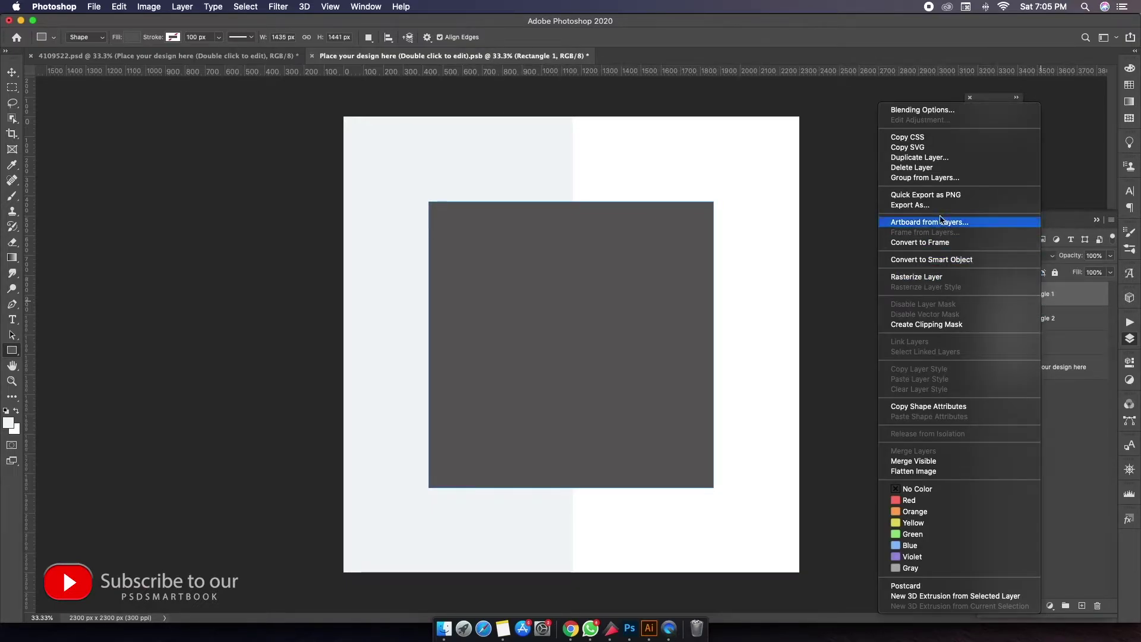
pyautogui.click(936, 259)
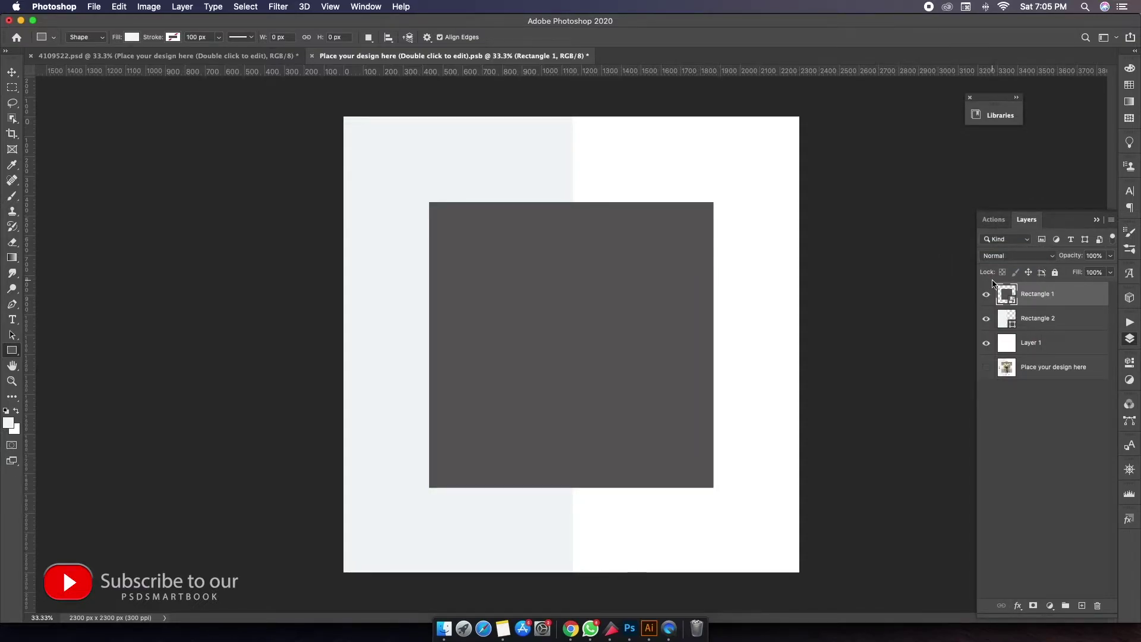
pyautogui.doubleClick(1007, 294)
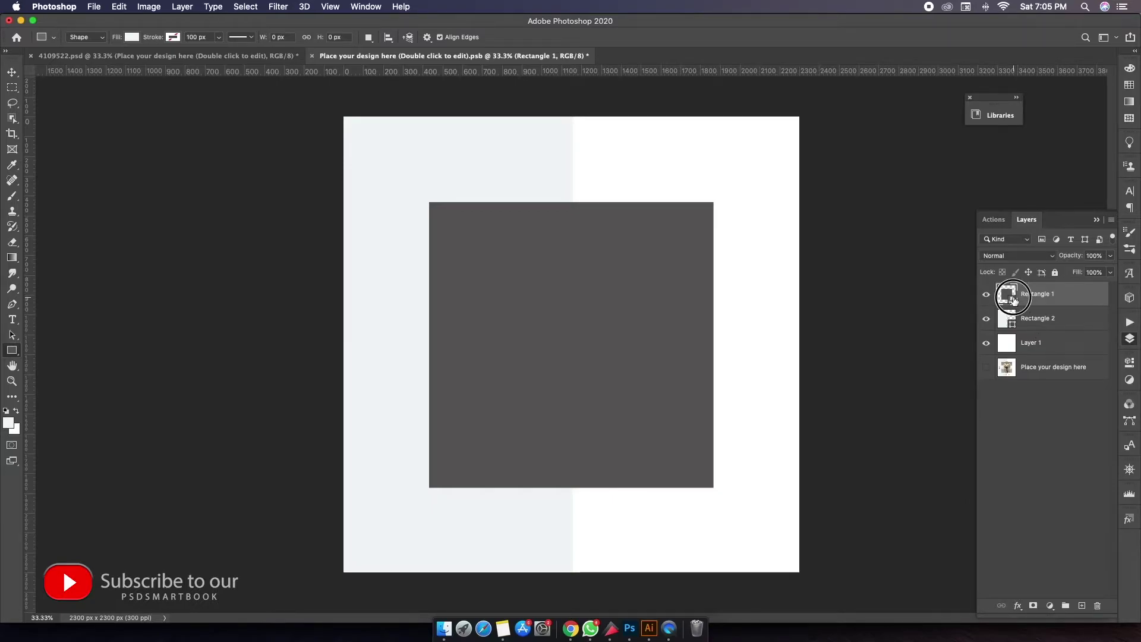
# Bring up Finder and browse up to the AHMEDABAD and YOUTUBE folders
pyautogui.click(444, 629)
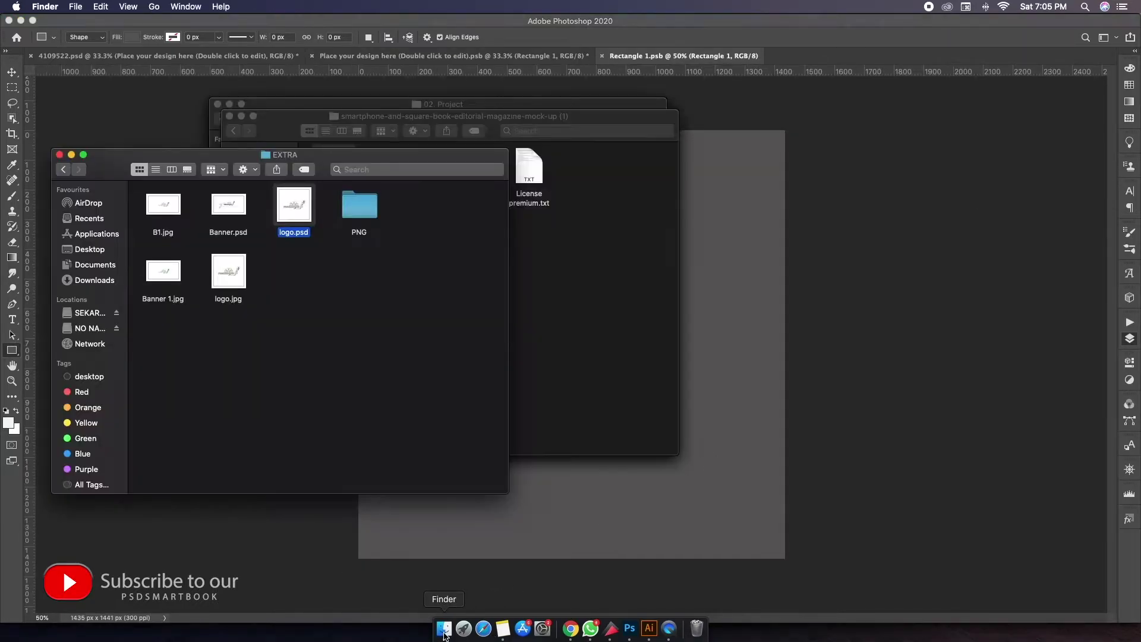
pyautogui.click(67, 171)
pyautogui.click(63, 170)
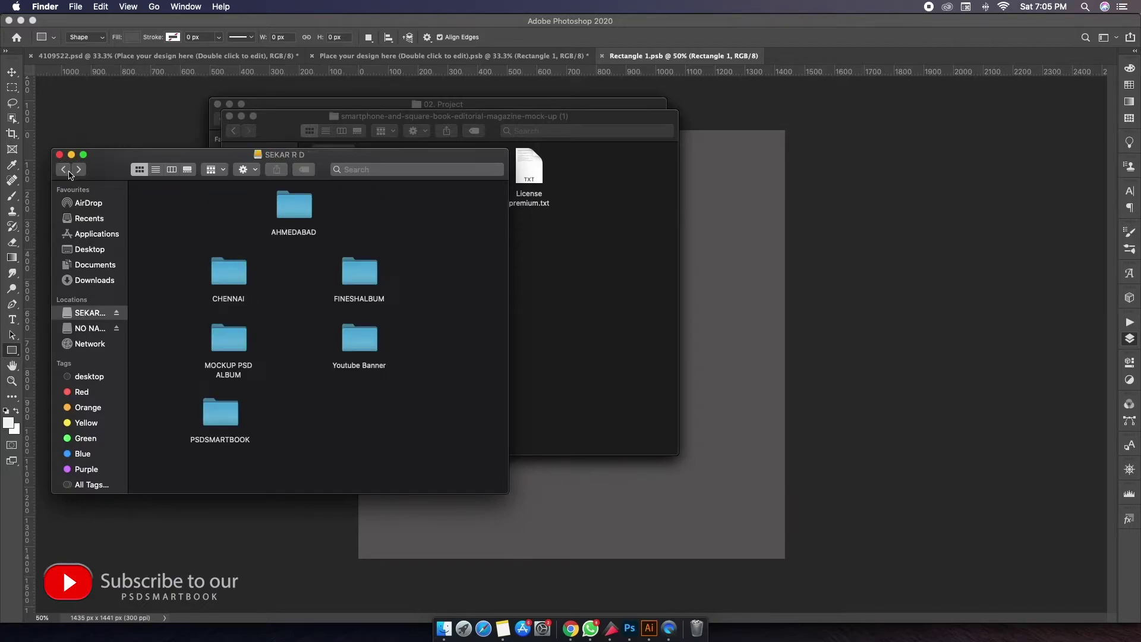
pyautogui.doubleClick(281, 213)
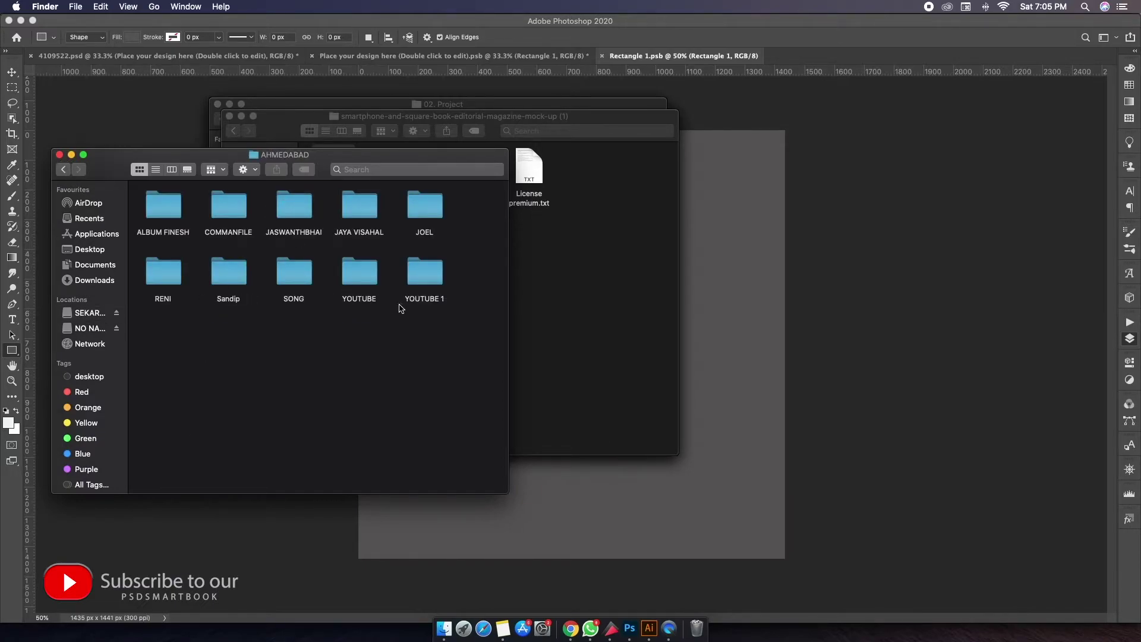
pyautogui.click(429, 281)
pyautogui.doubleClick(372, 288)
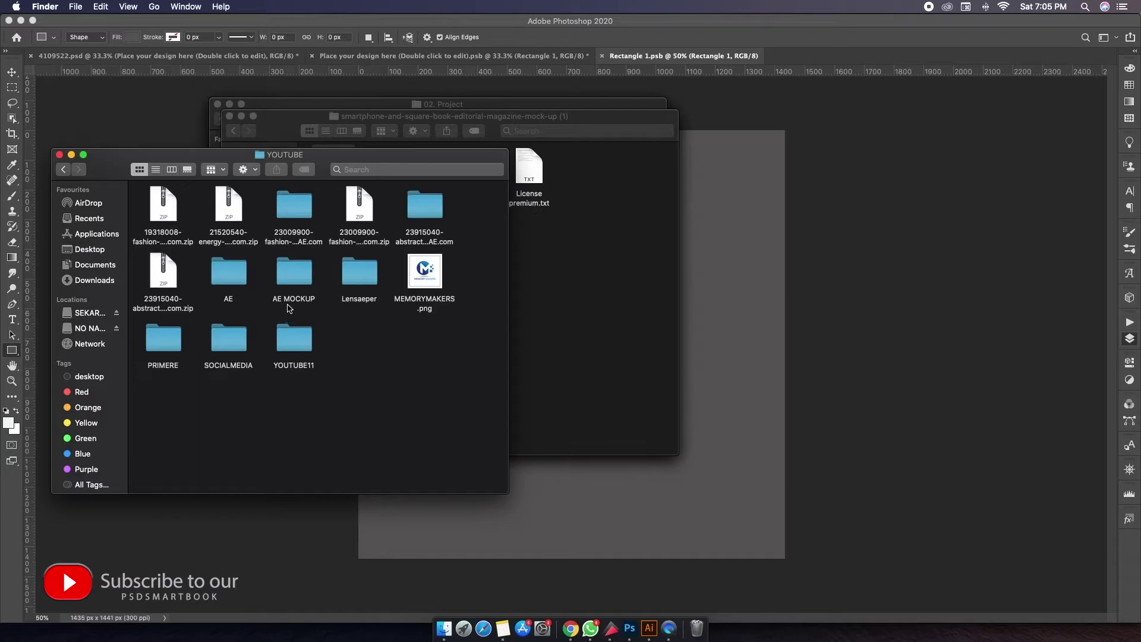
pyautogui.click(65, 170)
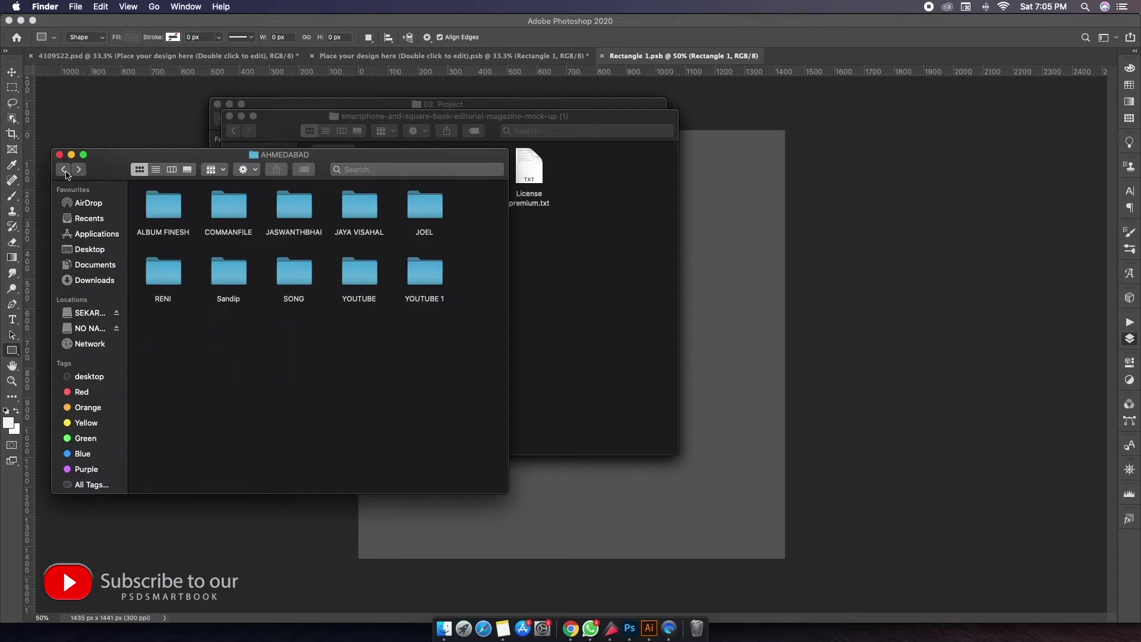
pyautogui.click(65, 171)
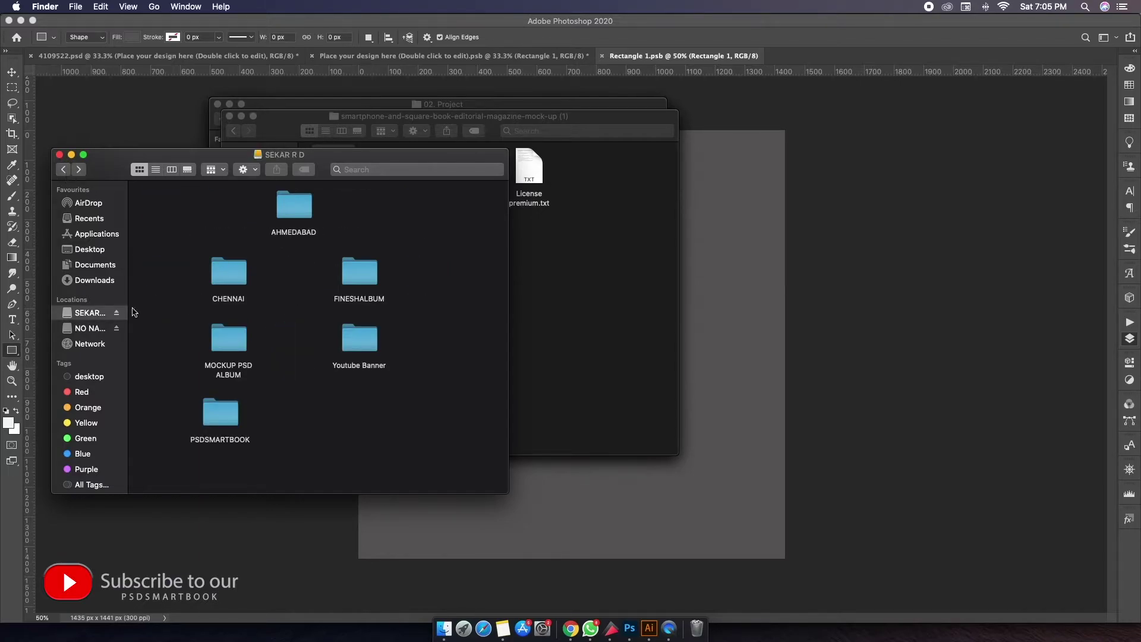
# Navigate AHMEDABAD > YOUTUBE > AE MOCKUP > PSD MOCKUP into the PHOTO folder
pyautogui.doubleClick(289, 206)
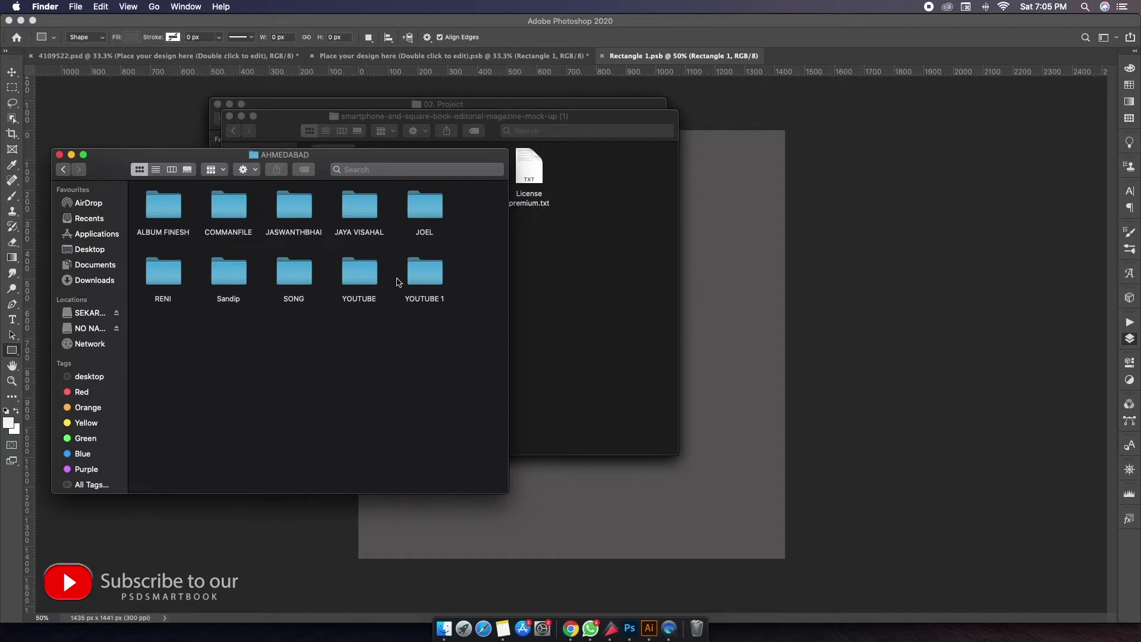
pyautogui.doubleClick(355, 280)
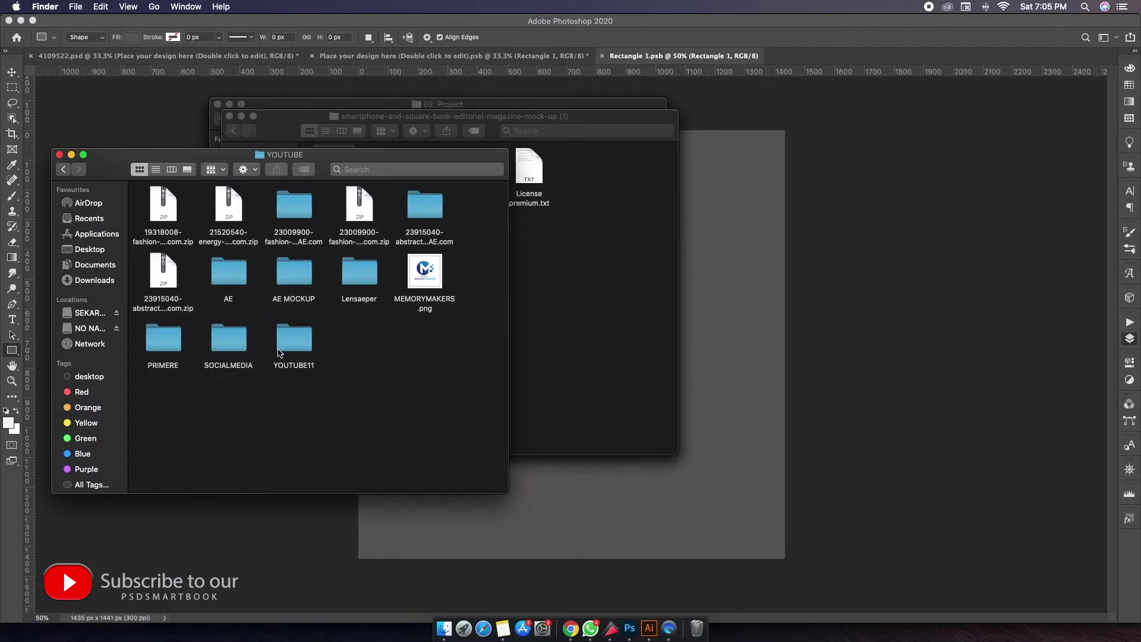
pyautogui.doubleClick(284, 285)
pyautogui.click(246, 214)
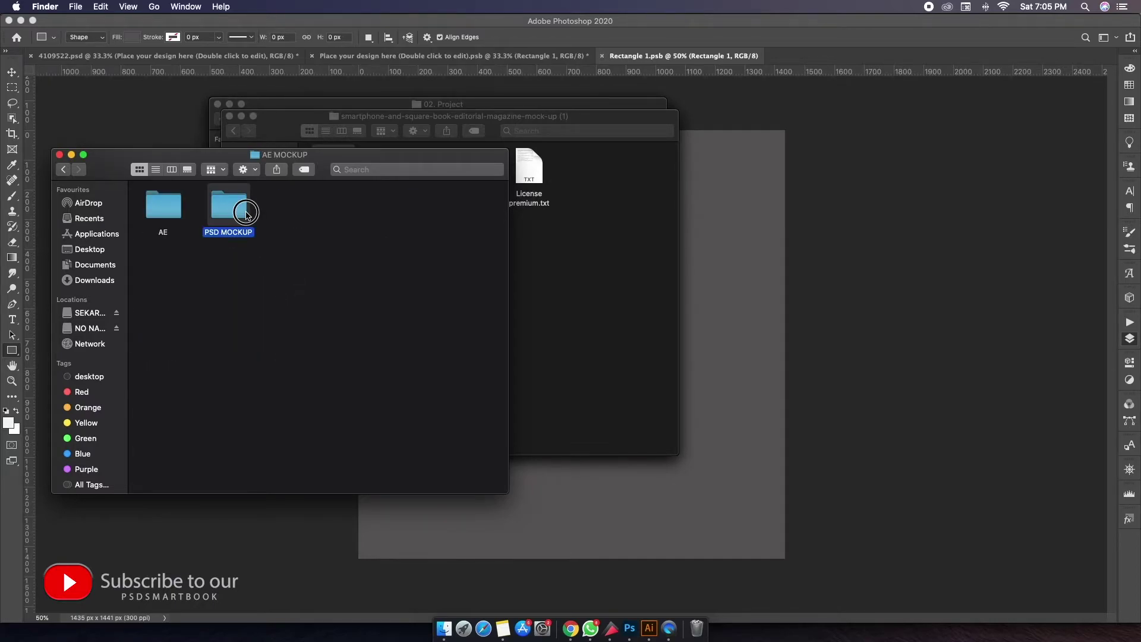
pyautogui.doubleClick(246, 214)
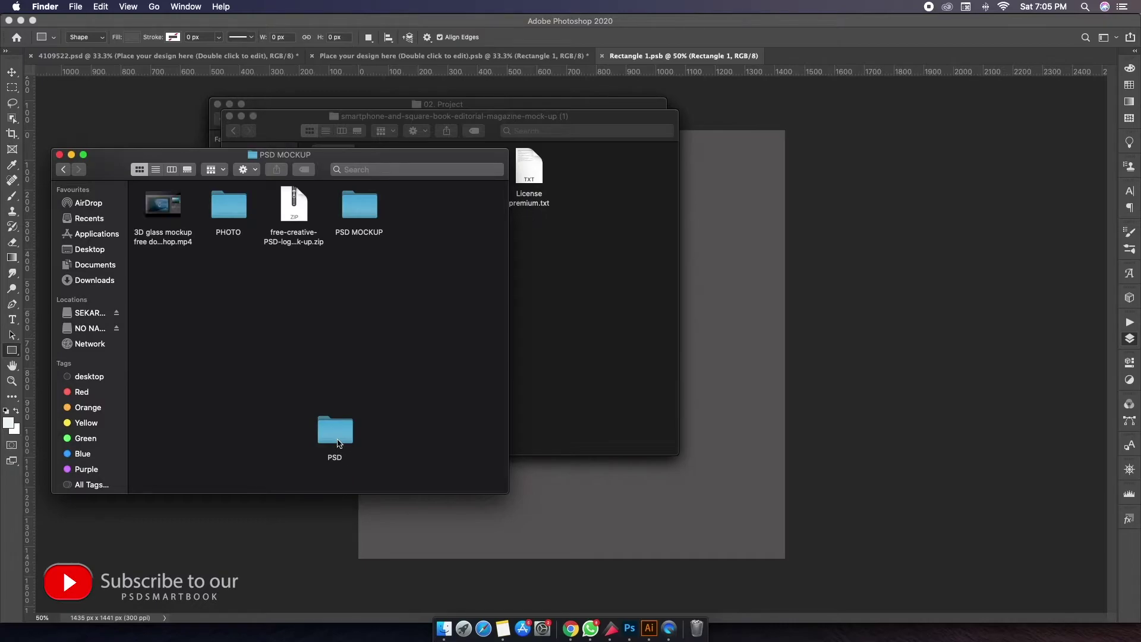
pyautogui.click(364, 215)
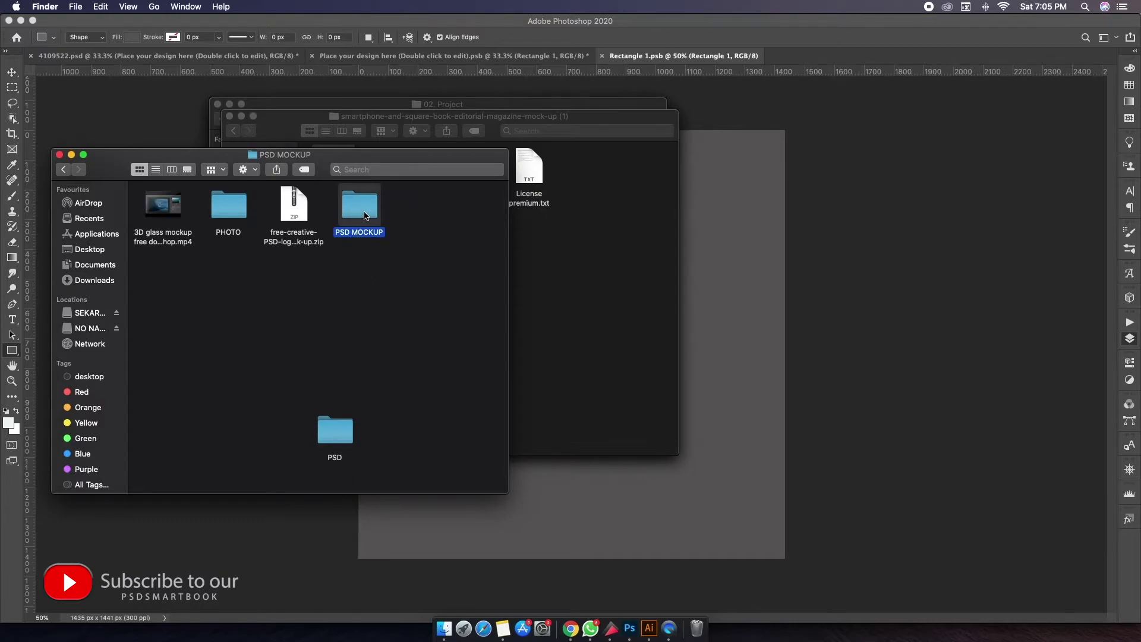
pyautogui.doubleClick(226, 219)
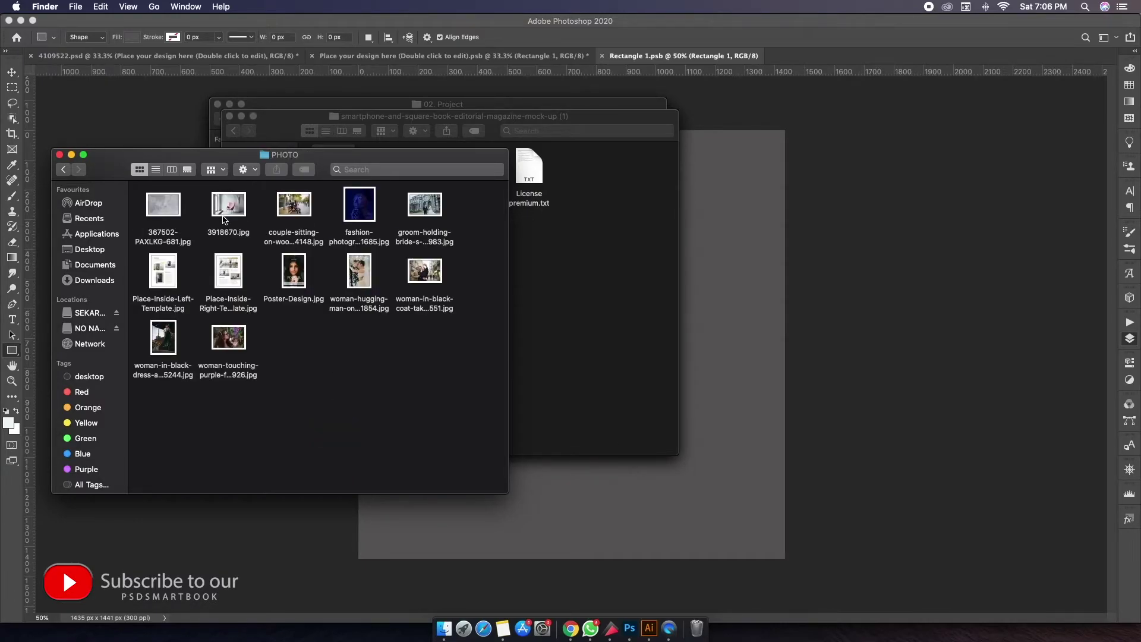
# Quick Look the PHOTO images: Poster-Design, wedding, purple flowers and black-coat photos
pyautogui.click(299, 280)
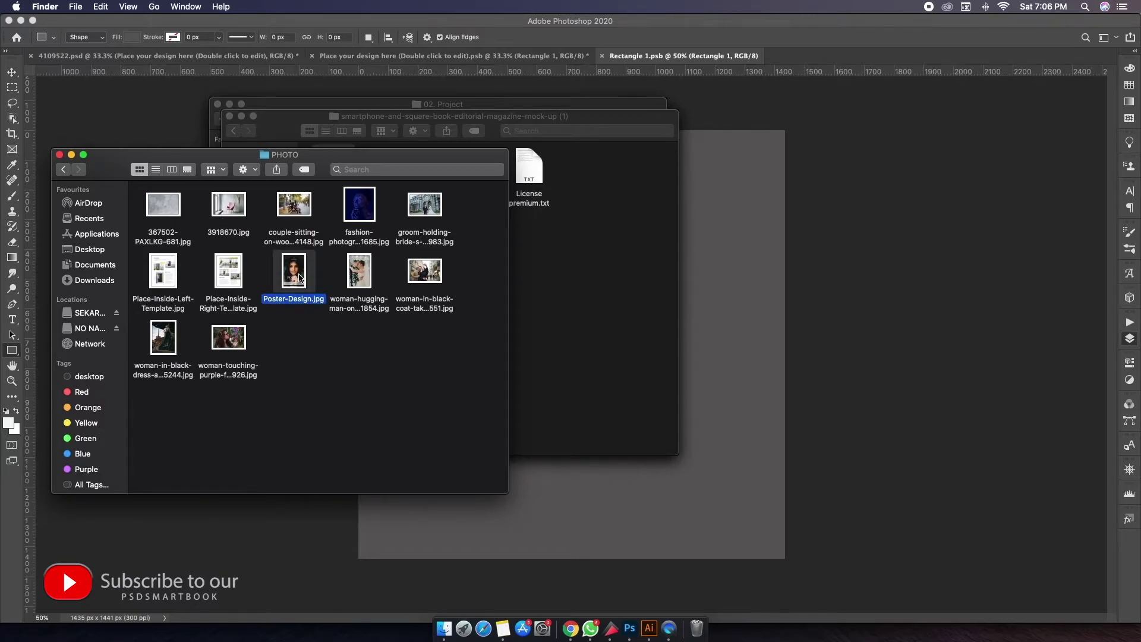
pyautogui.press('space')
pyautogui.press('space')
pyautogui.click(349, 273)
pyautogui.press('space')
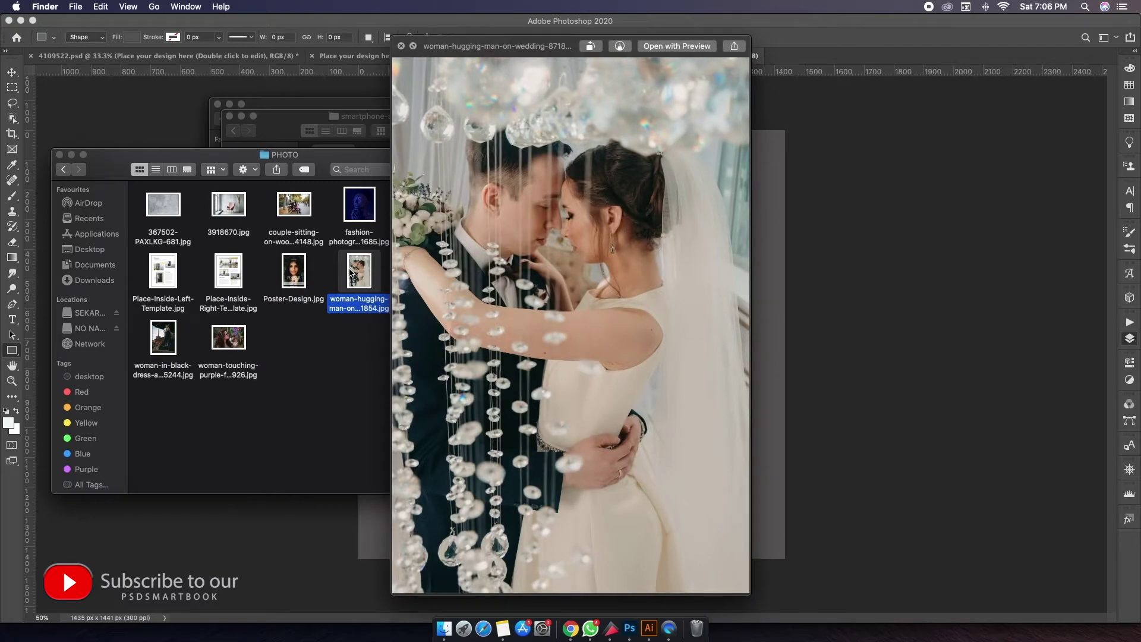
pyautogui.press('space')
pyautogui.click(231, 343)
pyautogui.press('space')
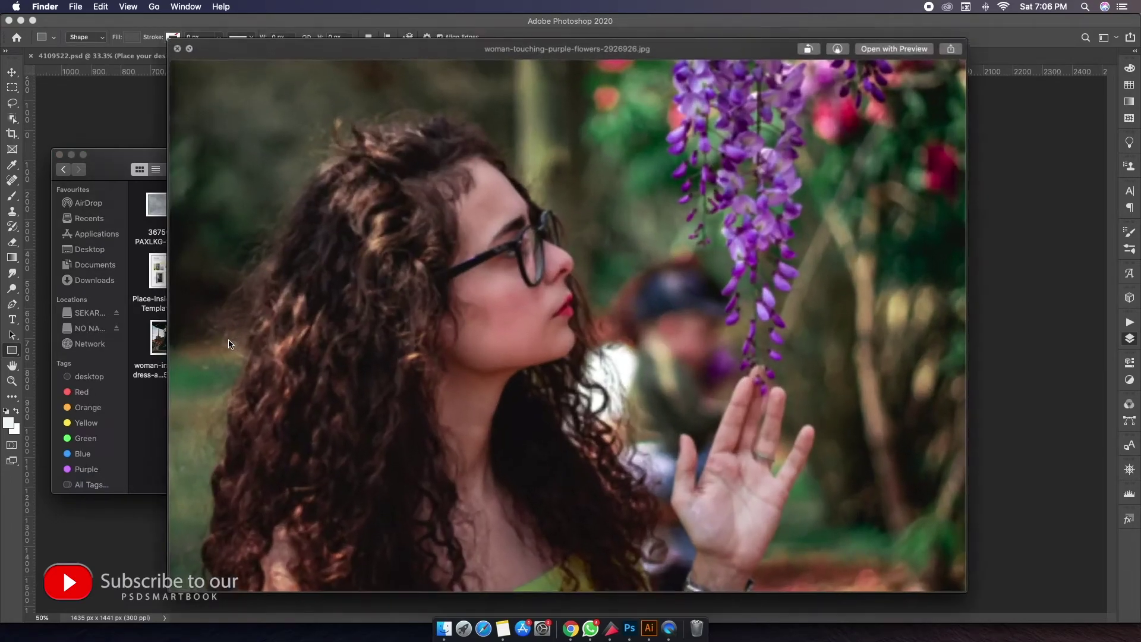
pyautogui.press('space')
pyautogui.click(433, 278)
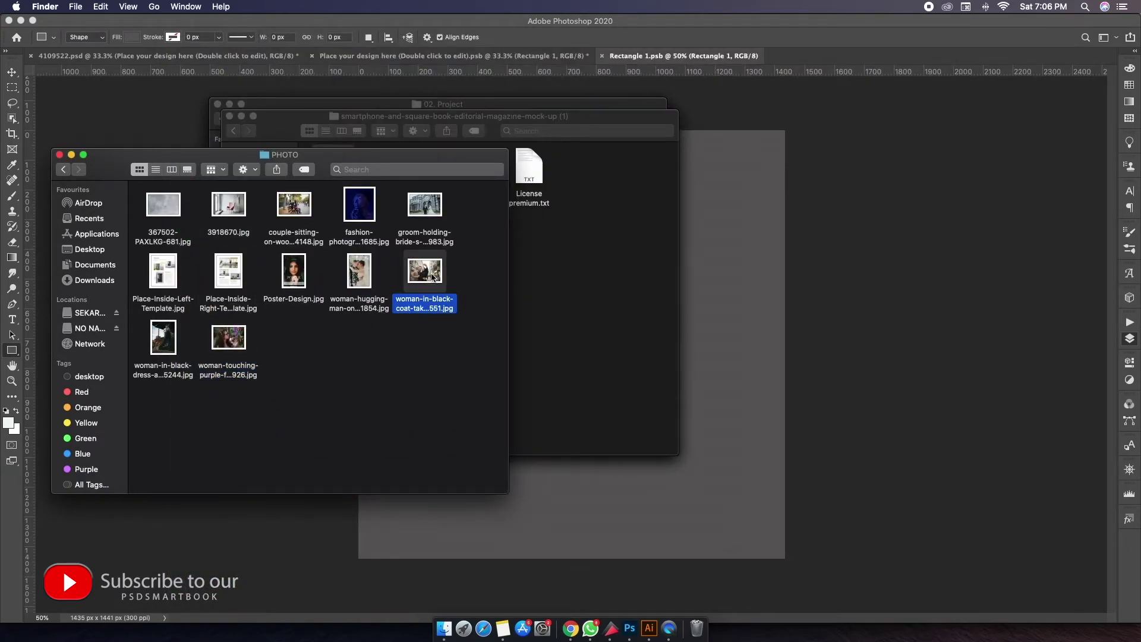
pyautogui.press('space')
pyautogui.press('space')
pyautogui.press('Up')
pyautogui.press('space')
pyautogui.press('space')
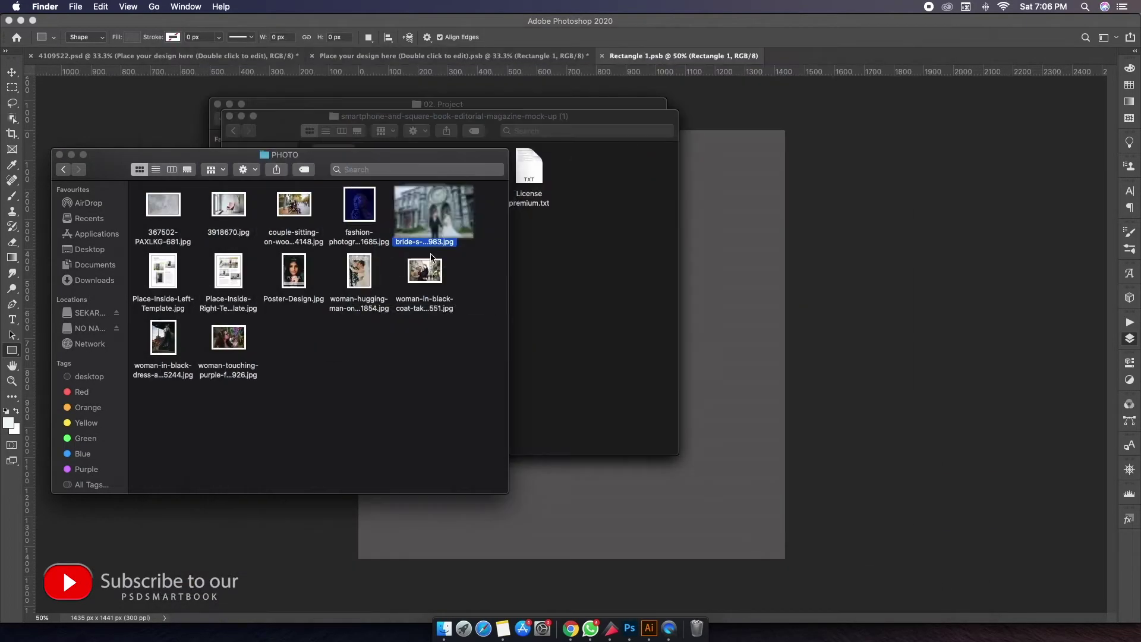
# Preview woman-hugging-man-on-wedding-871854.jpg again and show its Open With application list
pyautogui.click(367, 277)
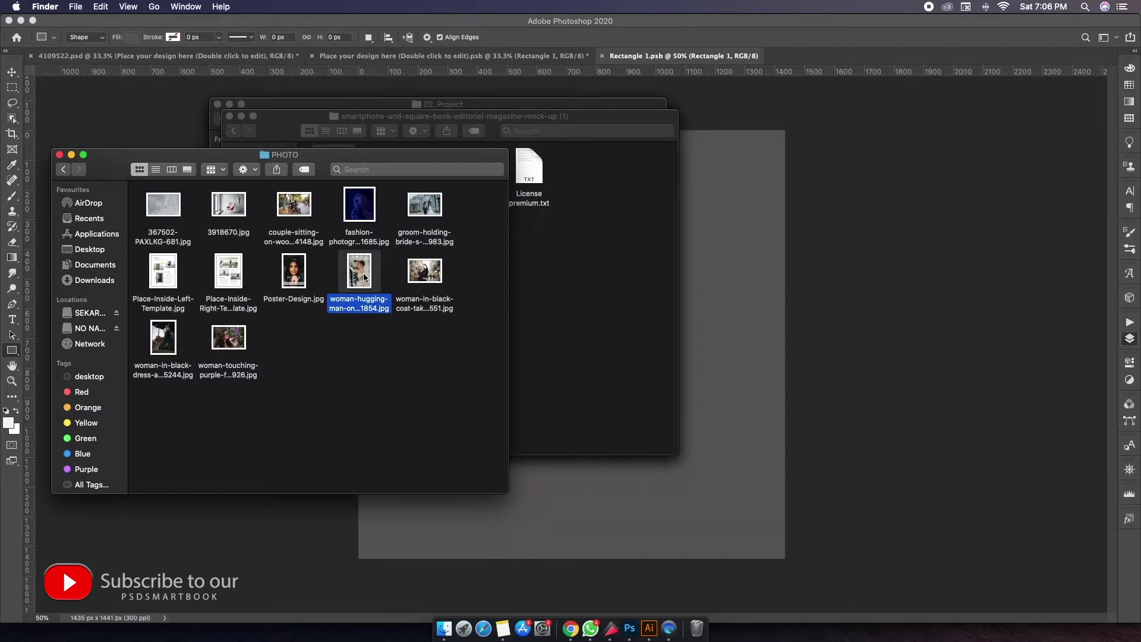
pyautogui.rightClick(364, 277)
pyautogui.press('Escape')
pyautogui.press('space')
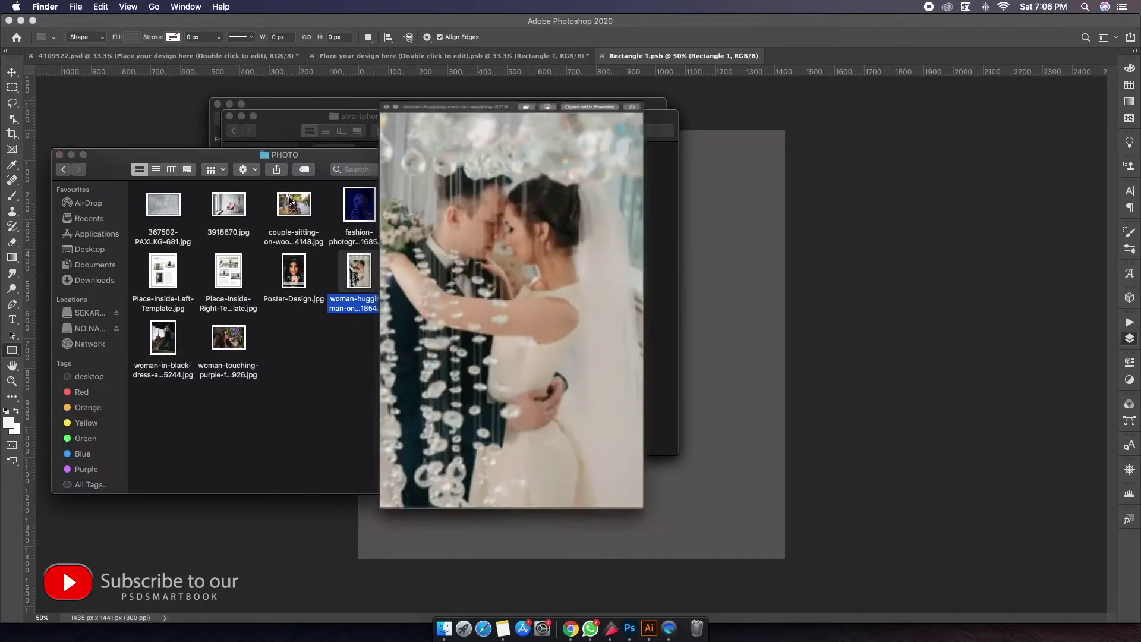
pyautogui.press('space')
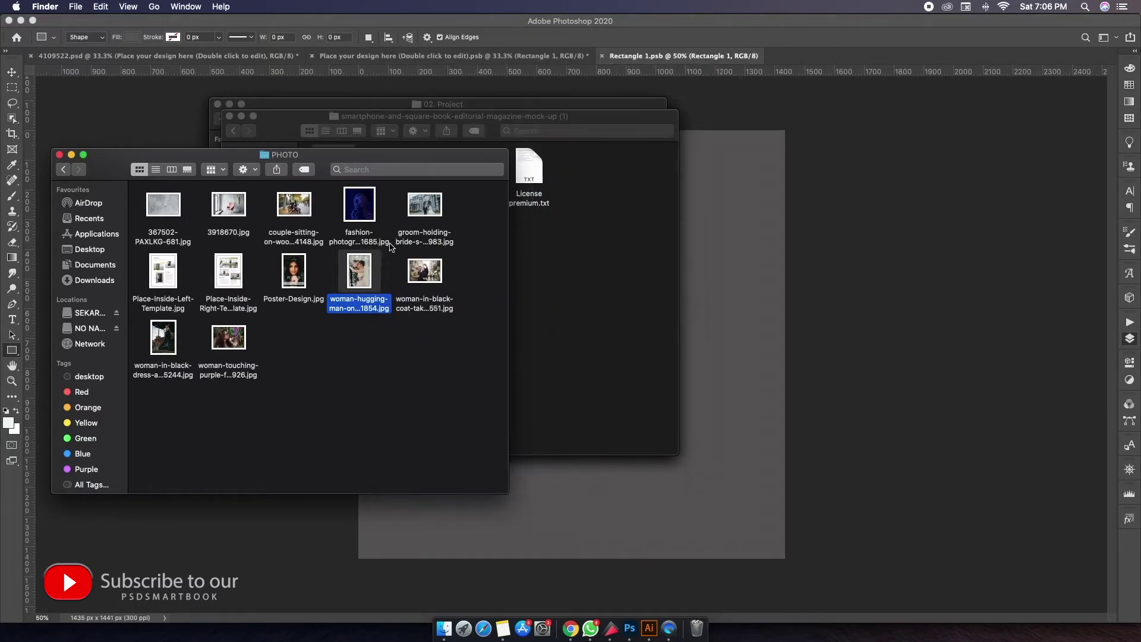
pyautogui.rightClick(366, 270)
pyautogui.moveTo(400, 285)
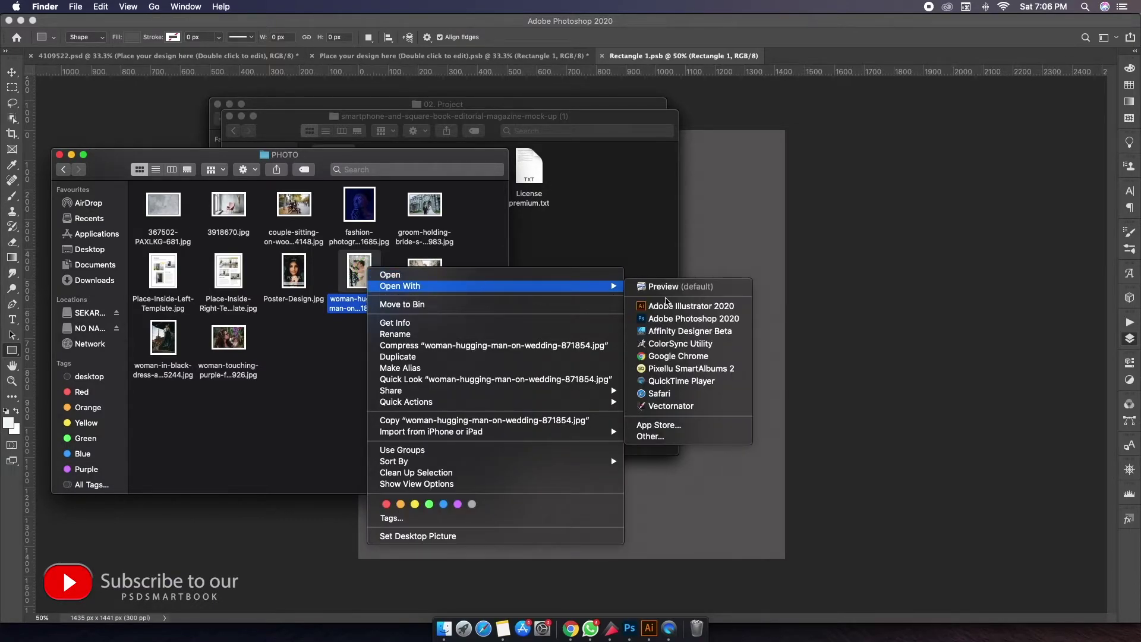
# Open the wedding photo in Photoshop, copy it and paste it into Rectangle 1.psb
pyautogui.click(683, 322)
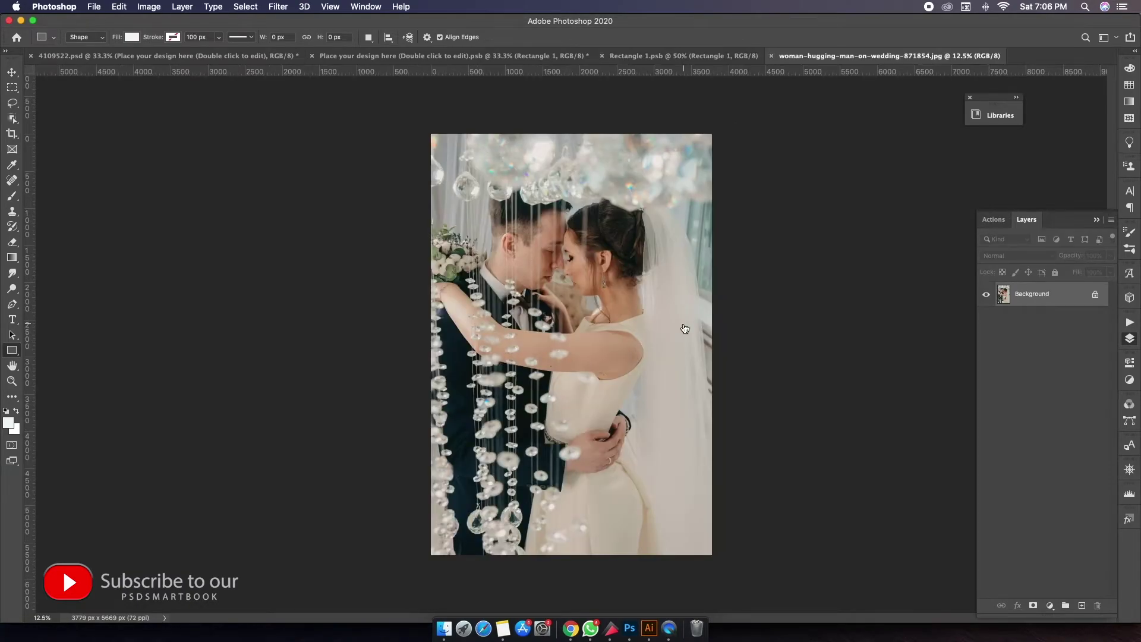
pyautogui.hotkey('alt', 'BackSpace')
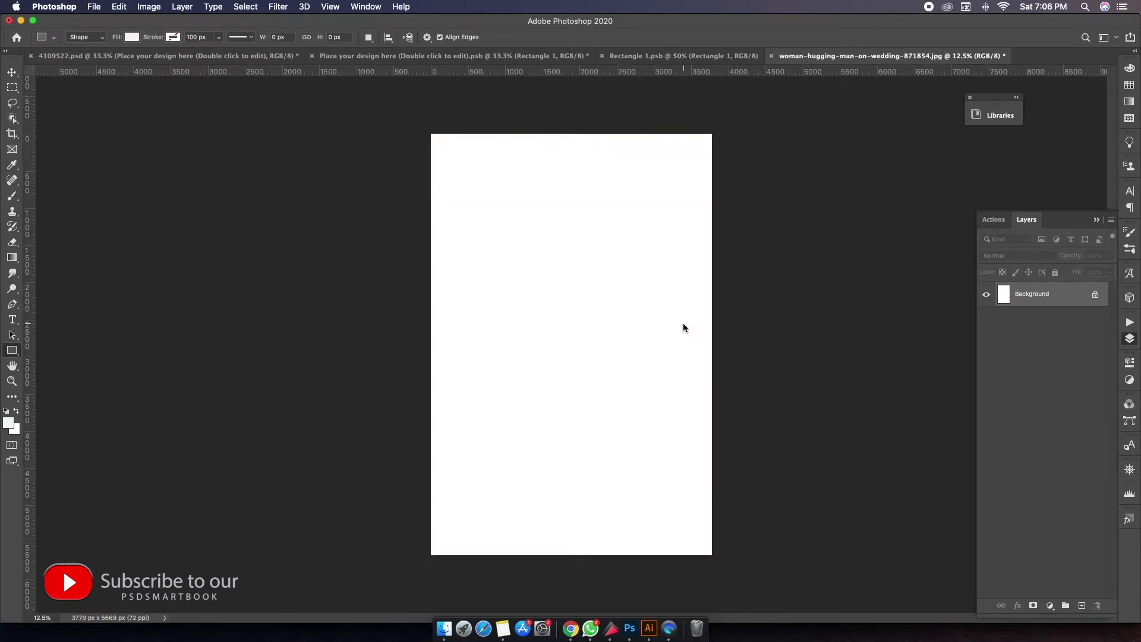
pyautogui.press('super+w')
pyautogui.click(521, 217)
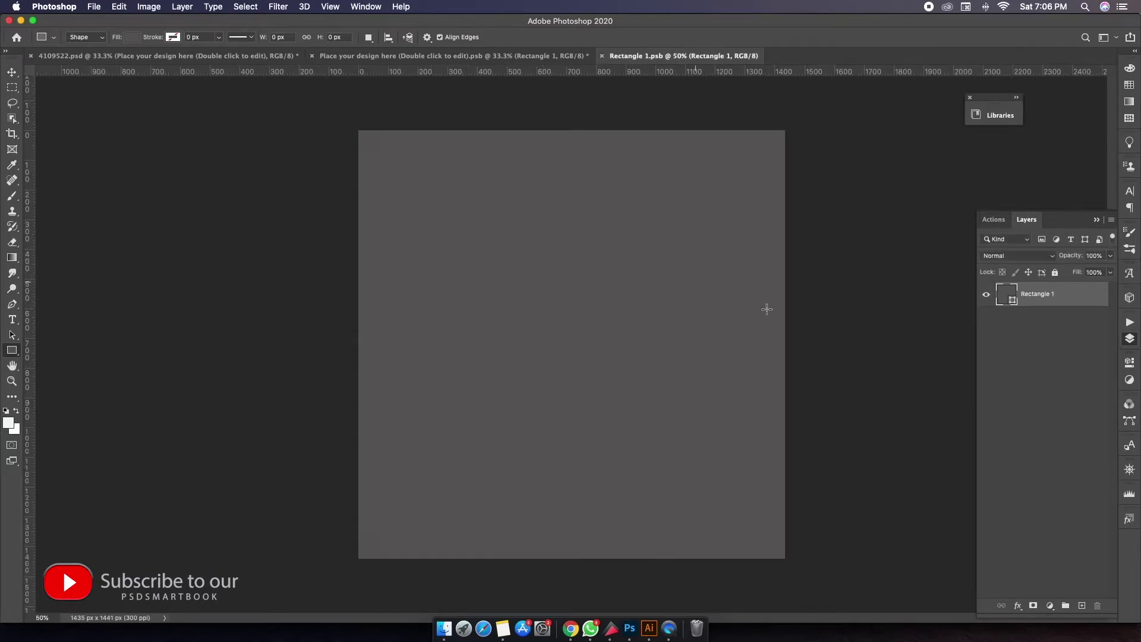
pyautogui.press('super+v')
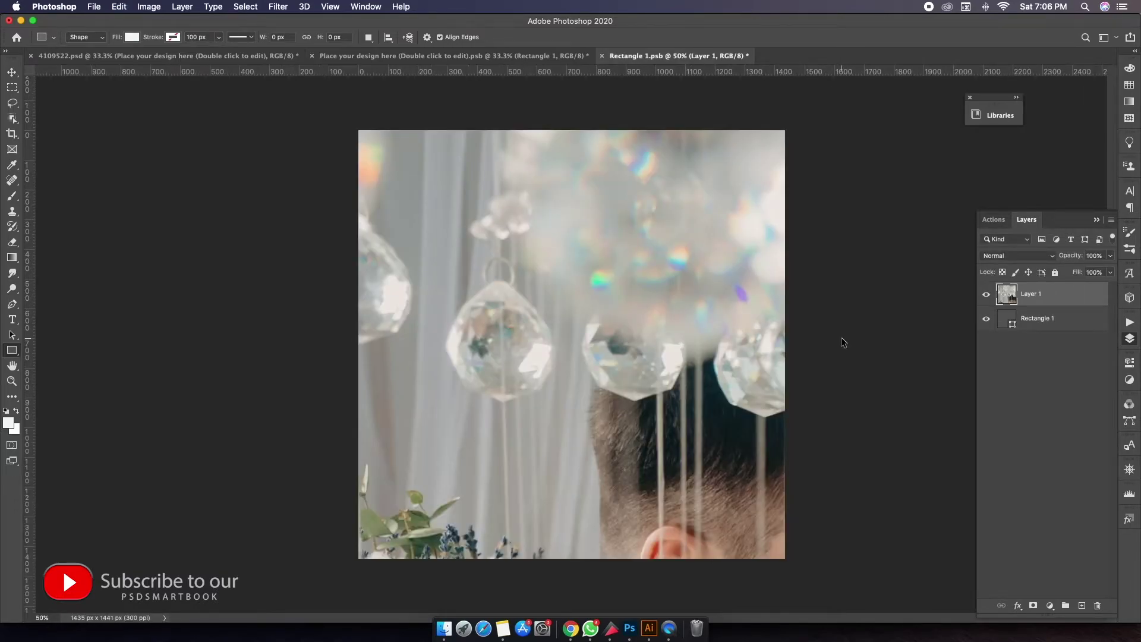
# Scale the pasted wedding photo down to about 41% over the square
pyautogui.press('super+minus')
pyautogui.press('super+minus')
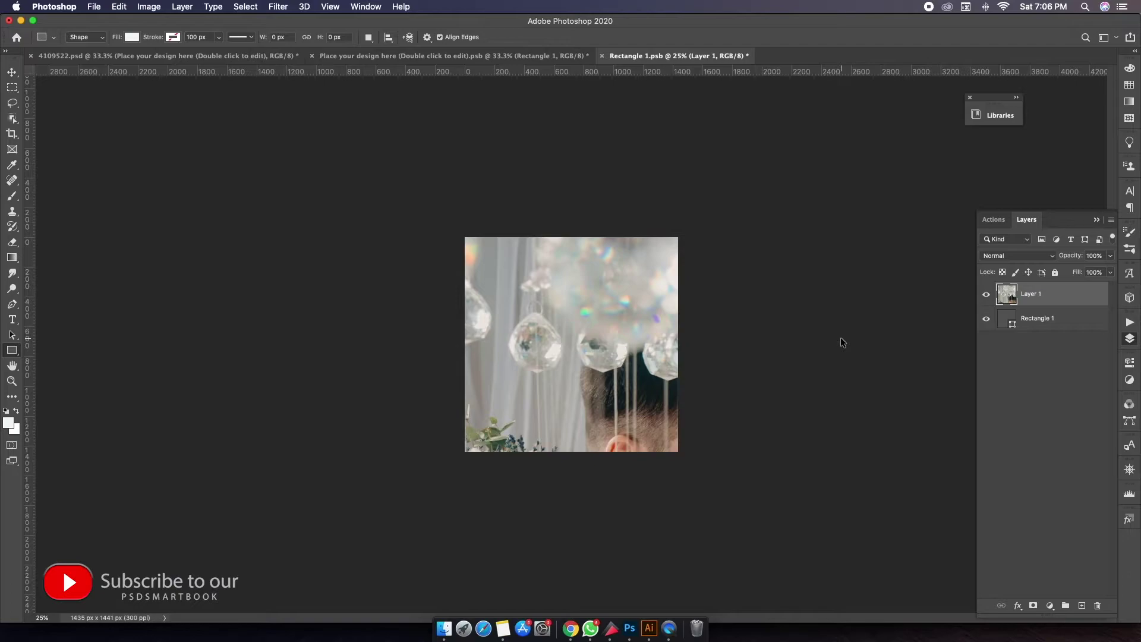
pyautogui.press('super+t')
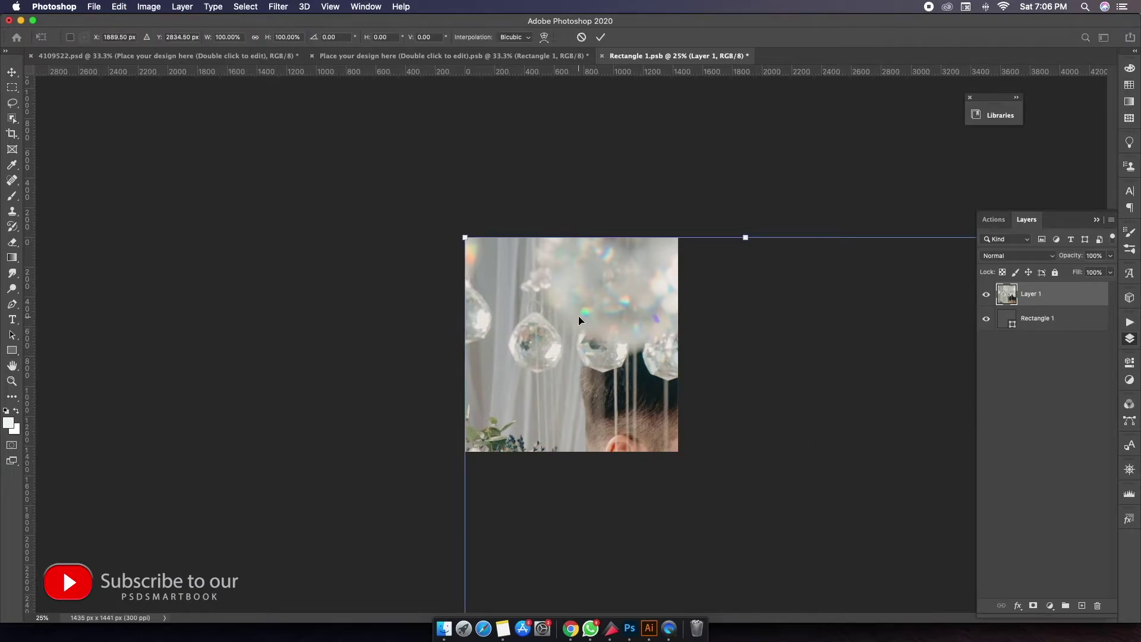
pyautogui.press('super+minus')
pyautogui.press('super+minus')
pyautogui.press('super+minus')
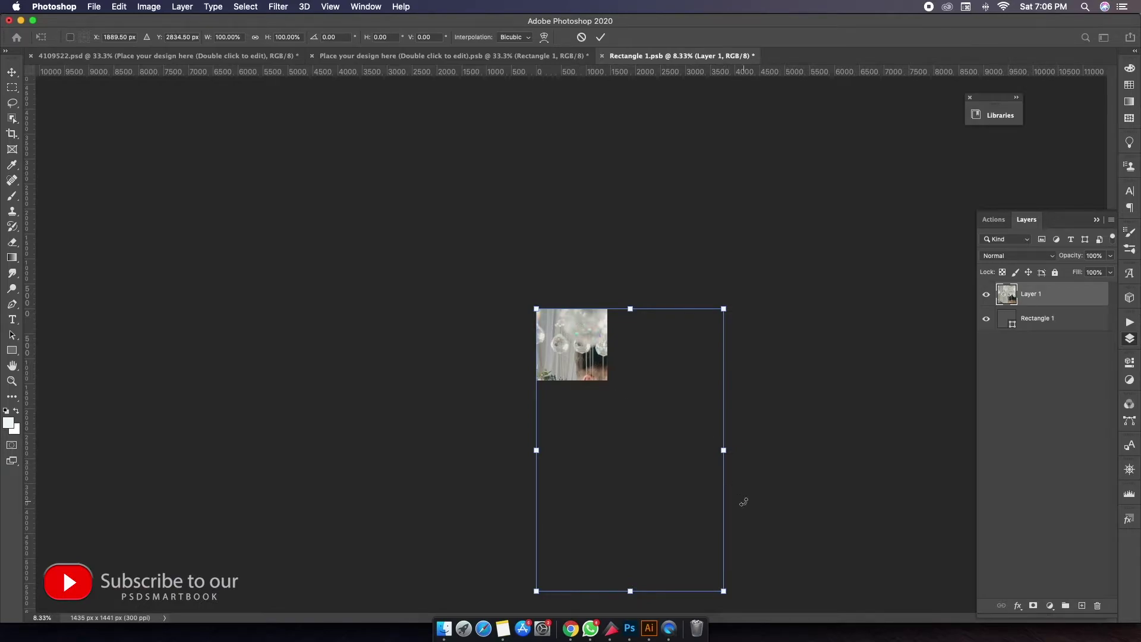
pyautogui.moveTo(723, 591); pyautogui.dragTo(656, 517)
pyautogui.moveTo(634, 445)
pyautogui.mouseDown()
pyautogui.moveTo(587, 351)
pyautogui.moveTo(570, 340)
pyautogui.mouseUp()
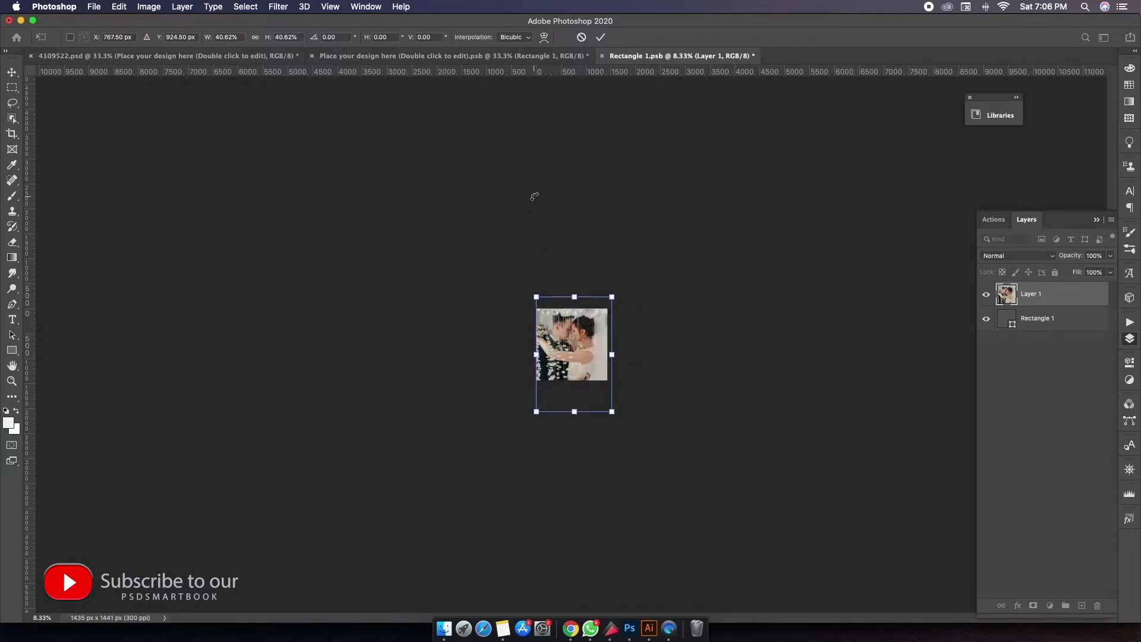
pyautogui.press('Return')
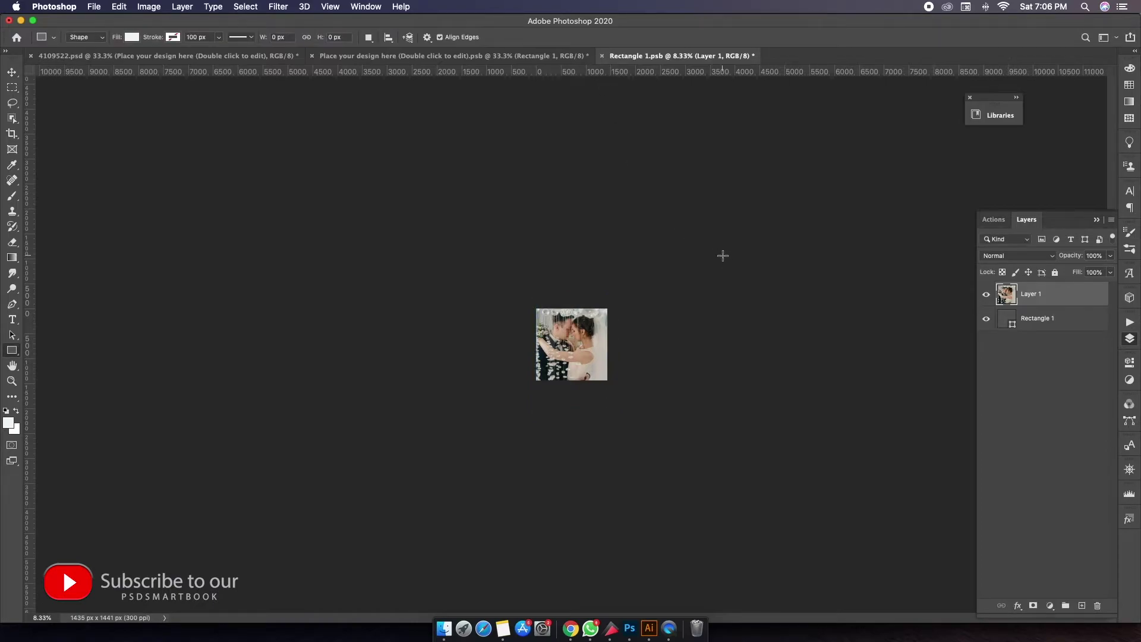
# Fine-tune the photo's size and position so it fills the frame
pyautogui.hotkey('ctrl', '+')
pyautogui.hotkey('ctrl', '+')
pyautogui.hotkey('ctrl', '+')
pyautogui.hotkey('ctrl', '+')
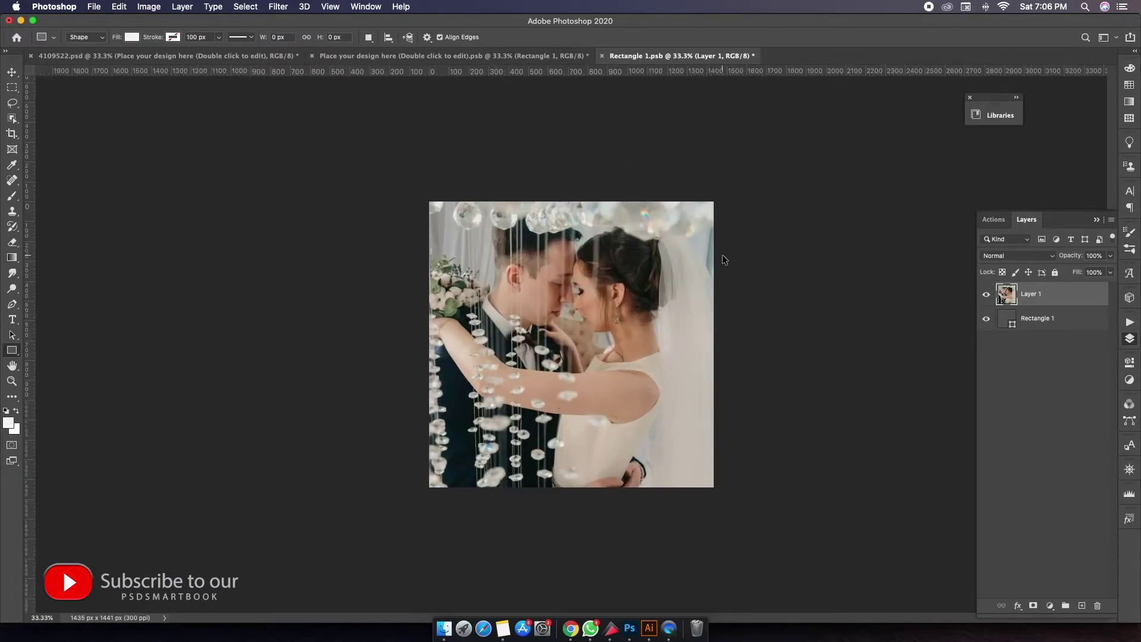
pyautogui.hotkey('ctrl', '+')
pyautogui.hotkey('ctrl', '-')
pyautogui.hotkey('ctrl', 't')
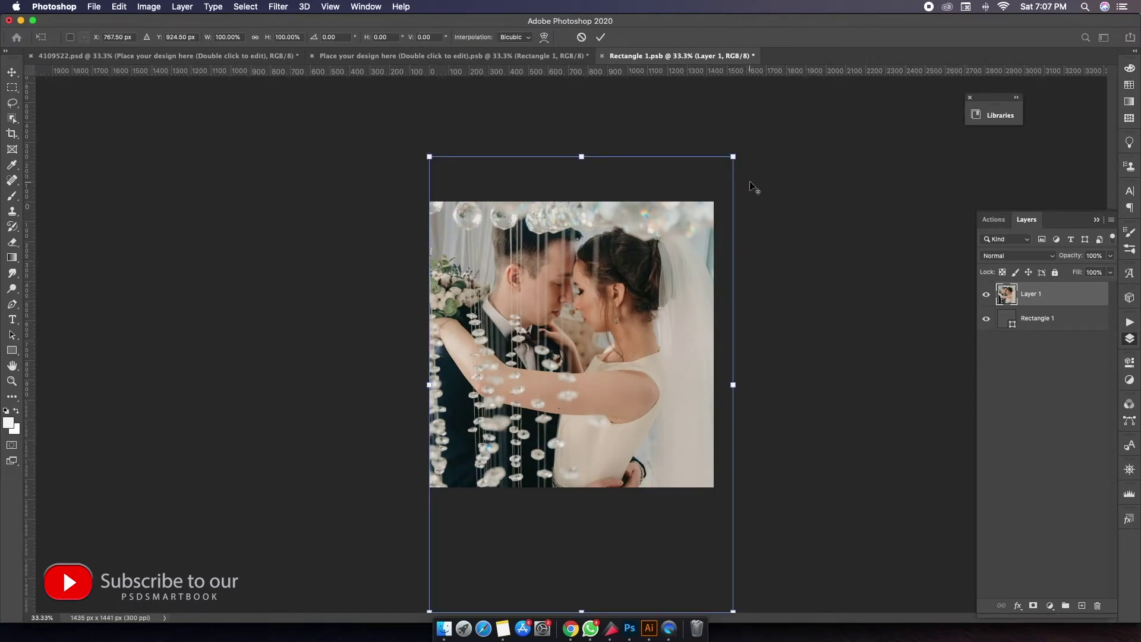
pyautogui.moveTo(733, 157); pyautogui.dragTo(721, 167)
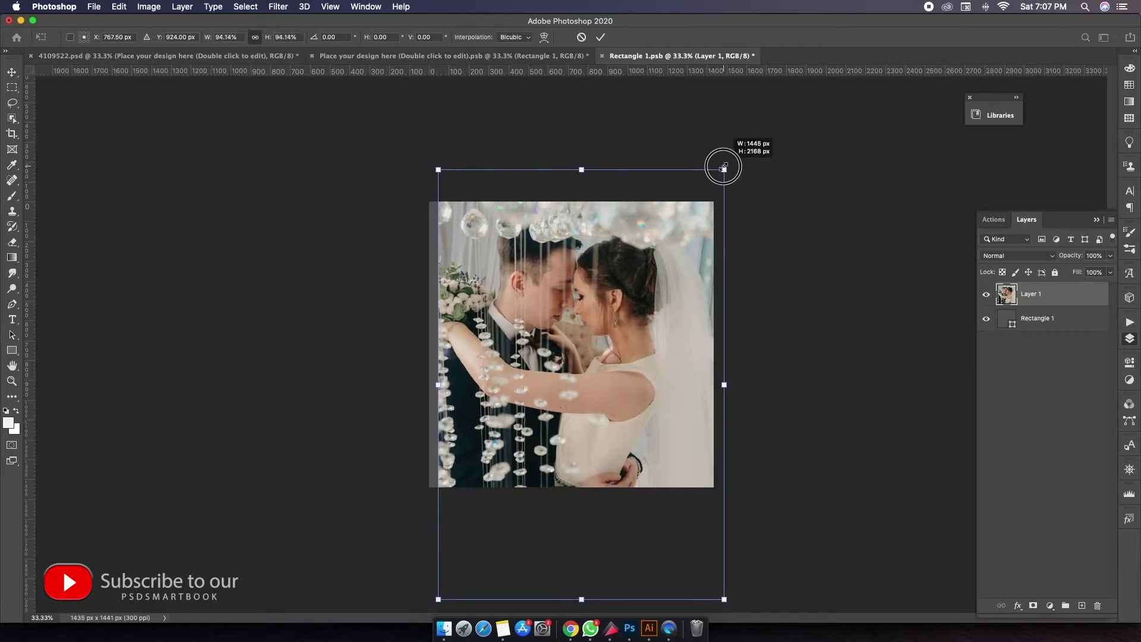
pyautogui.moveTo(677, 215); pyautogui.dragTo(669, 208)
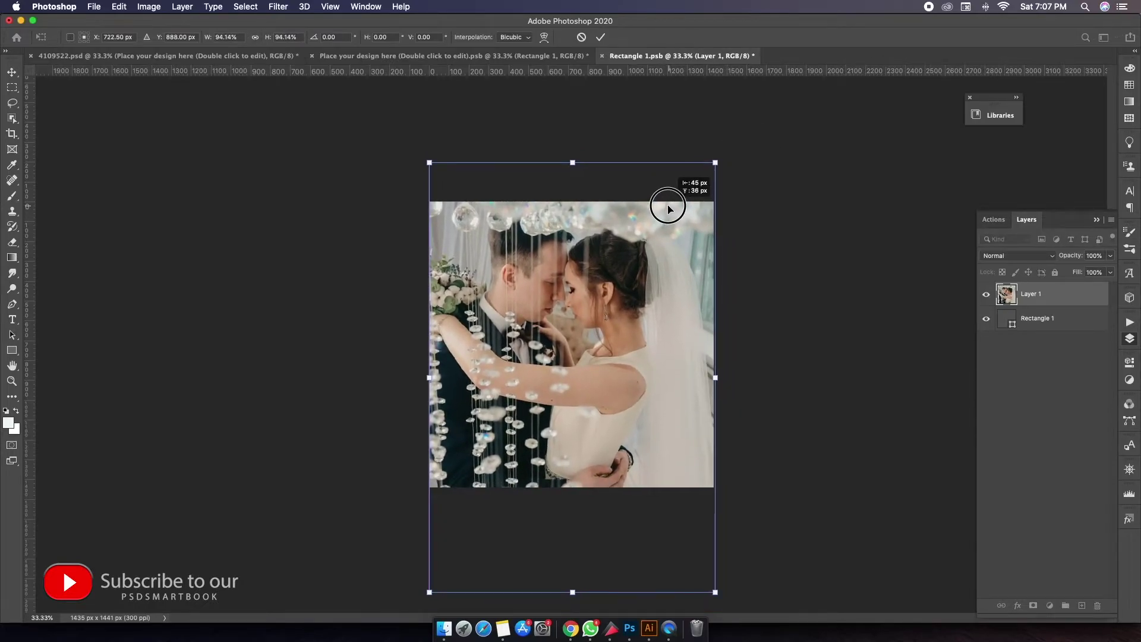
pyautogui.click(600, 36)
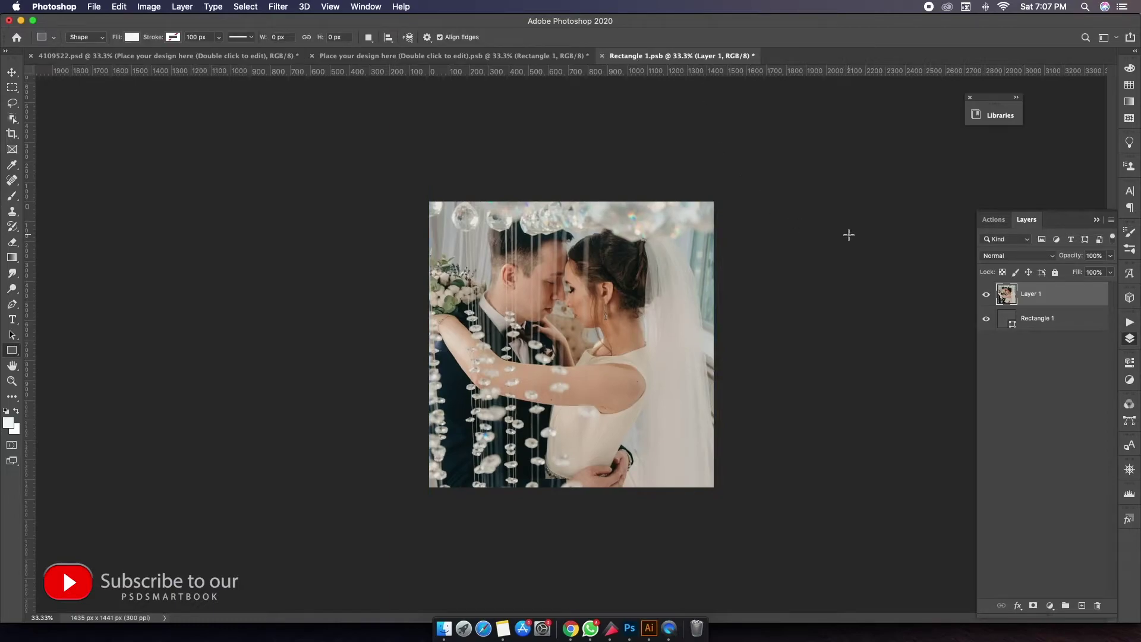
# Save and close Rectangle 1.psb to return to the cover
pyautogui.hotkey('ctrl', 't')
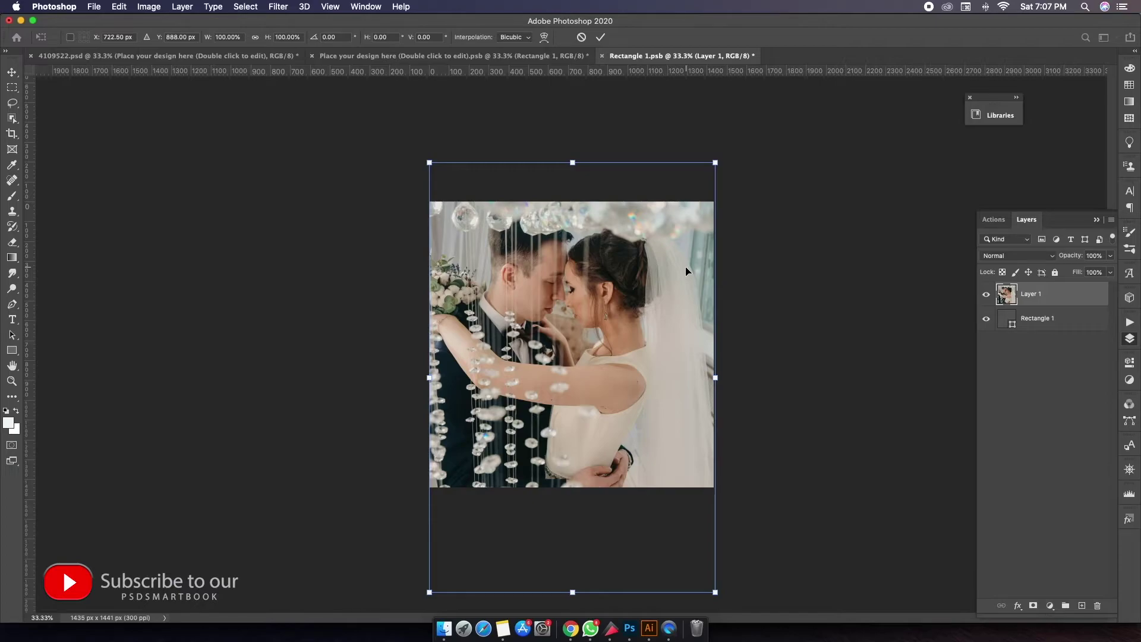
pyautogui.press('Return')
pyautogui.hotkey('ctrl', 'w')
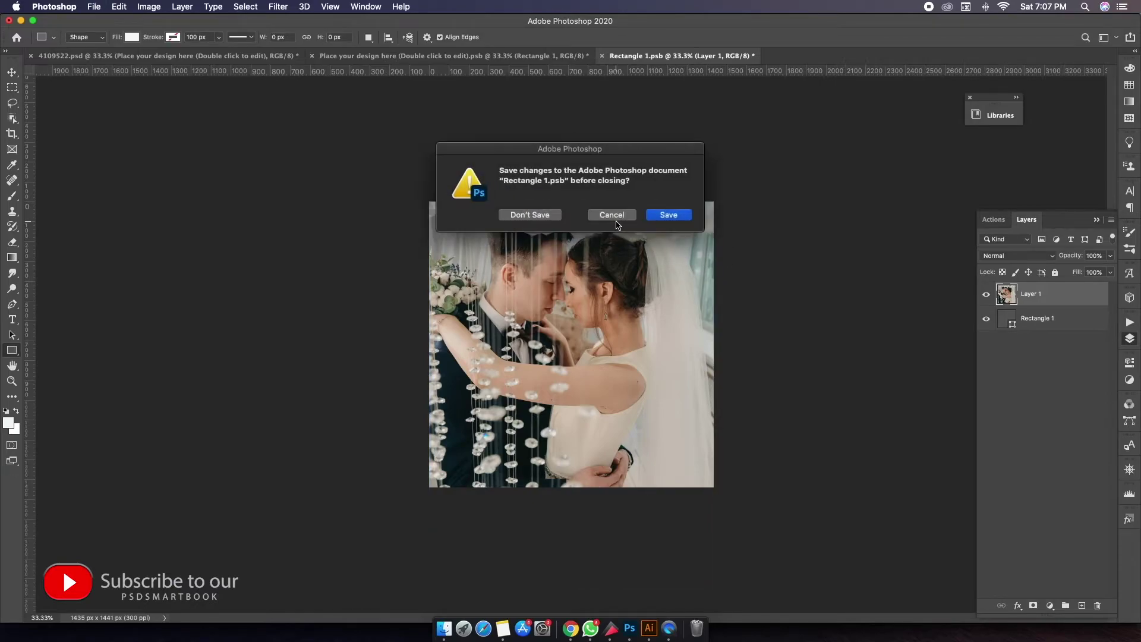
pyautogui.click(651, 214)
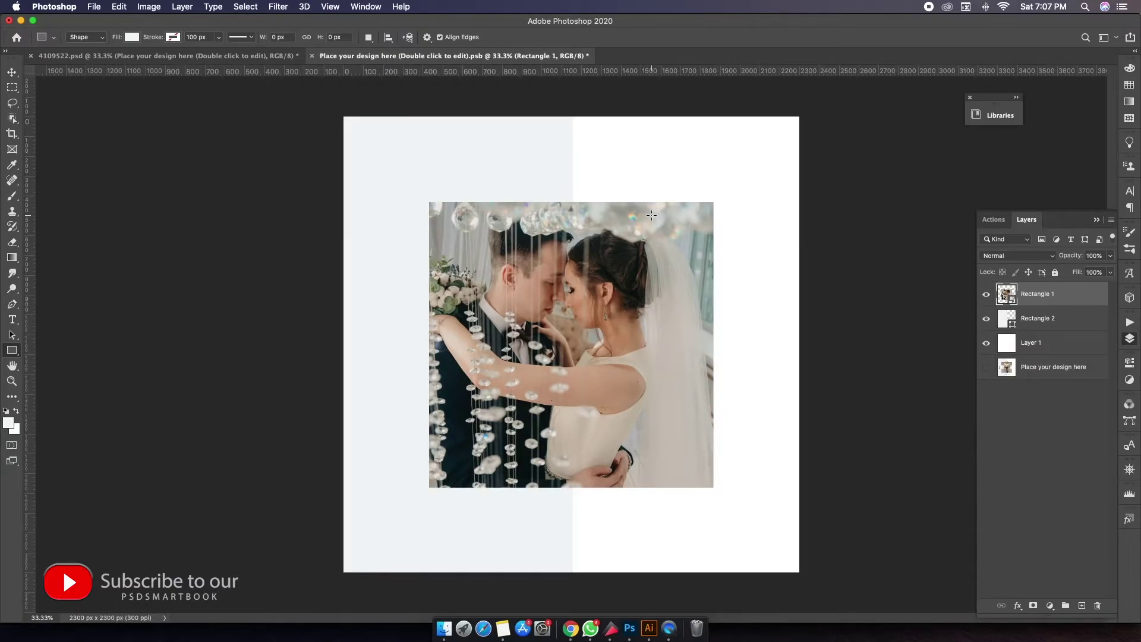
# Set the foreground colour to a dark teal sampled from the photo
pyautogui.click(9, 422)
pyautogui.click(711, 242)
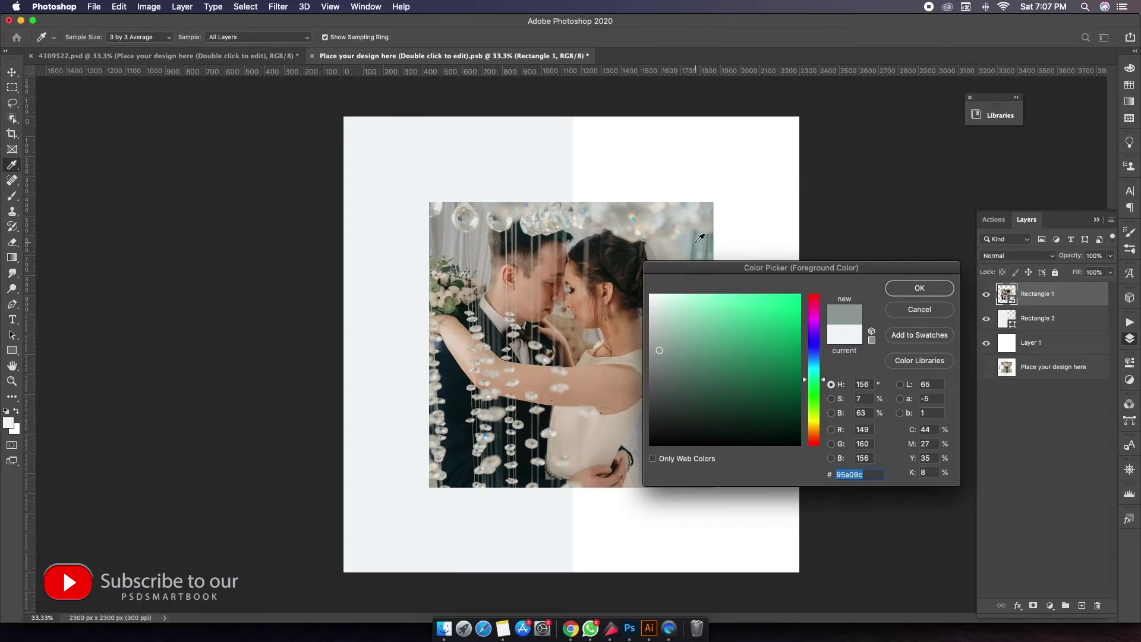
pyautogui.click(698, 242)
pyautogui.click(730, 376)
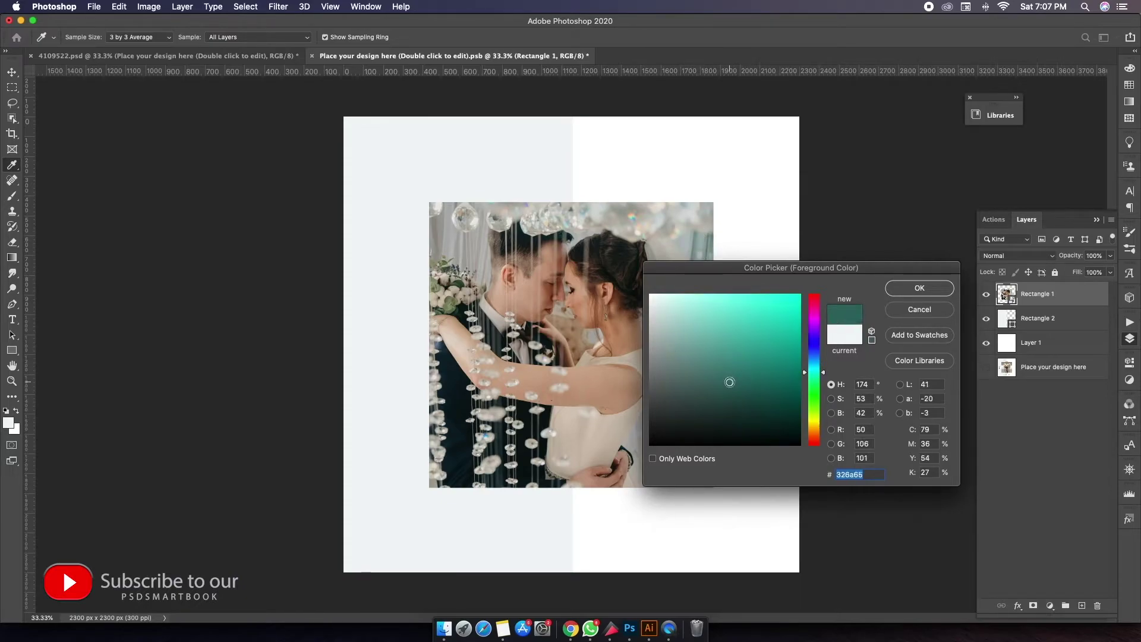
pyautogui.click(928, 289)
# Add a heading above the photo in the Bevan font
pyautogui.press('t')
pyautogui.click(533, 157)
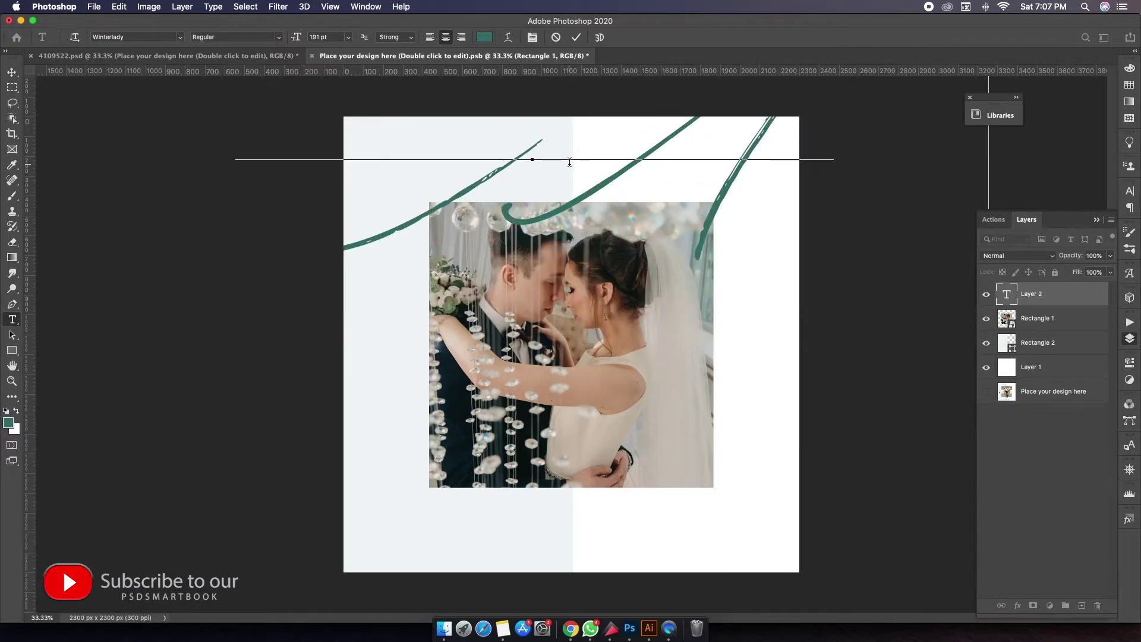
pyautogui.write('ove')
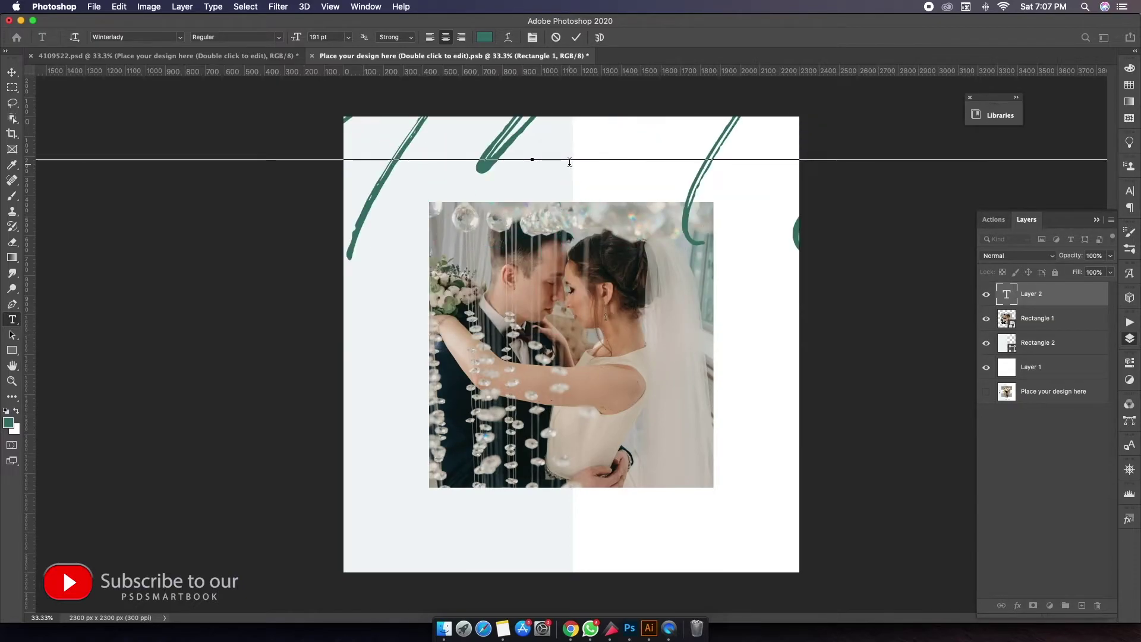
pyautogui.write('ly')
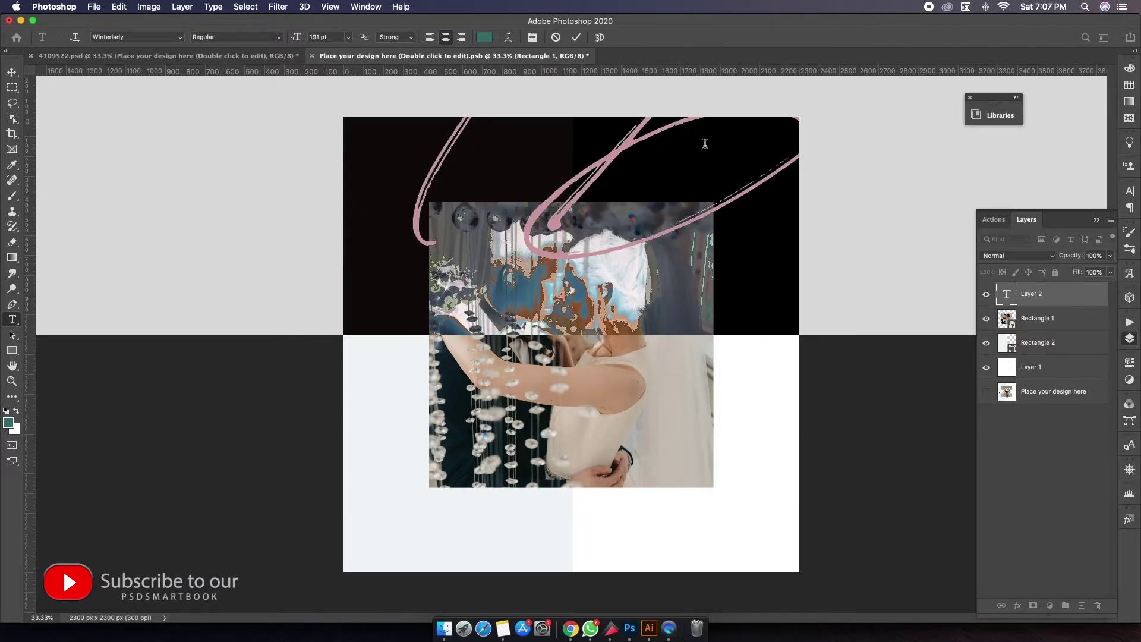
pyautogui.click(180, 38)
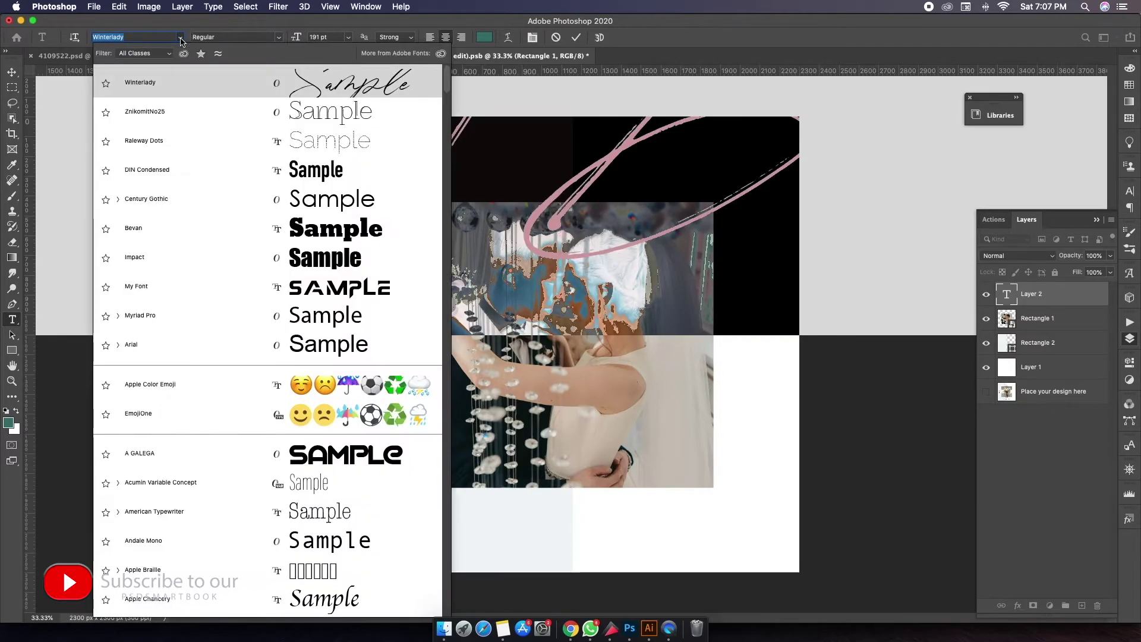
pyautogui.click(357, 232)
pyautogui.click(576, 36)
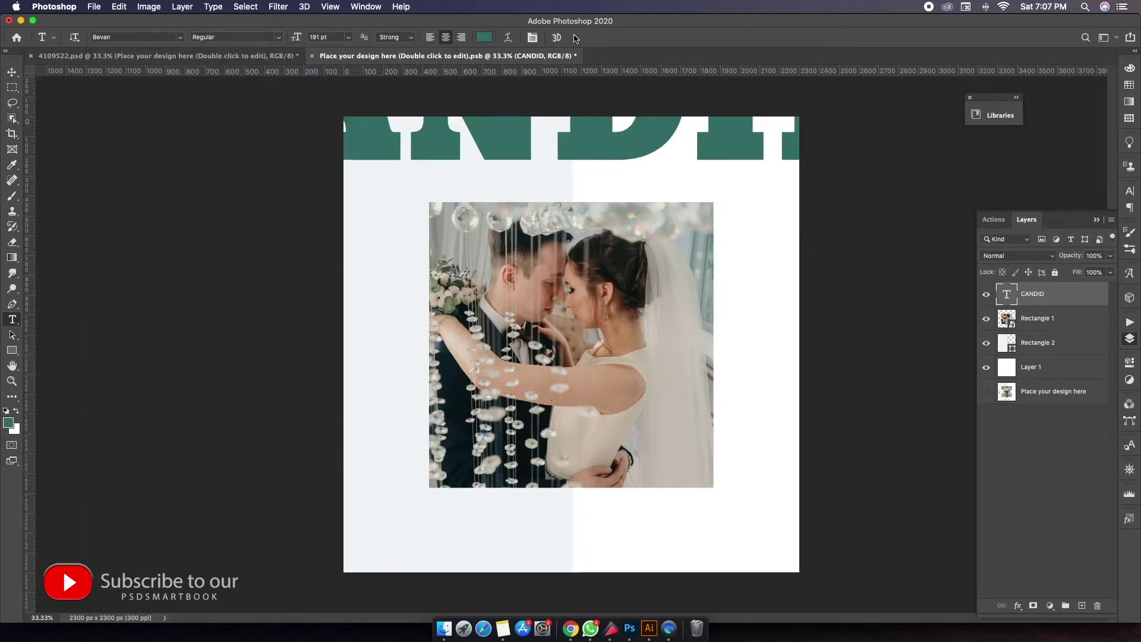
# Resize the CANDID heading to 70 pt and align it with the photo's left edge
pyautogui.click(609, 125)
pyautogui.hotkey('ctrl', 'a')
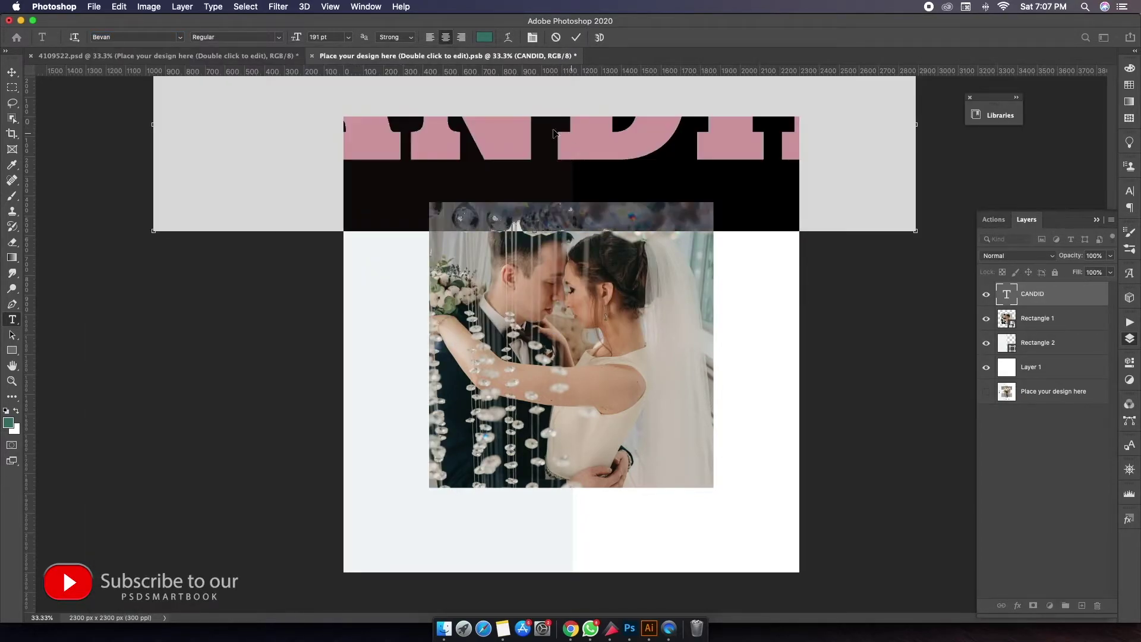
pyautogui.moveTo(296, 37); pyautogui.dragTo(223, 43)
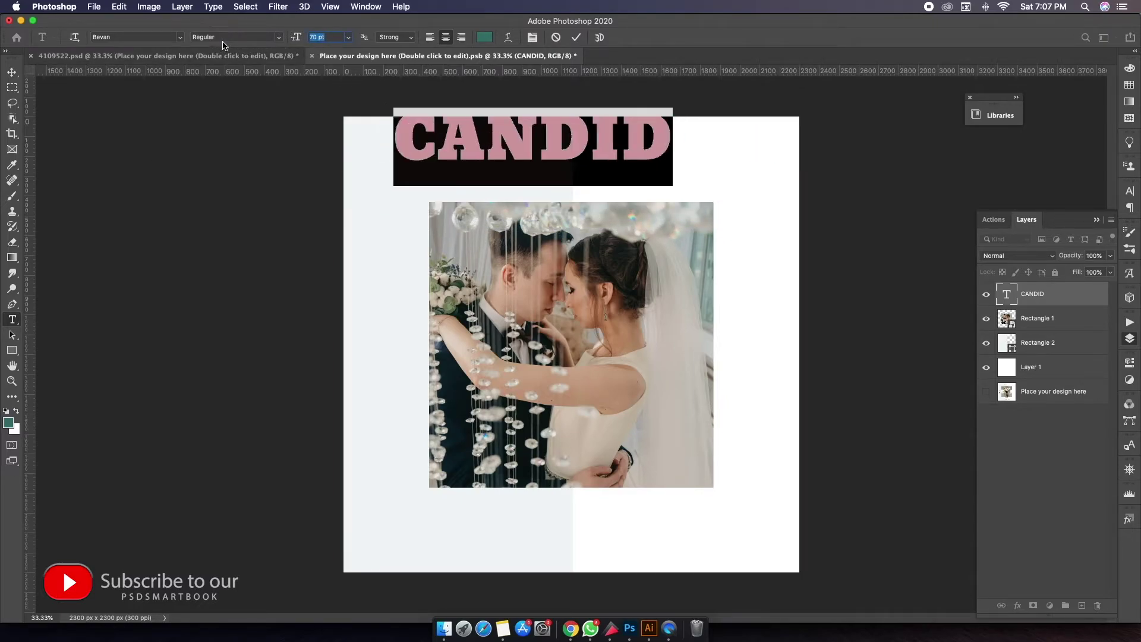
pyautogui.click(576, 37)
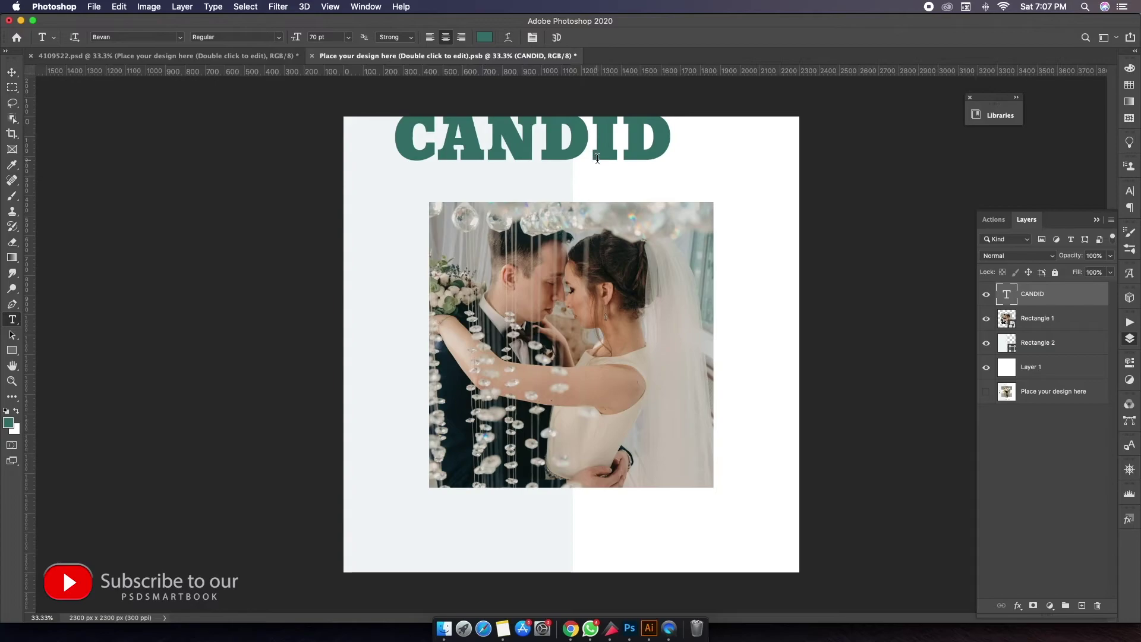
pyautogui.press('v')
pyautogui.moveTo(582, 141); pyautogui.dragTo(617, 163)
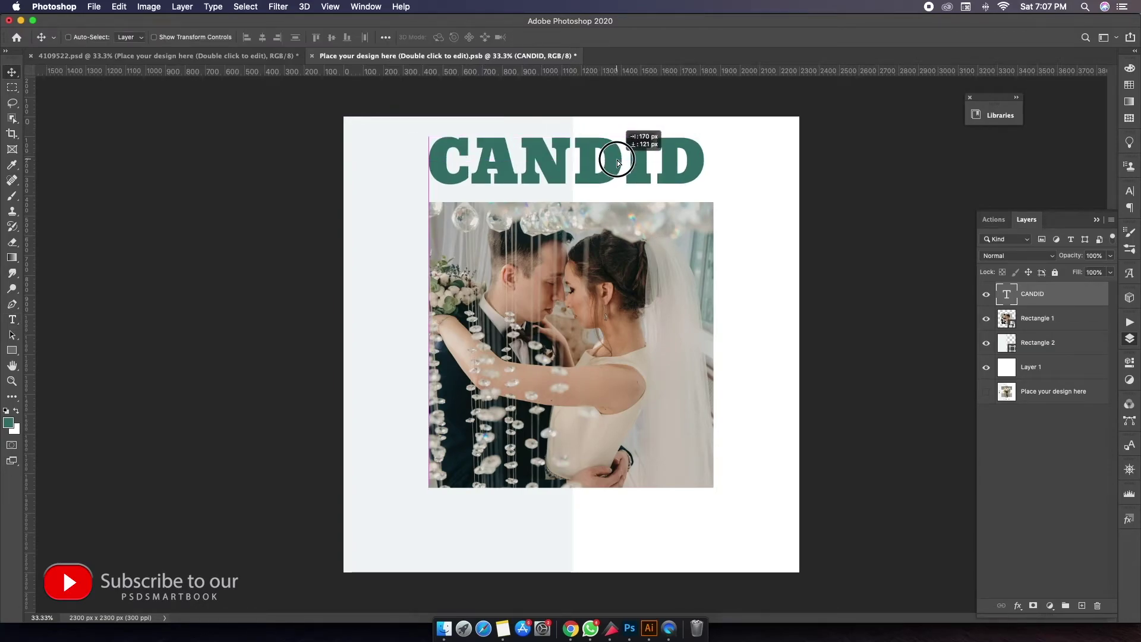
# Scale the CANDID heading down slightly
pyautogui.hotkey('ctrl', 't')
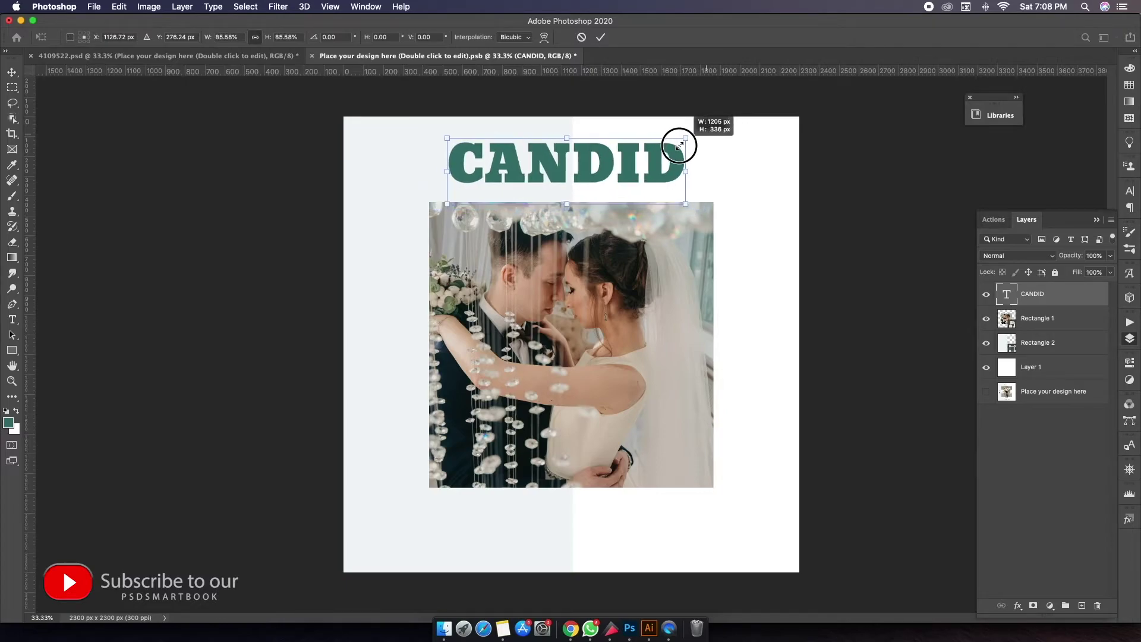
pyautogui.moveTo(707, 133); pyautogui.dragTo(679, 144)
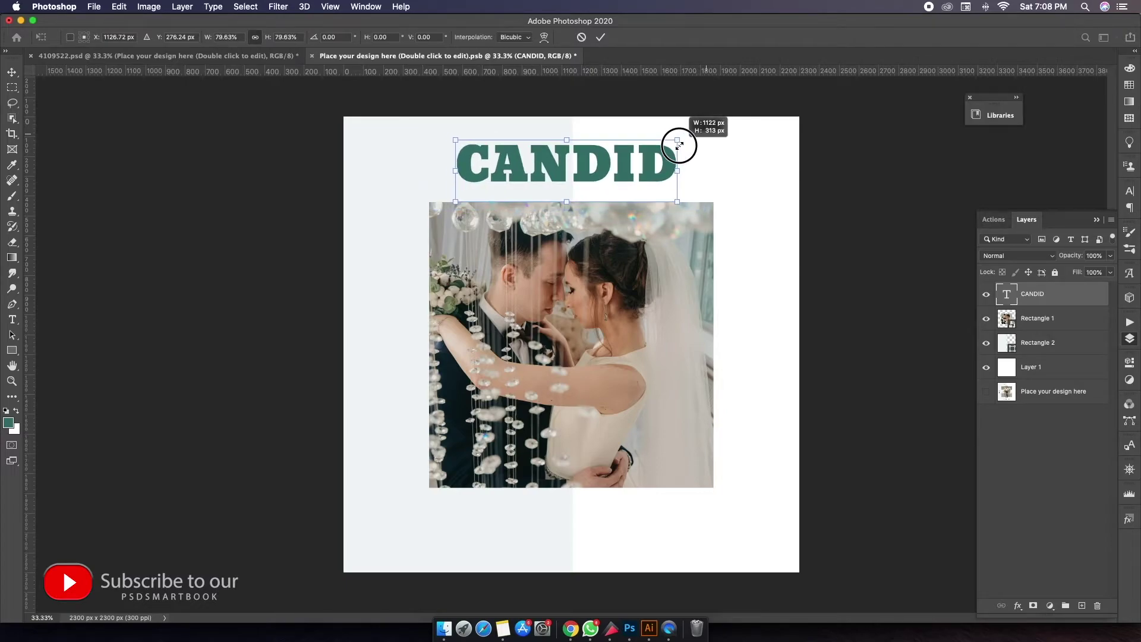
pyautogui.click(601, 36)
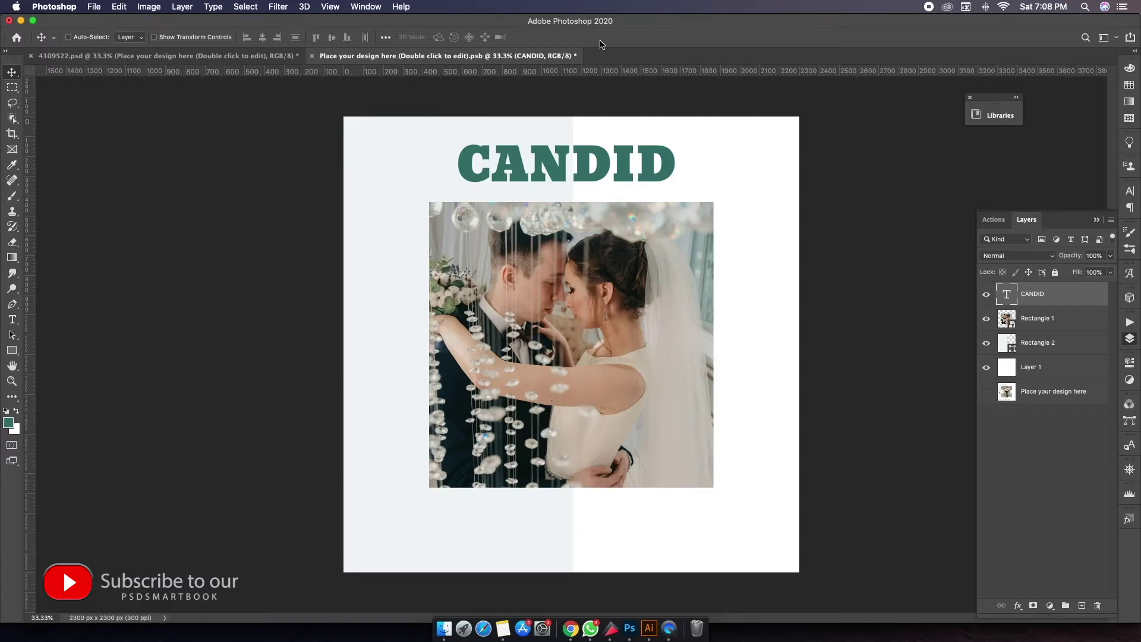
# Retype the heading as WEDDING and centre it above the photo
pyautogui.press('t')
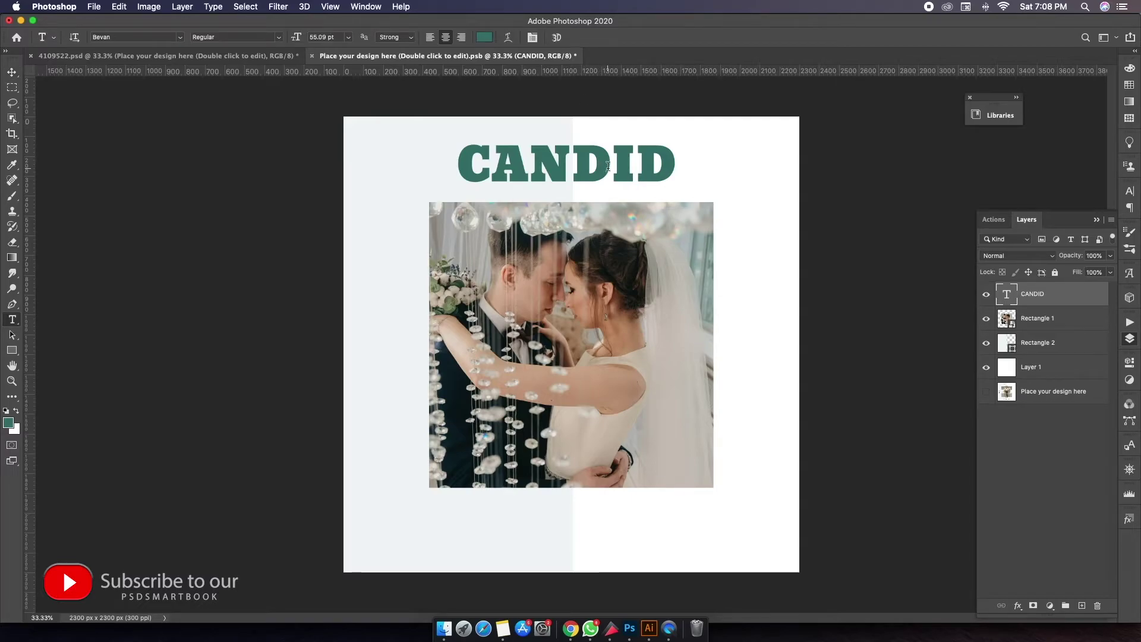
pyautogui.click(609, 173)
pyautogui.doubleClick(609, 169)
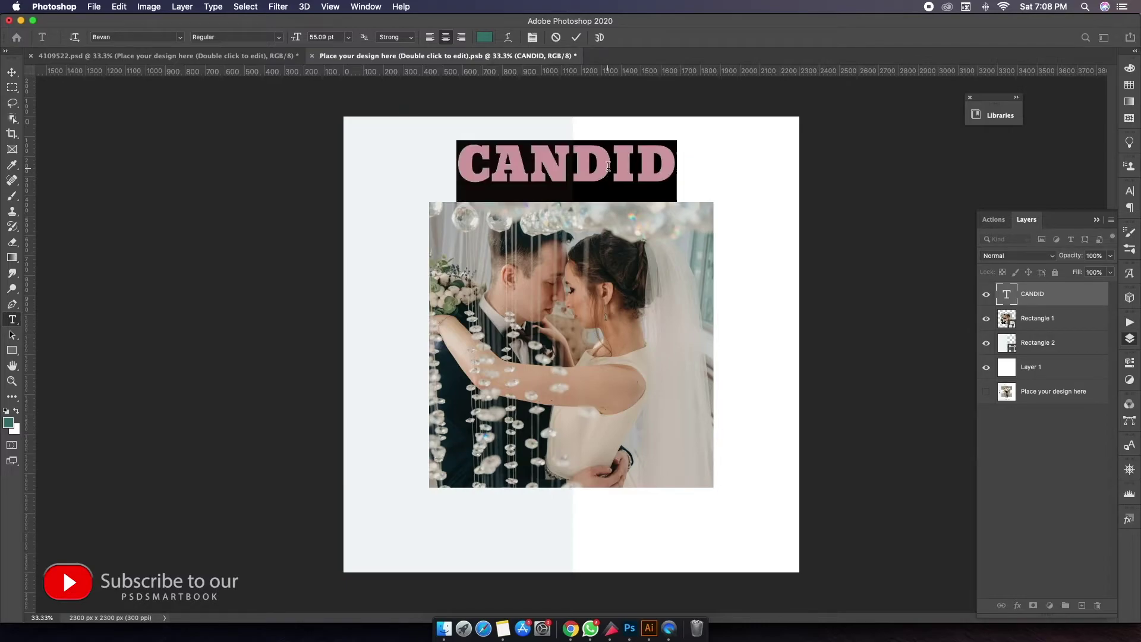
pyautogui.write('WED')
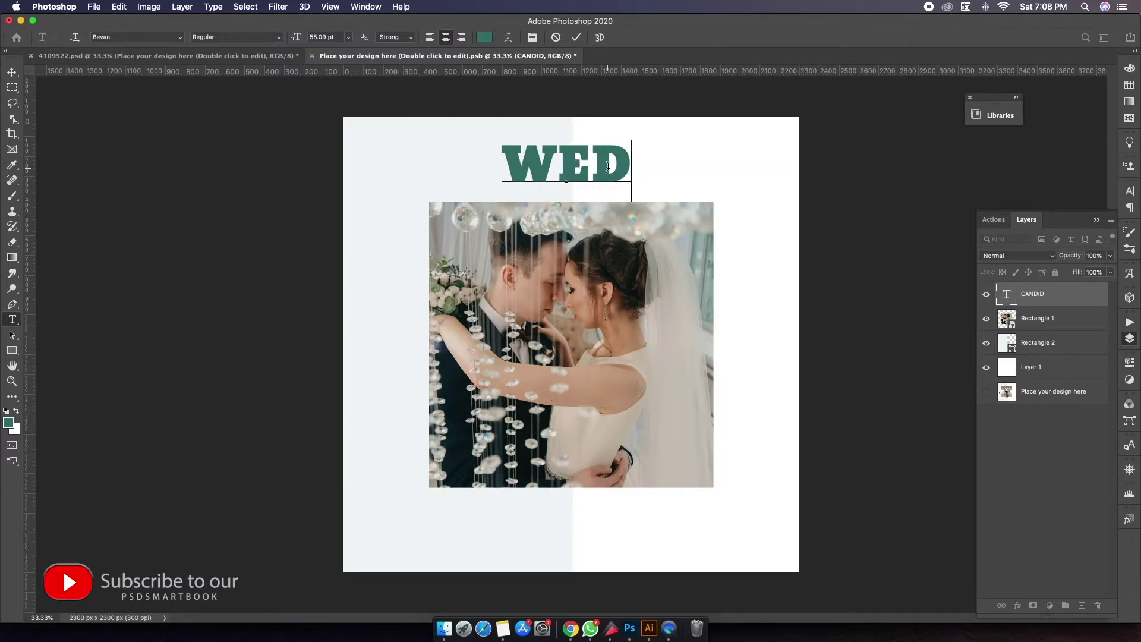
pyautogui.write('DIN')
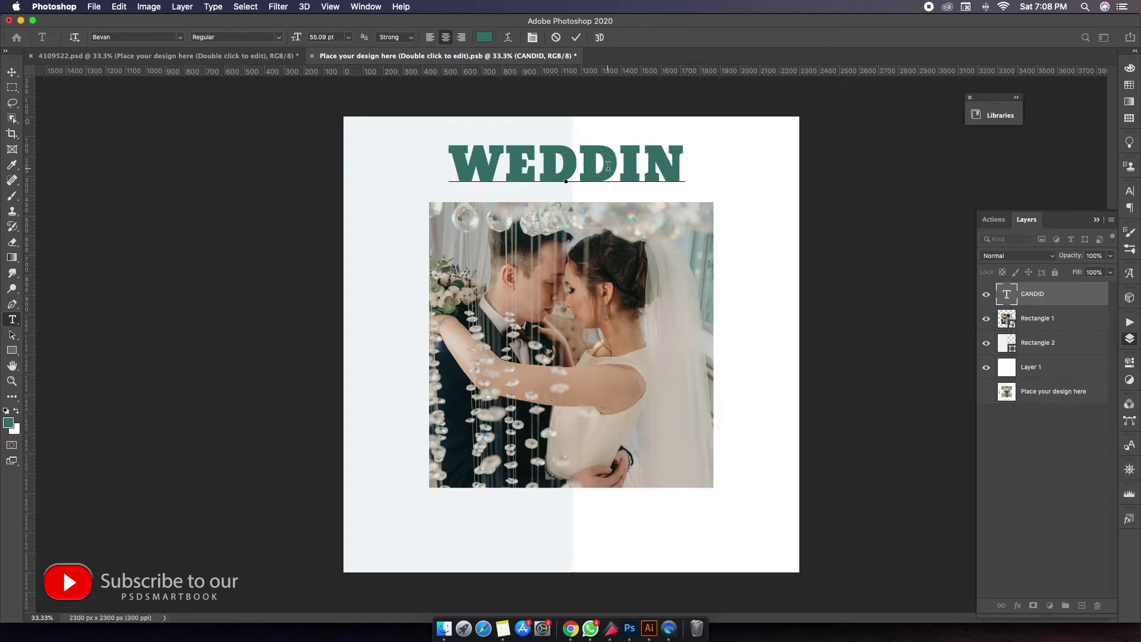
pyautogui.write('G')
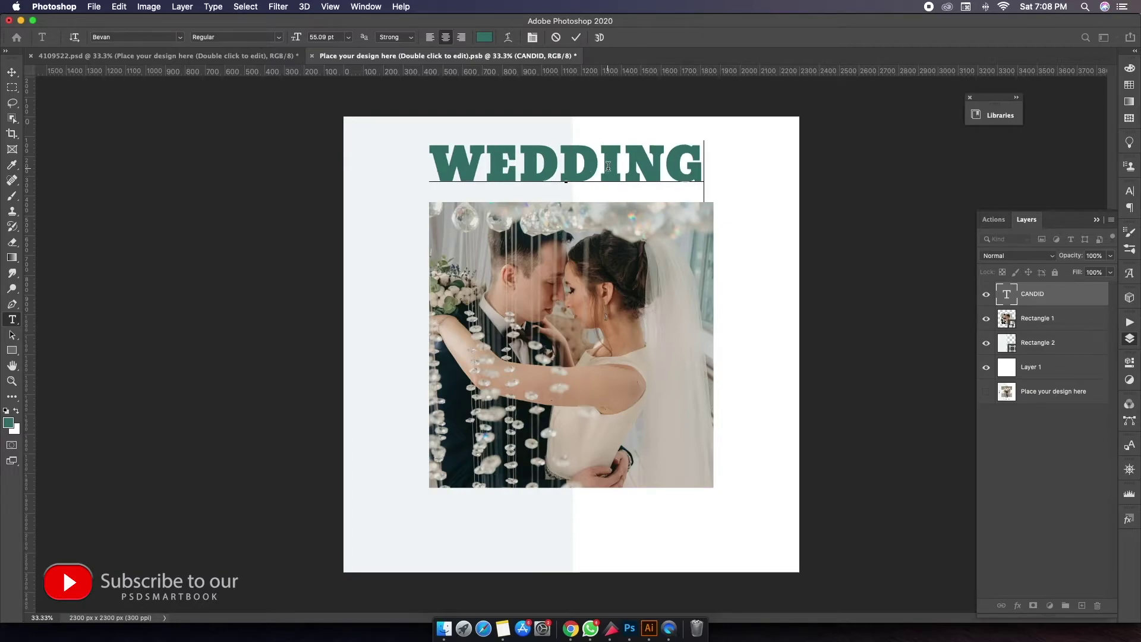
pyautogui.click(576, 37)
pyautogui.press('v')
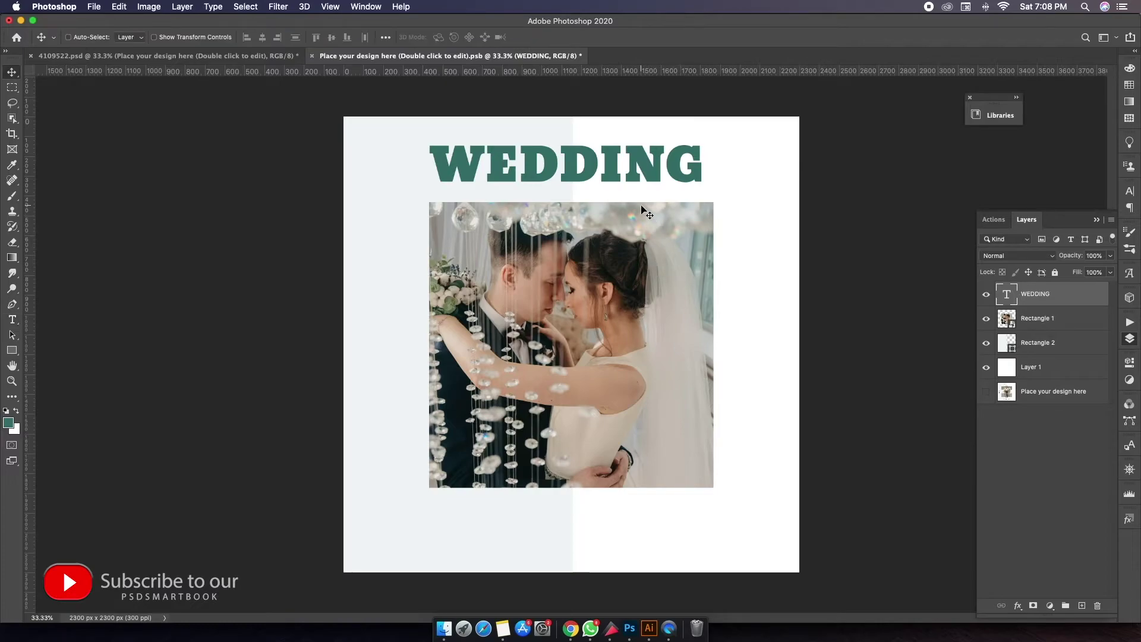
pyautogui.moveTo(630, 176); pyautogui.dragTo(631, 174)
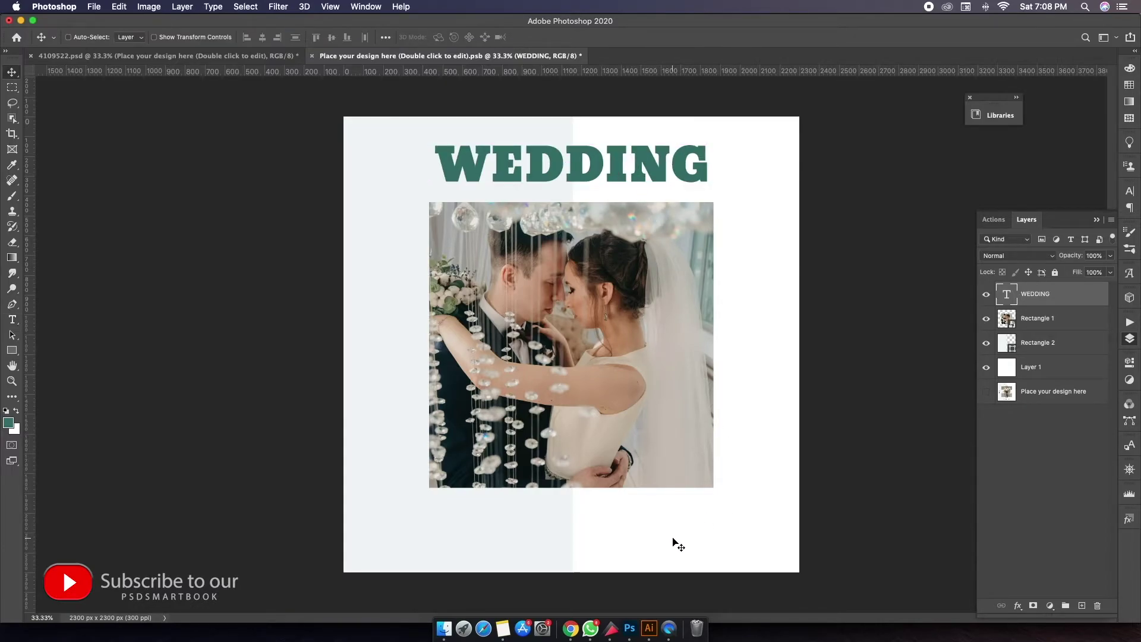
# Add 'Moments' below the photo in the Winterlady script font
pyautogui.press('t')
pyautogui.click(609, 554)
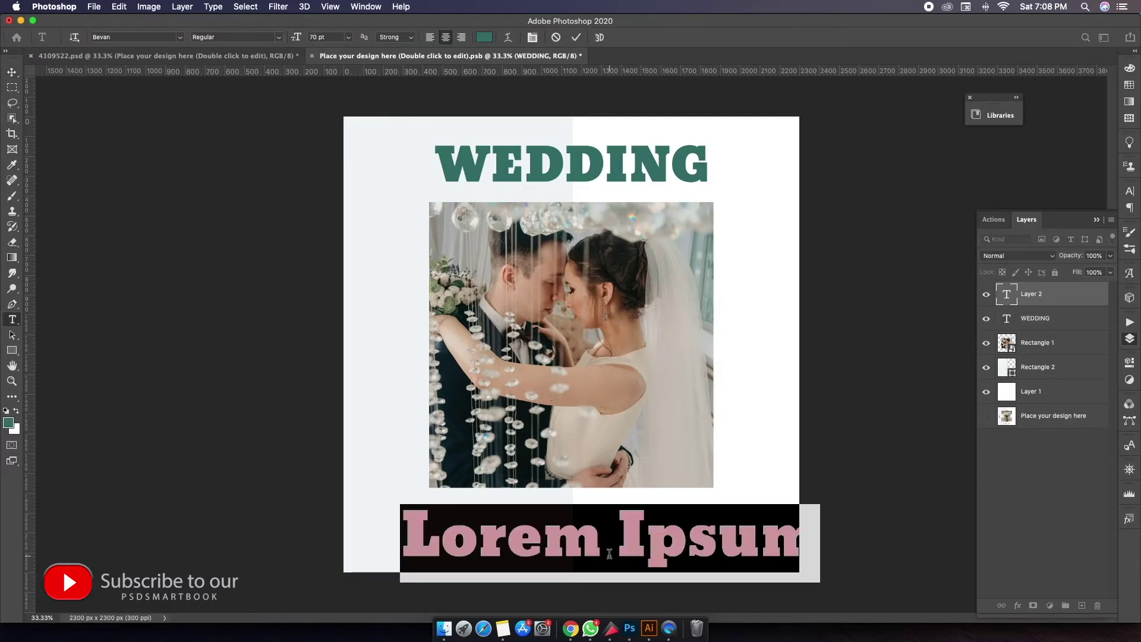
pyautogui.write('M')
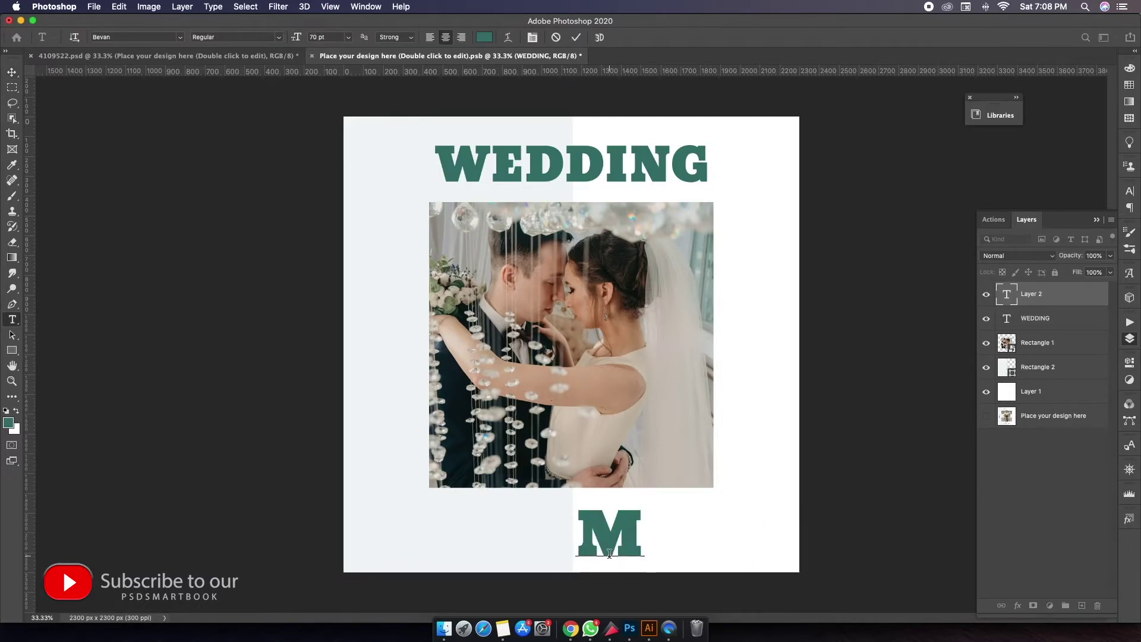
pyautogui.write('omen')
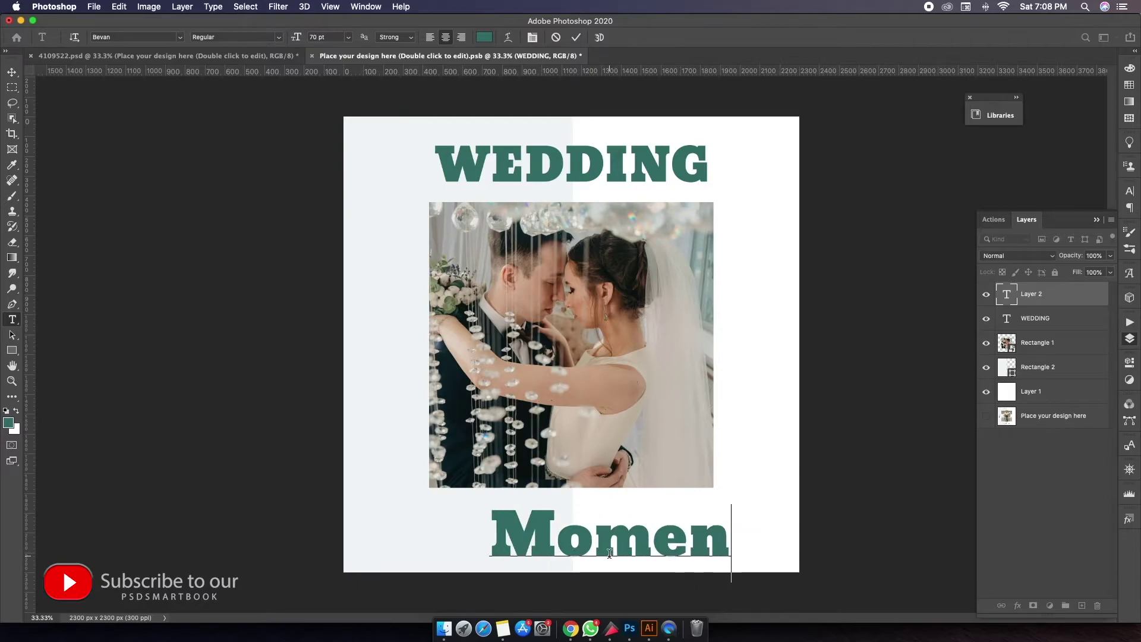
pyautogui.write('ts')
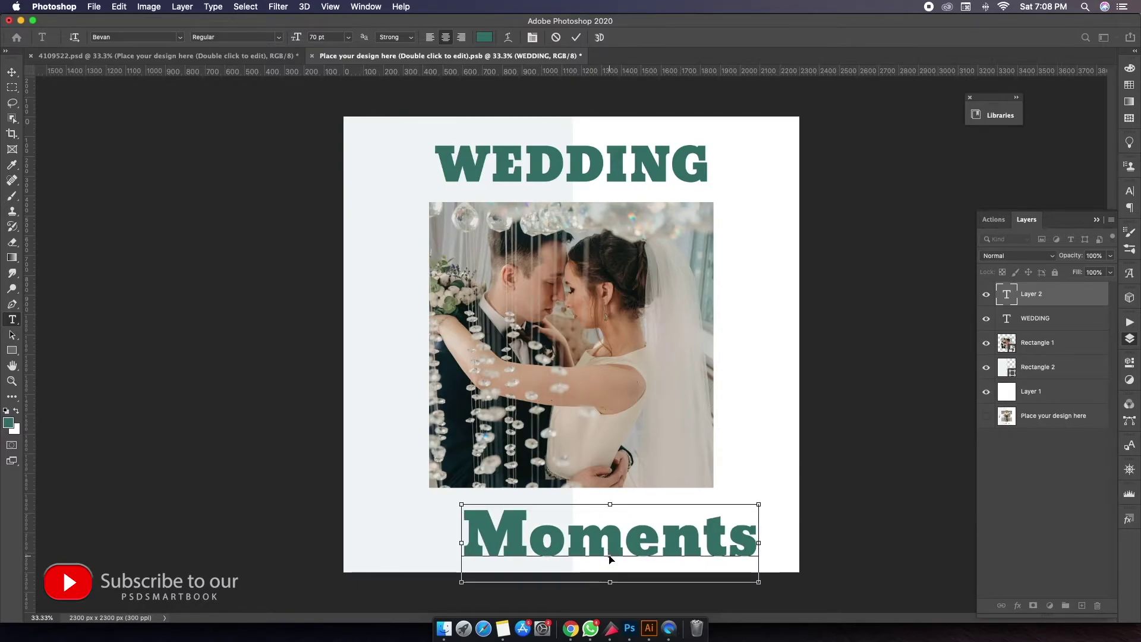
pyautogui.hotkey('ctrl', 'a')
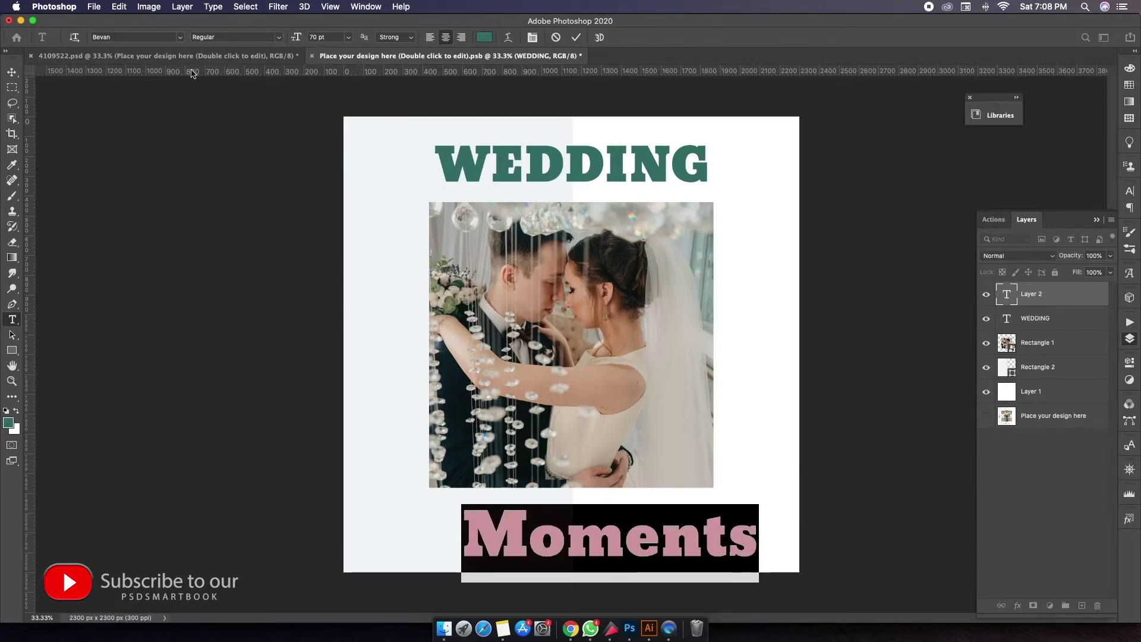
pyautogui.click(178, 38)
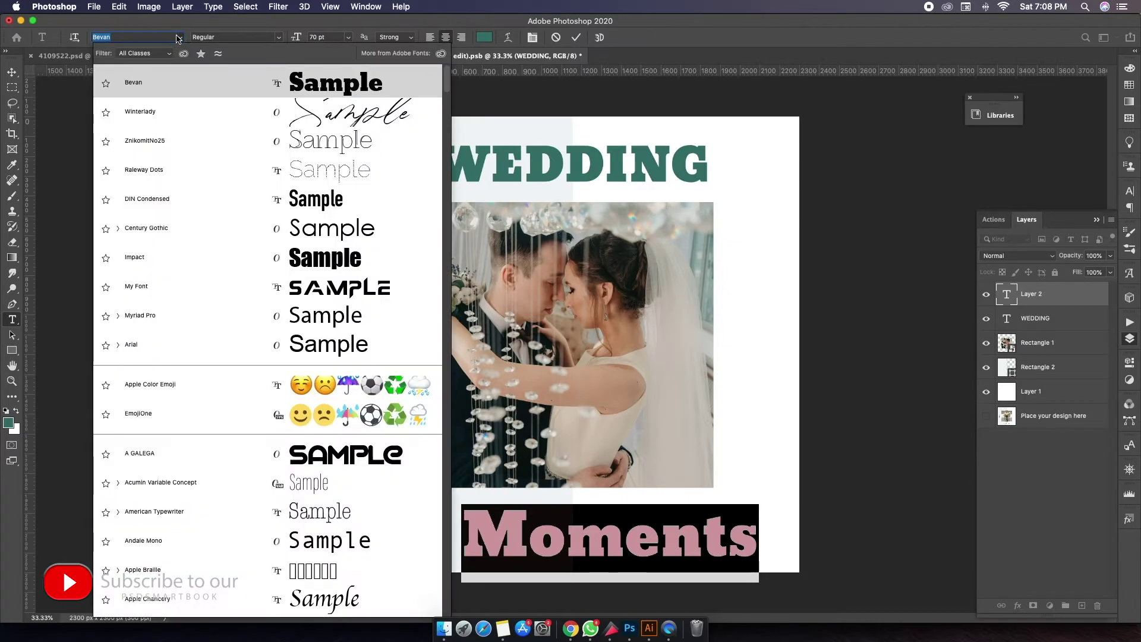
pyautogui.click(345, 113)
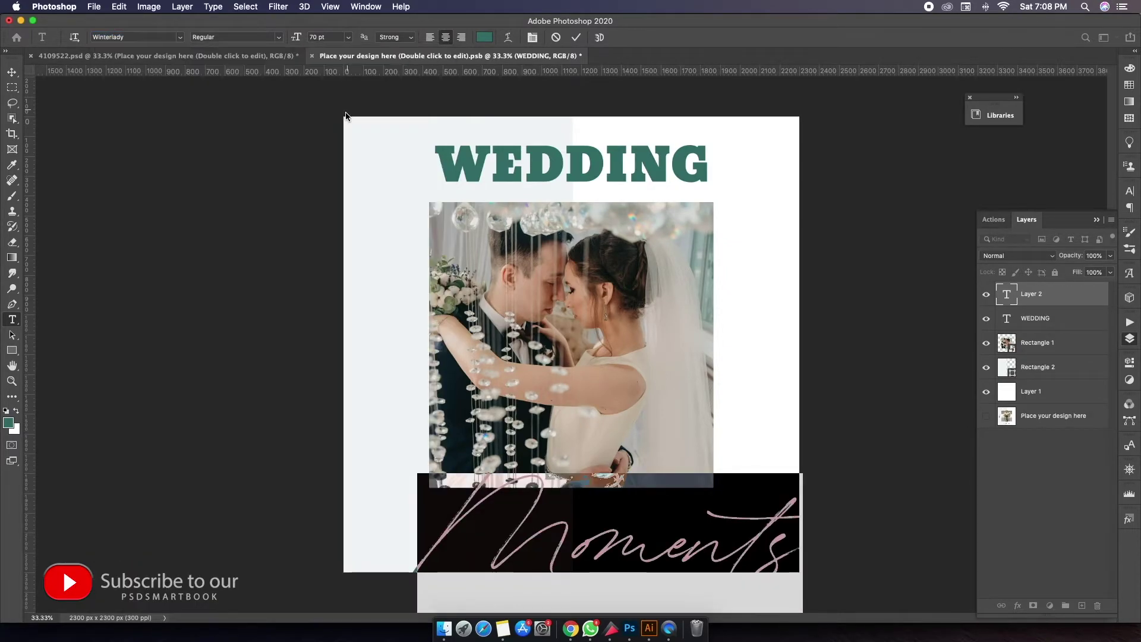
pyautogui.click(576, 37)
# Scale the Moments text down to about 49%
pyautogui.hotkey('ctrl', 't')
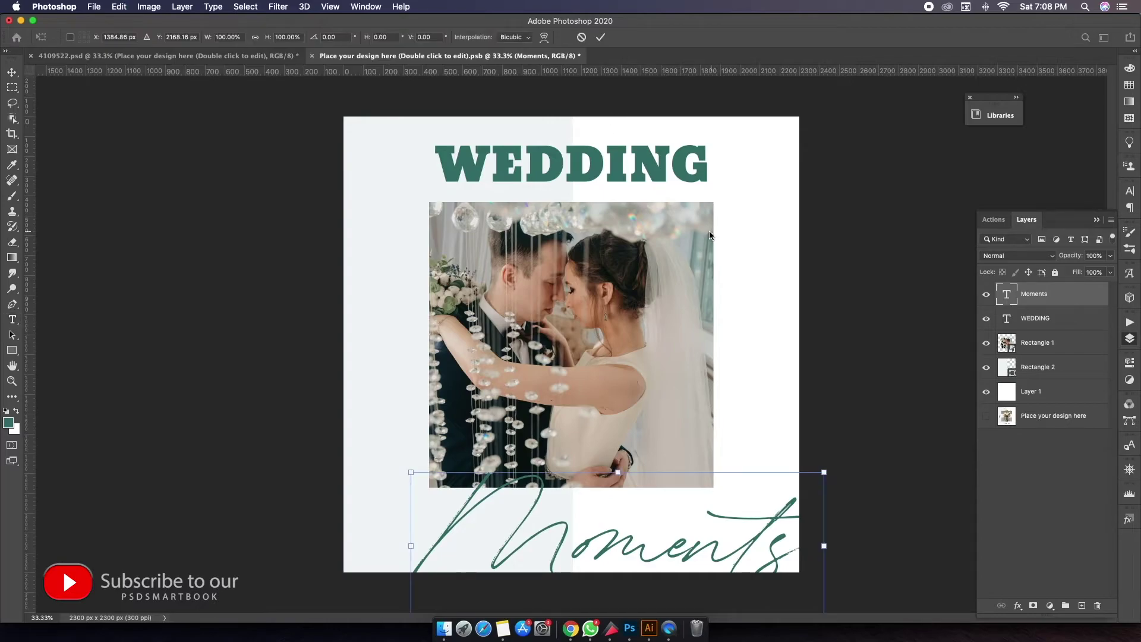
pyautogui.click(824, 472)
pyautogui.moveTo(824, 472); pyautogui.dragTo(719, 509)
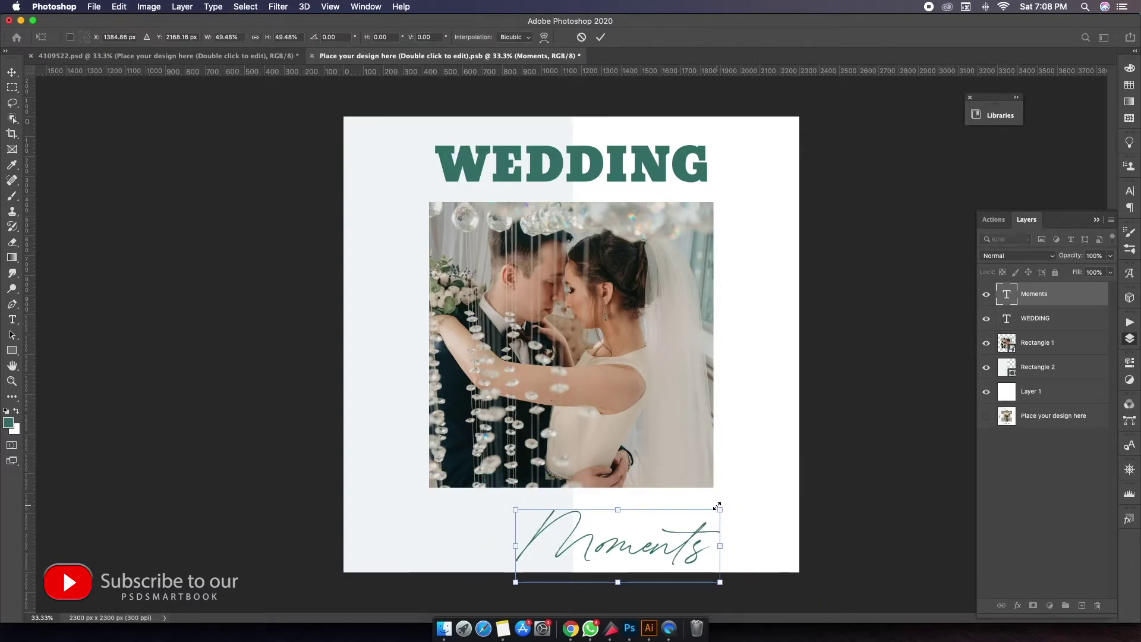
pyautogui.press('Return')
# Move Moments onto the WEDDING heading and scale it to about 75%
pyautogui.press('v')
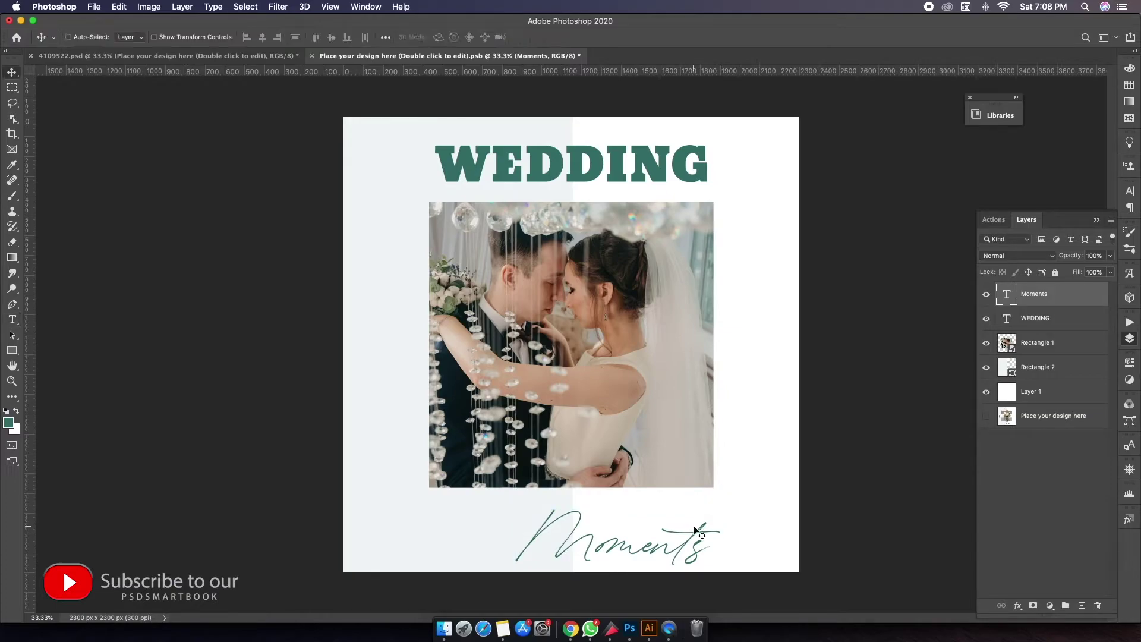
pyautogui.moveTo(689, 523)
pyautogui.mouseDown()
pyautogui.moveTo(696, 432)
pyautogui.moveTo(674, 161)
pyautogui.mouseUp()
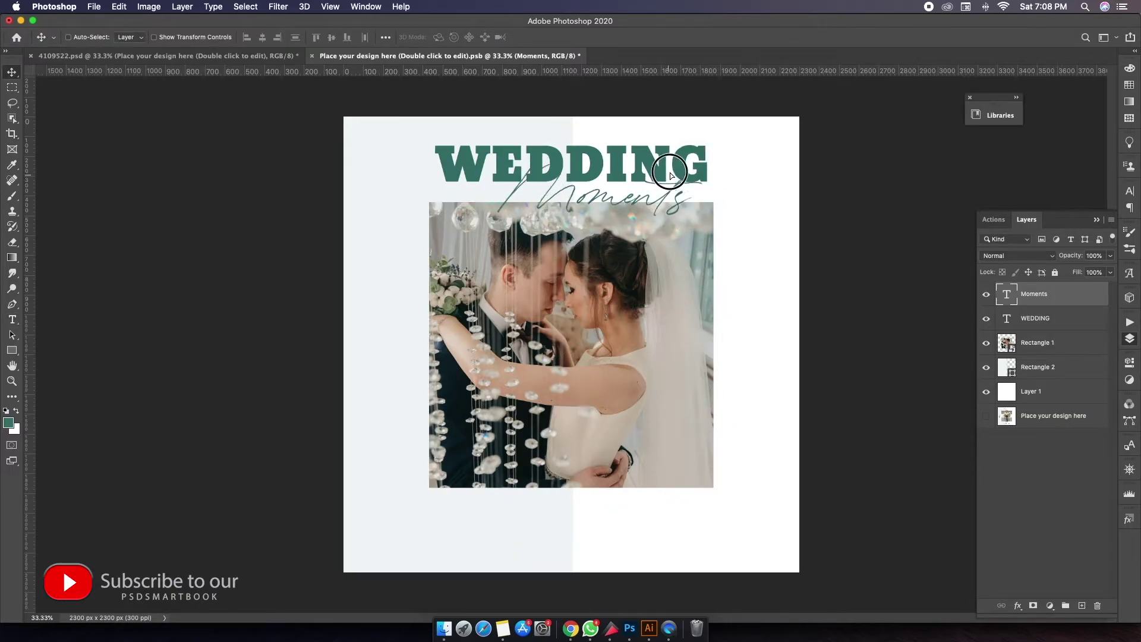
pyautogui.hotkey('ctrl', 't')
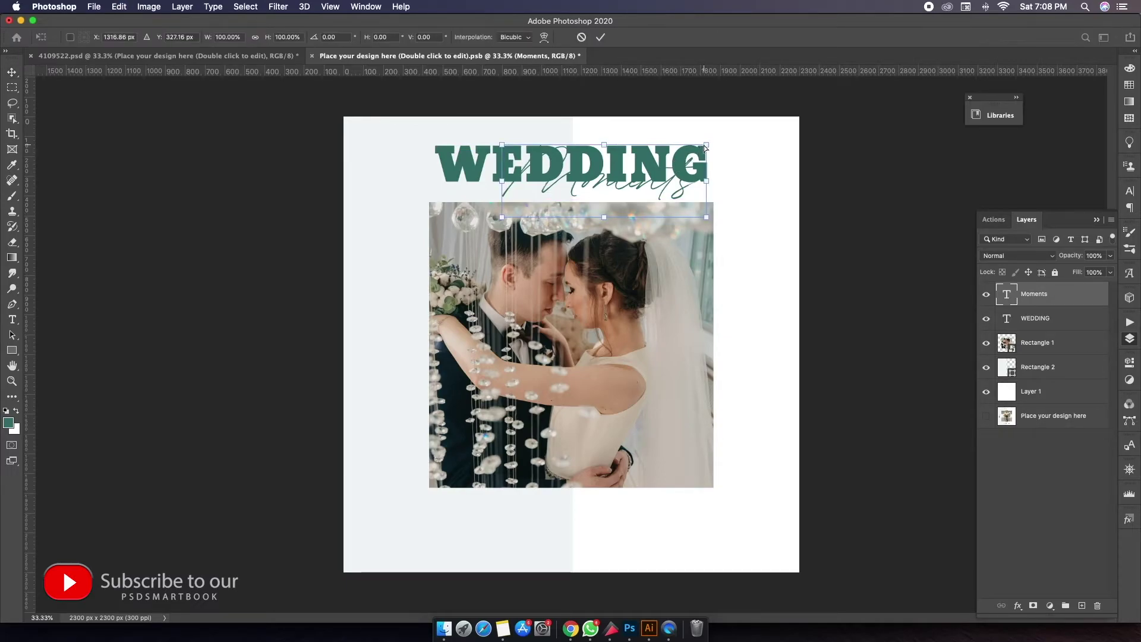
pyautogui.moveTo(705, 145); pyautogui.dragTo(682, 161)
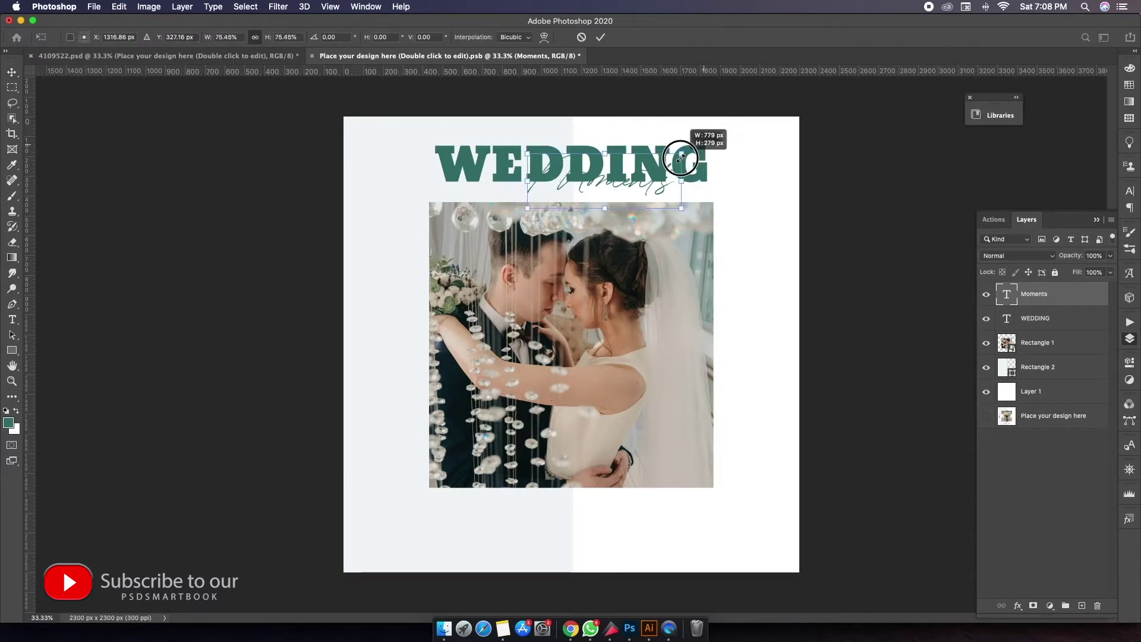
pyautogui.press('Return')
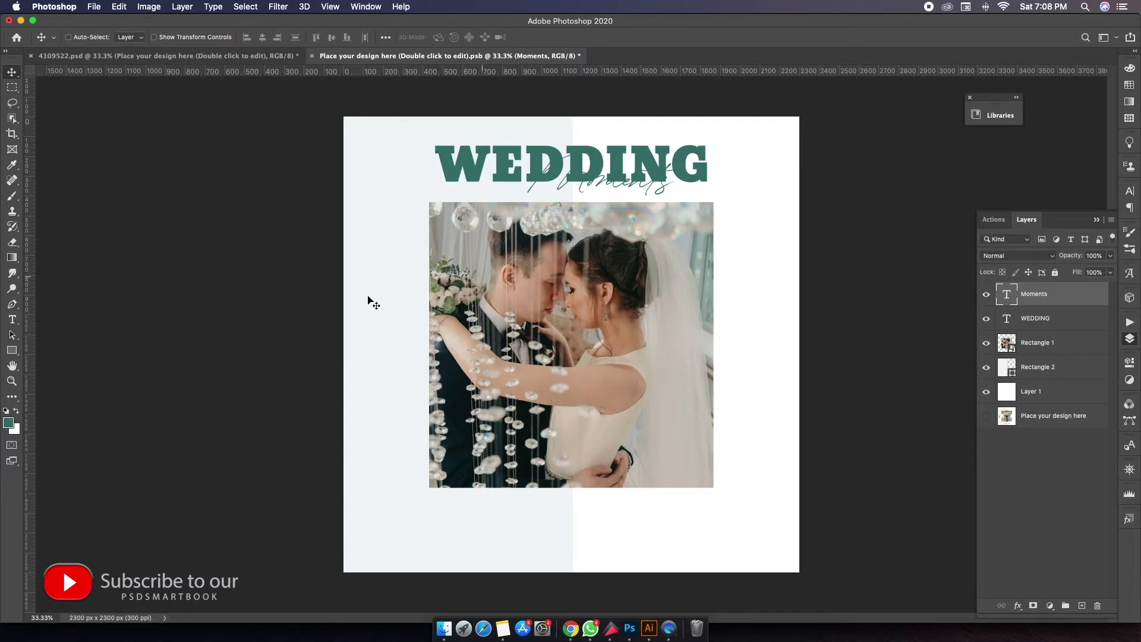
# Recolour the Moments text dark red
pyautogui.click(9, 423)
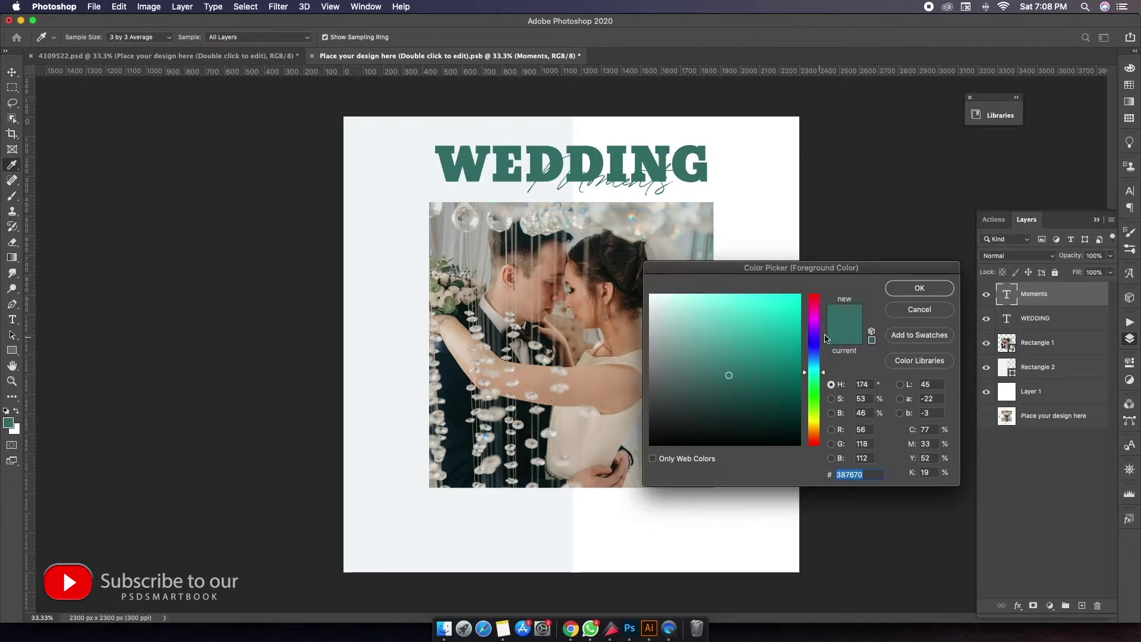
pyautogui.click(815, 294)
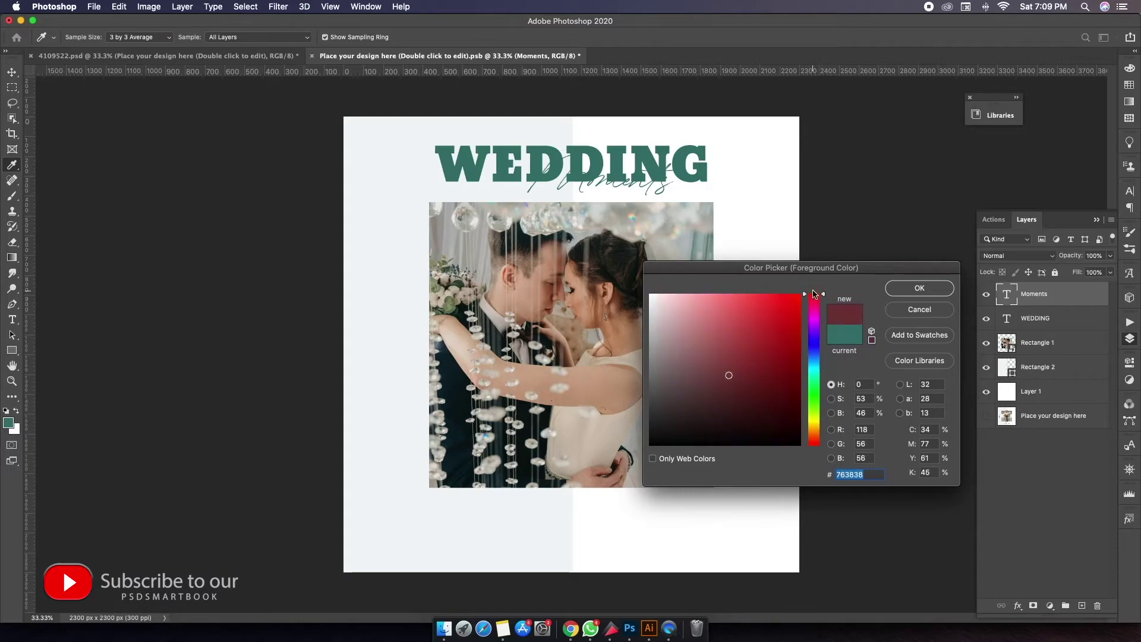
pyautogui.click(902, 292)
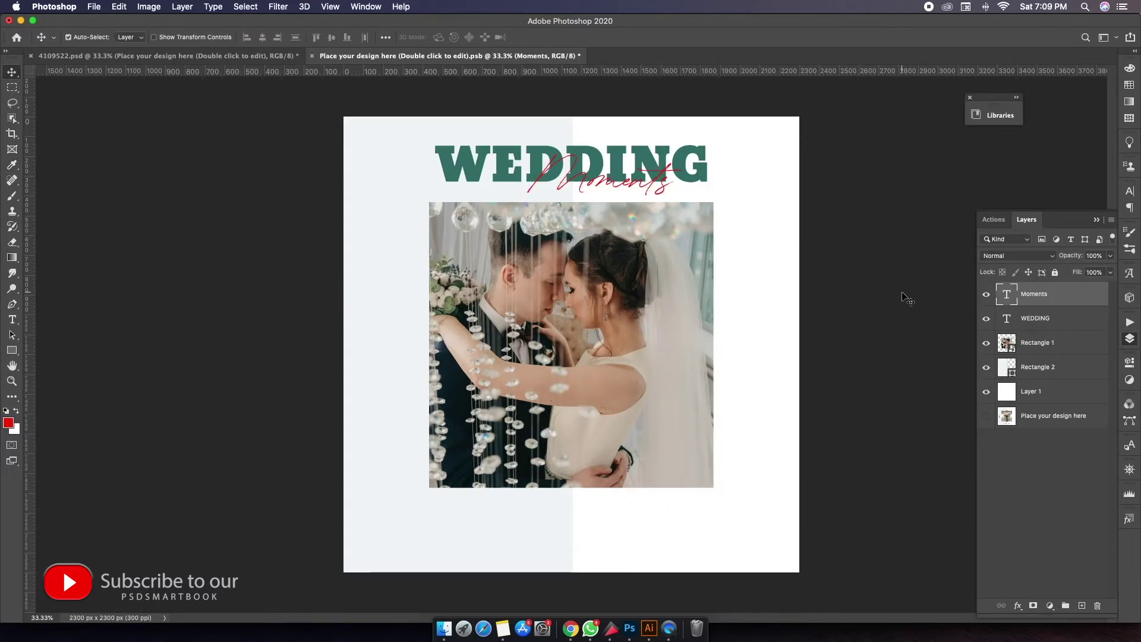
pyautogui.hotkey('ctrl', '+')
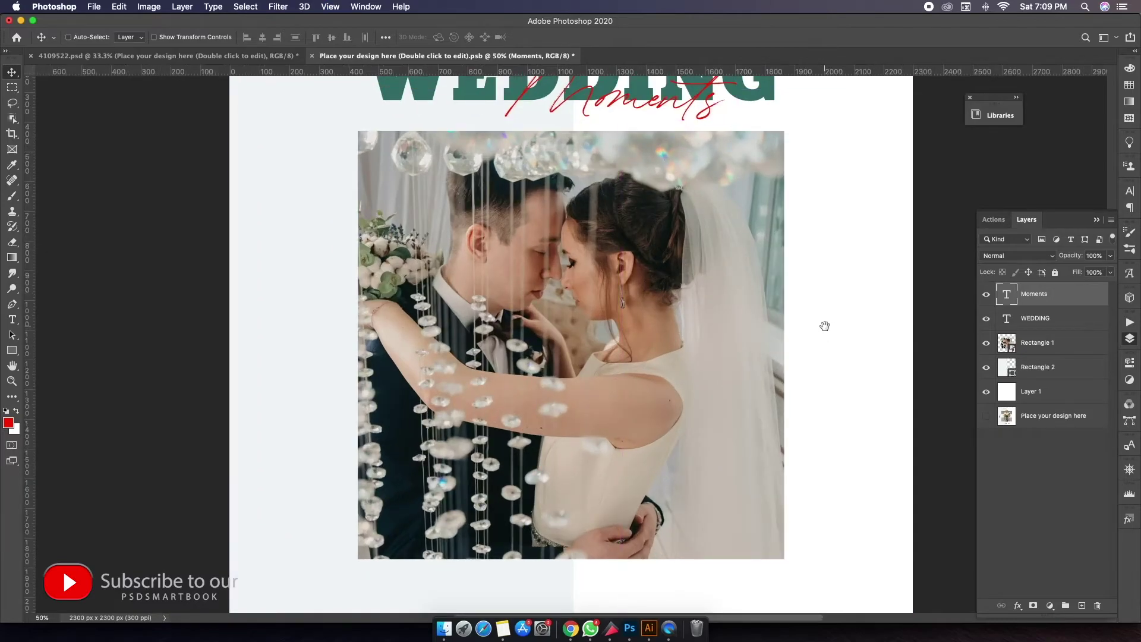
# Select the WEDDING layer and nudge the heading up slightly above red Moments
pyautogui.scroll(3, 824, 324)
pyautogui.rightClick(657, 172)
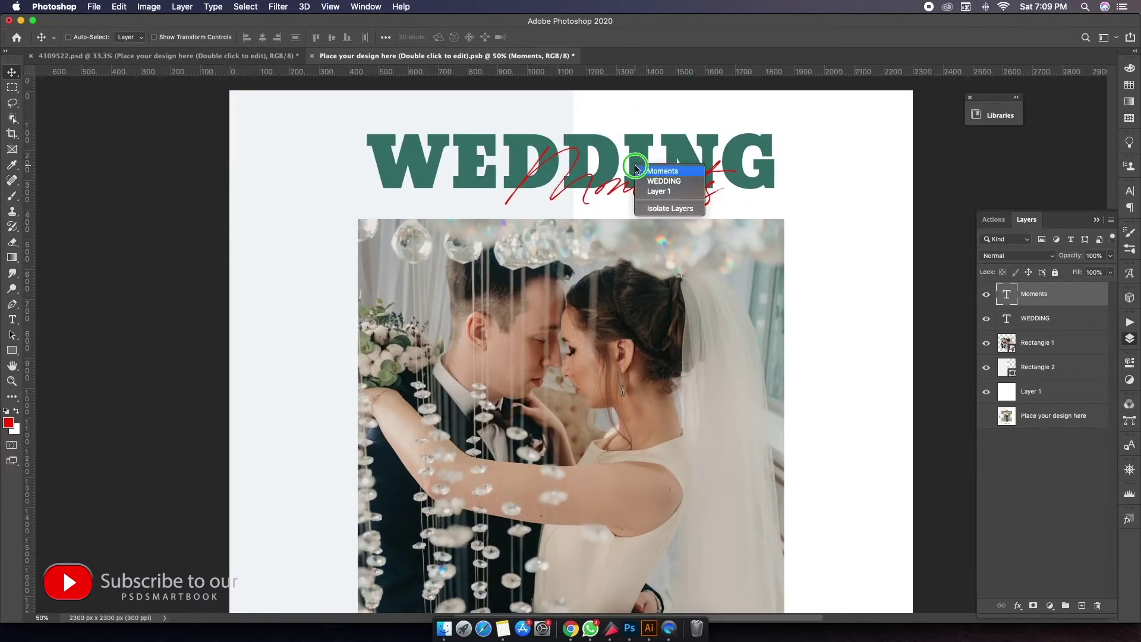
pyautogui.rightClick(661, 175)
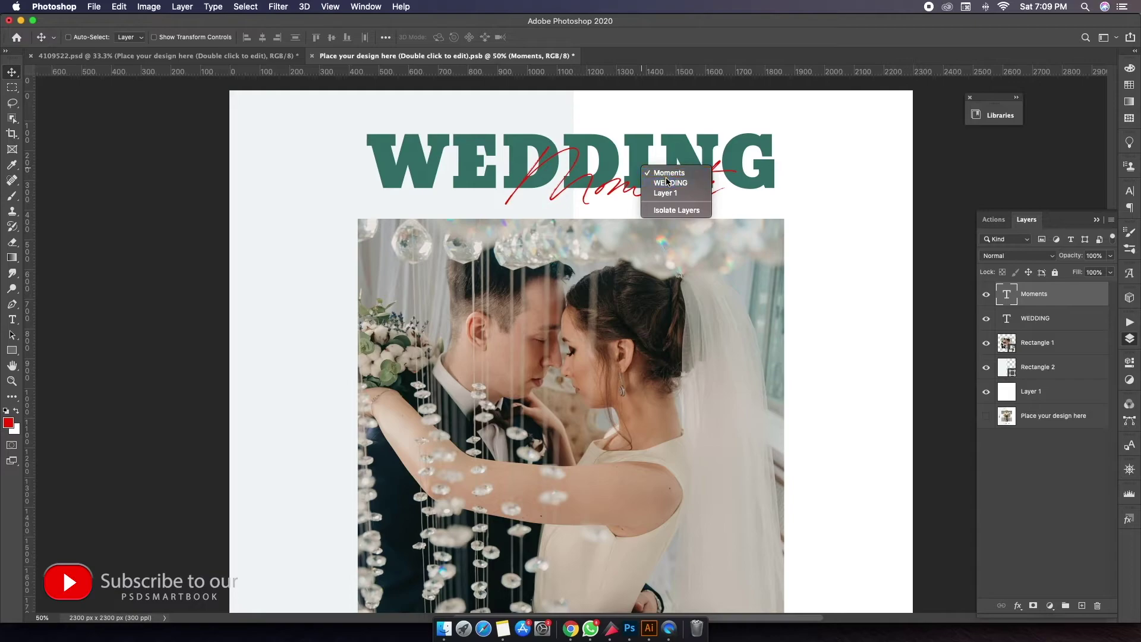
pyautogui.click(670, 183)
pyautogui.moveTo(660, 173); pyautogui.dragTo(660, 162)
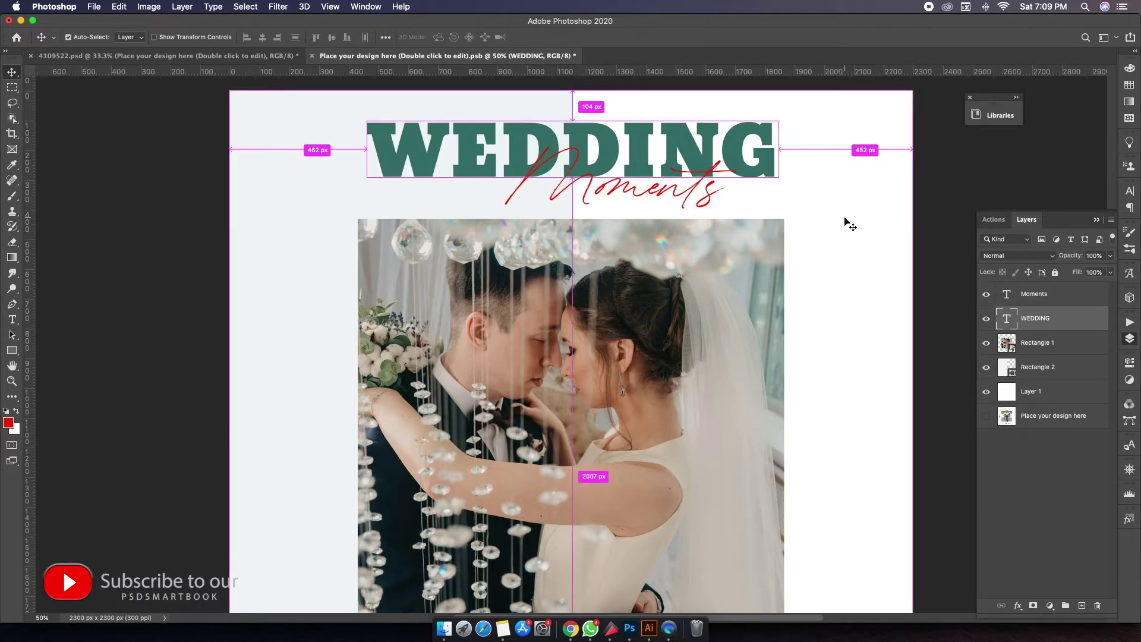
pyautogui.press('super+minus')
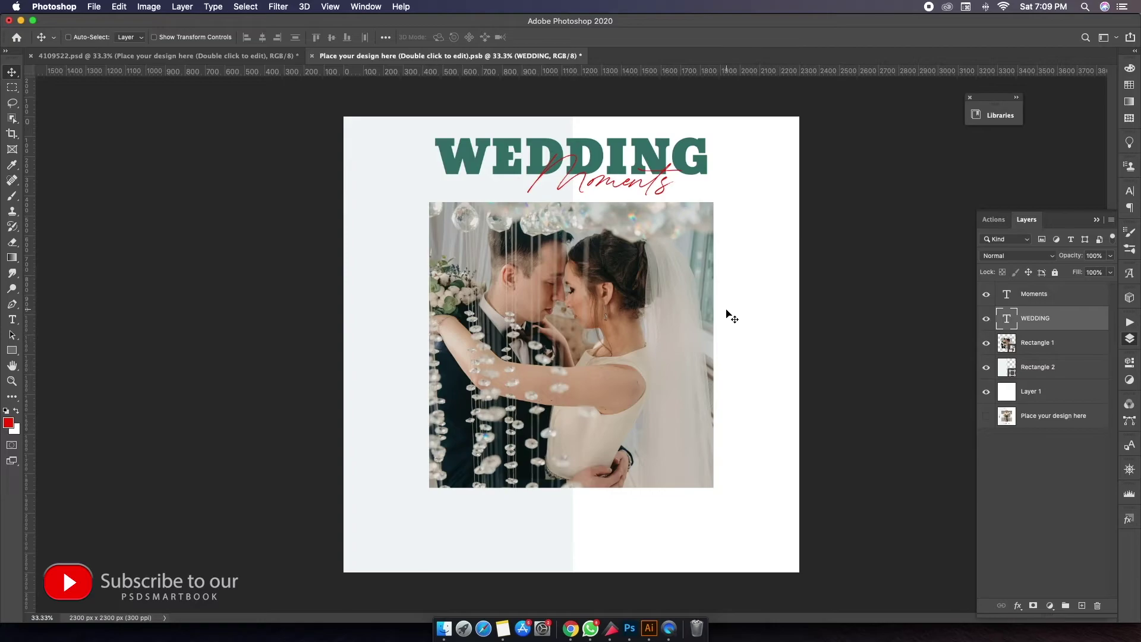
# Add the couple's names in ZnikomitNo25 at 17 pt below the photo's right side
pyautogui.press('t')
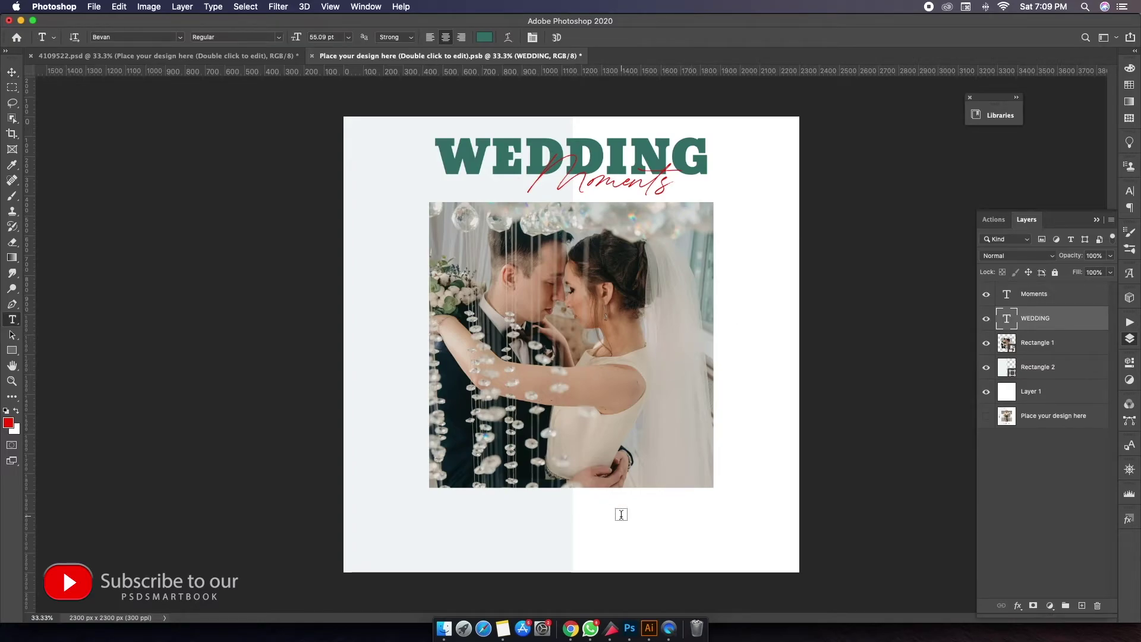
pyautogui.click(625, 520)
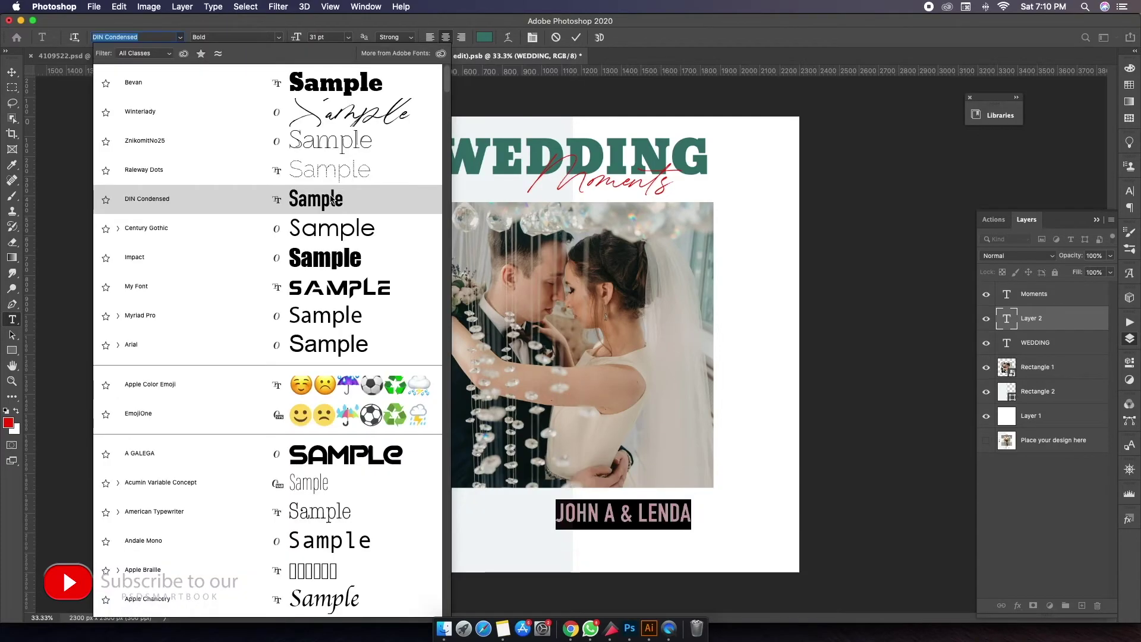
pyautogui.click(307, 149)
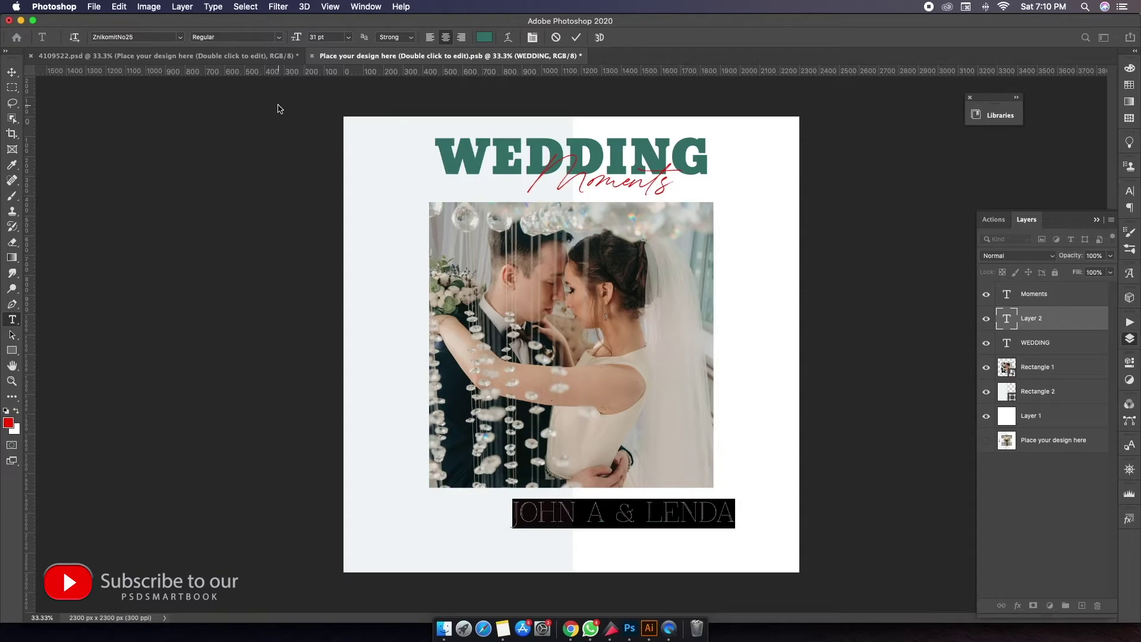
pyautogui.moveTo(296, 45); pyautogui.dragTo(289, 39)
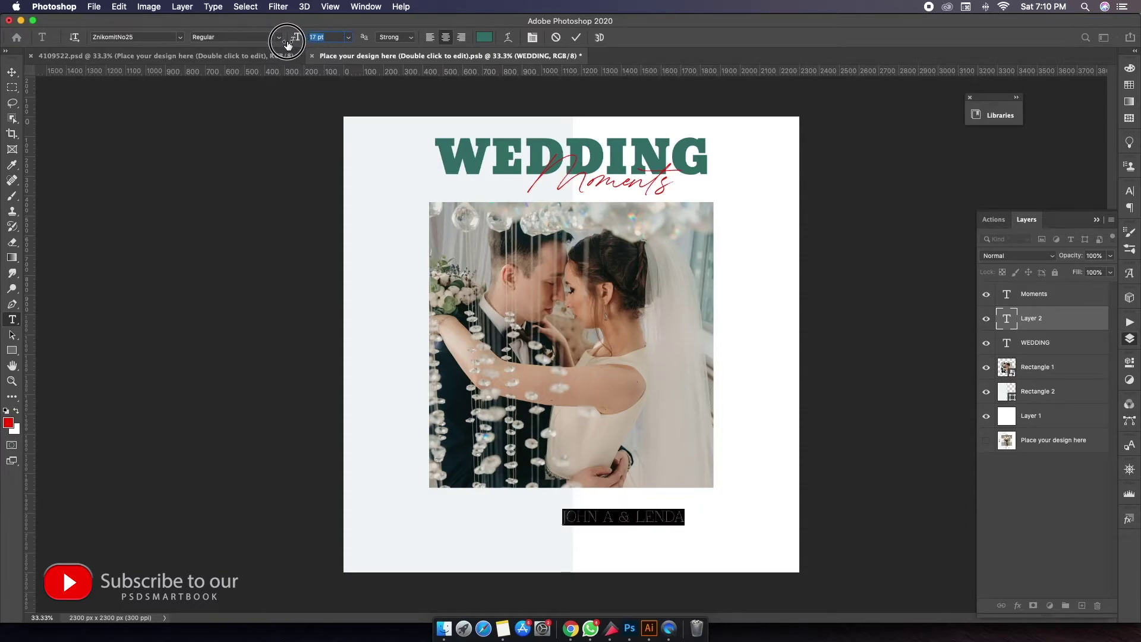
pyautogui.click(577, 38)
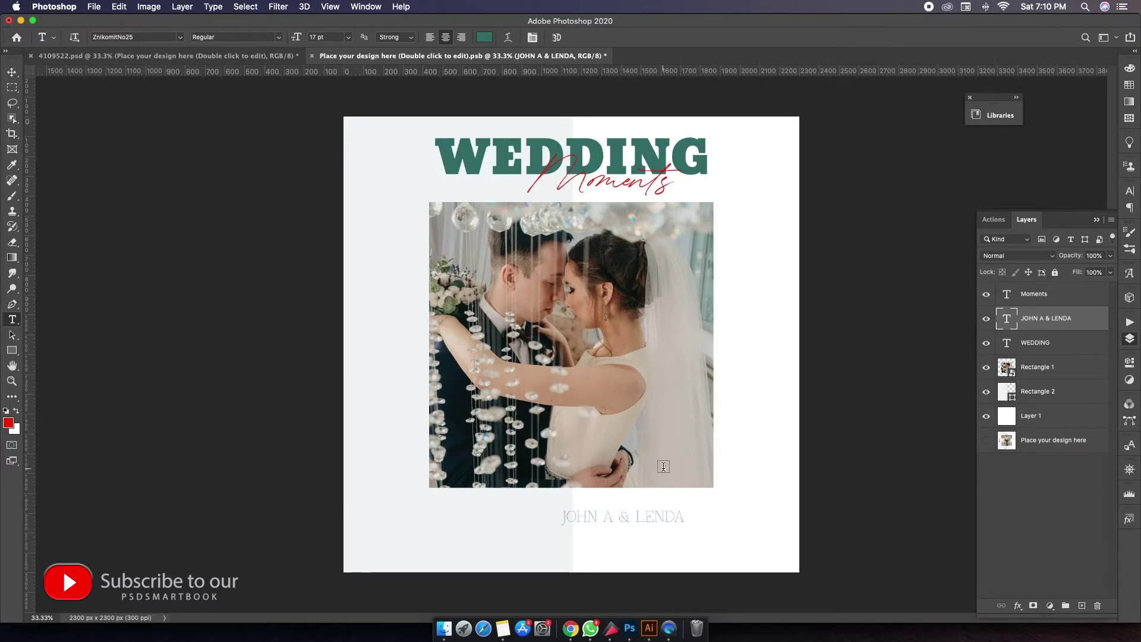
pyautogui.press('v')
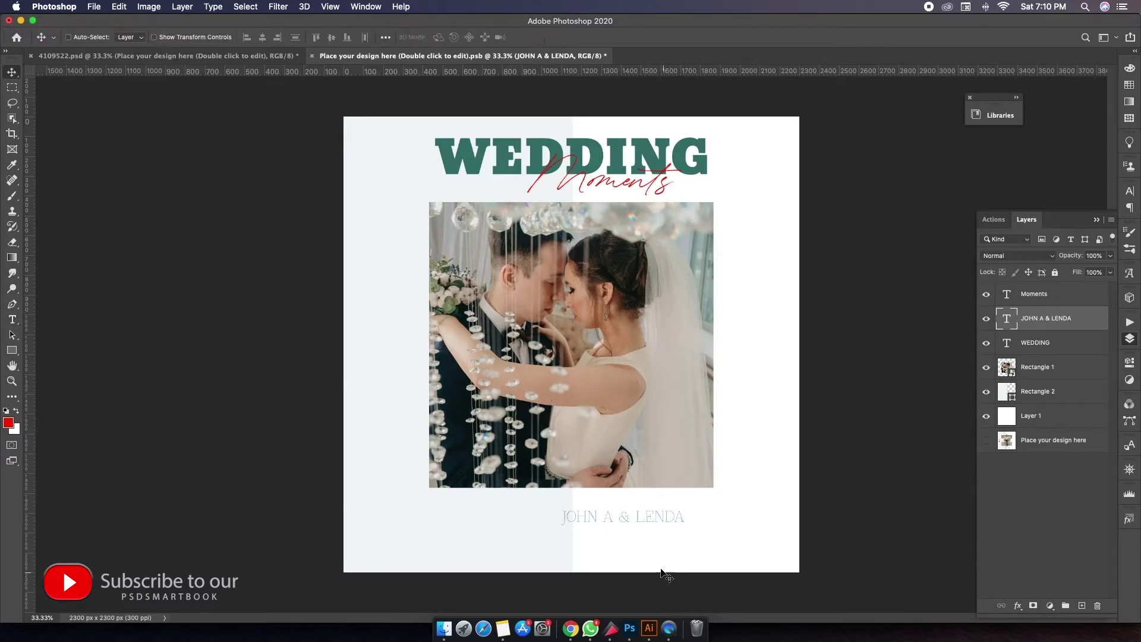
pyautogui.moveTo(649, 521); pyautogui.dragTo(670, 507)
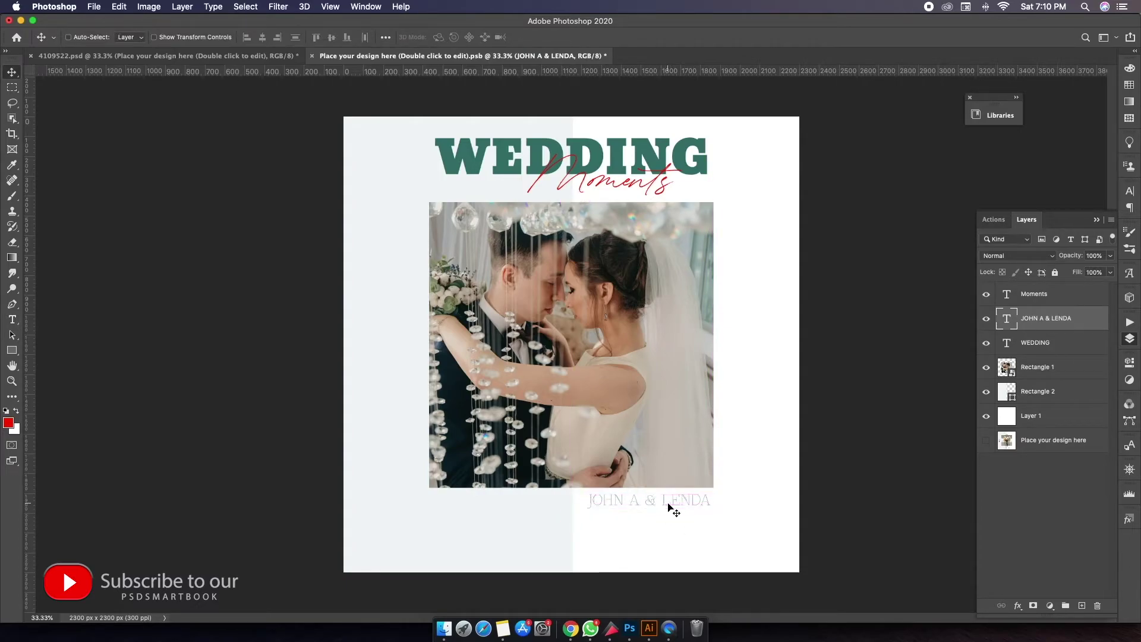
# Zoom in on the names and photo, then dismiss the clipboard export error
pyautogui.press('z')
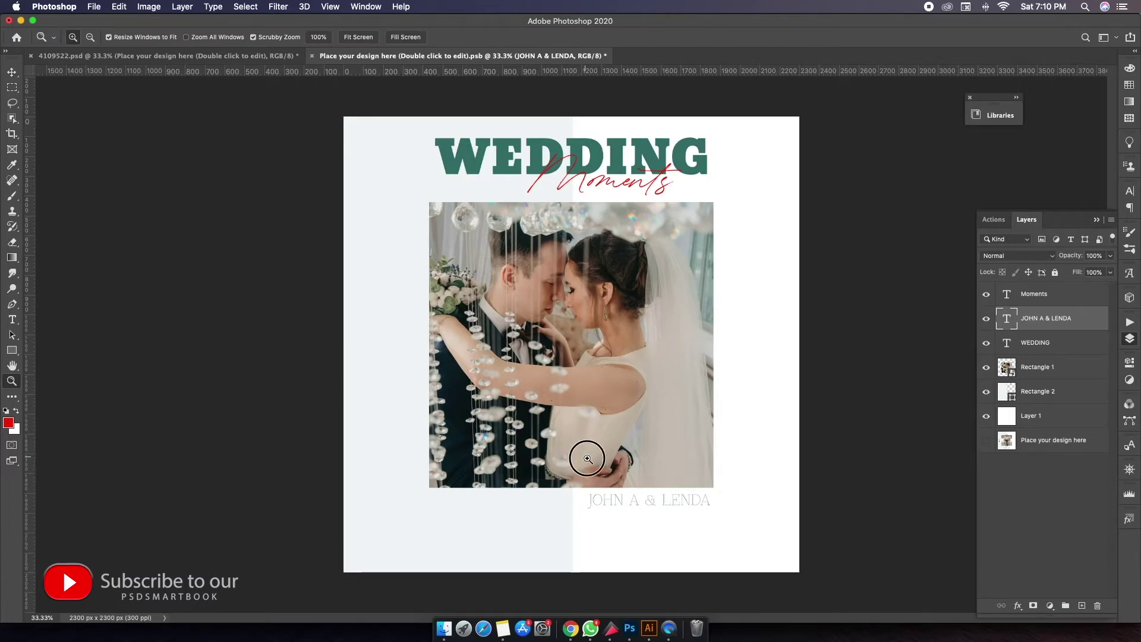
pyautogui.moveTo(609, 469); pyautogui.dragTo(605, 453)
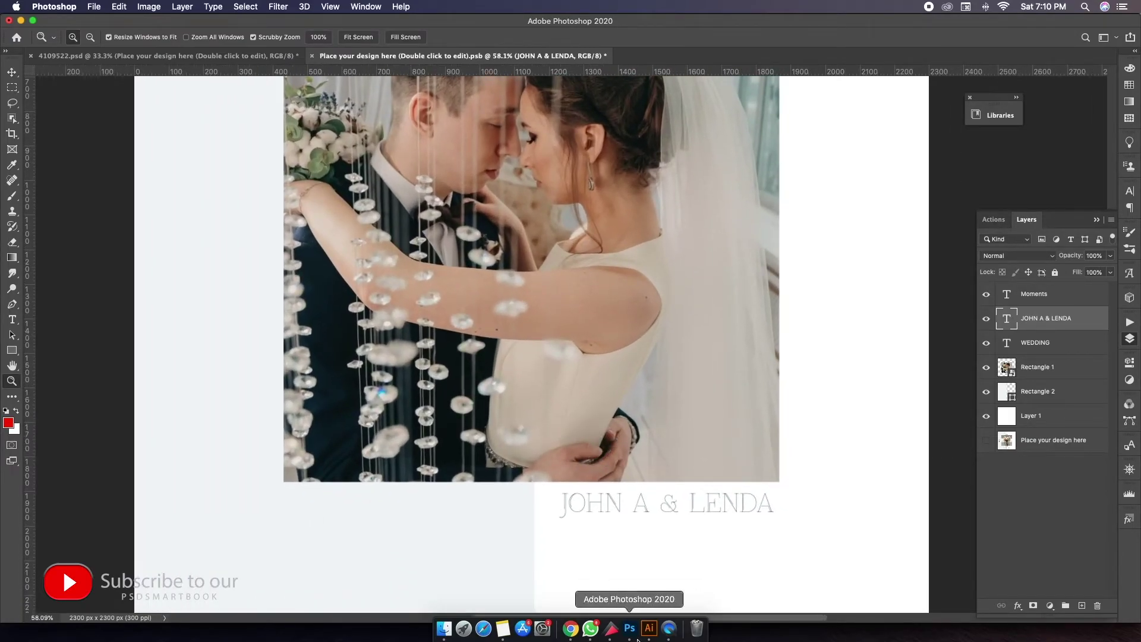
pyautogui.click(570, 628)
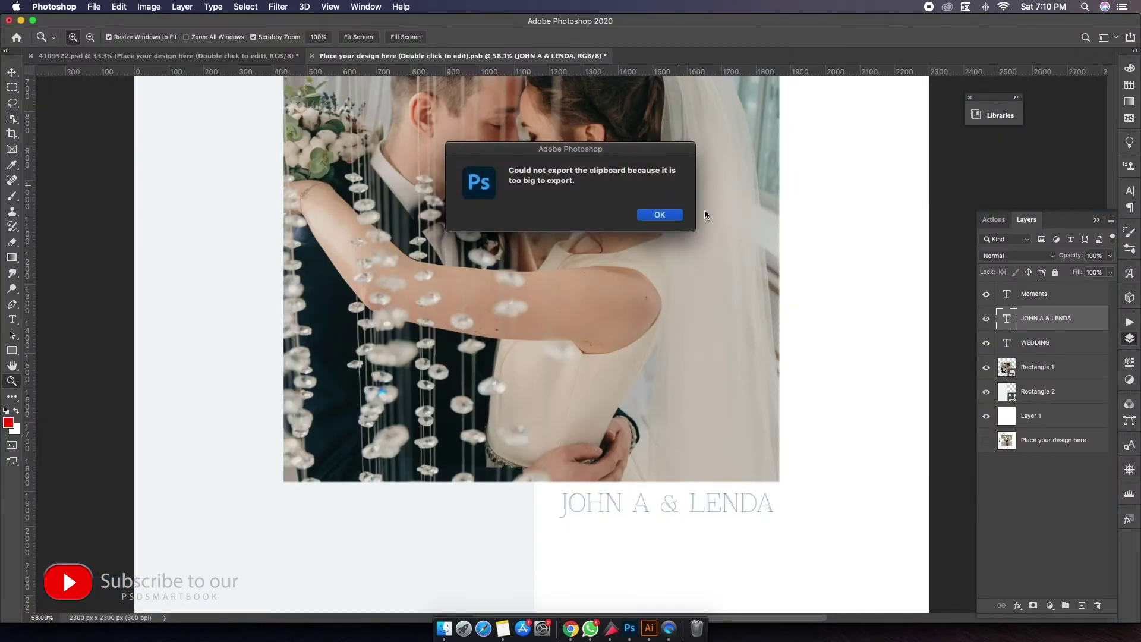
pyautogui.click(662, 215)
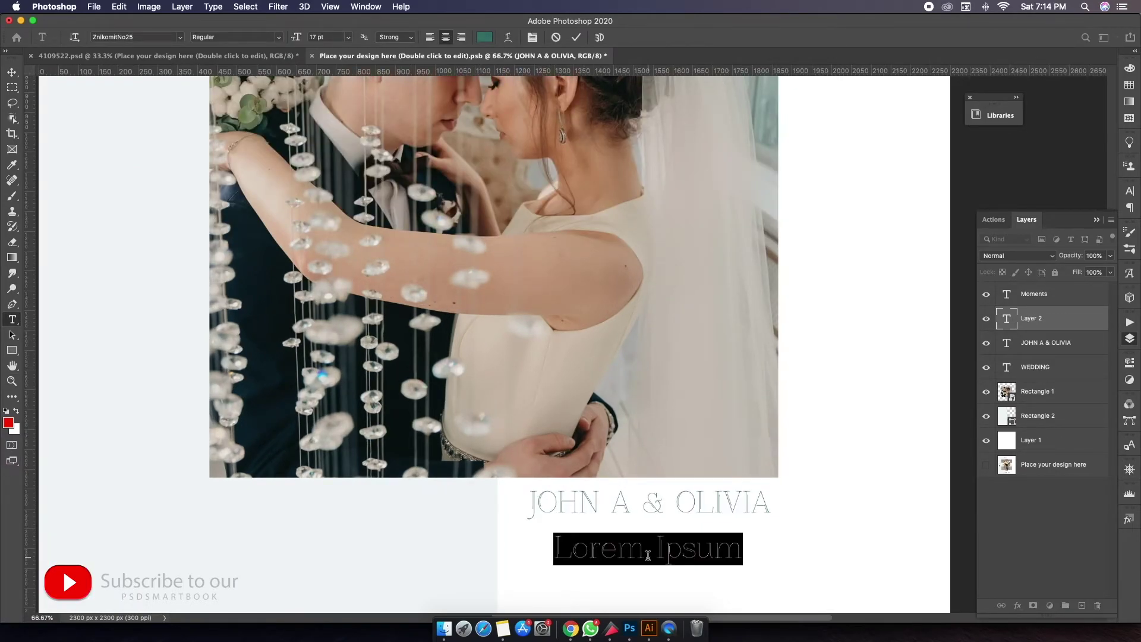
# Type the date '20th june2020' below the names, correcting typos along the way
pyautogui.write('2')
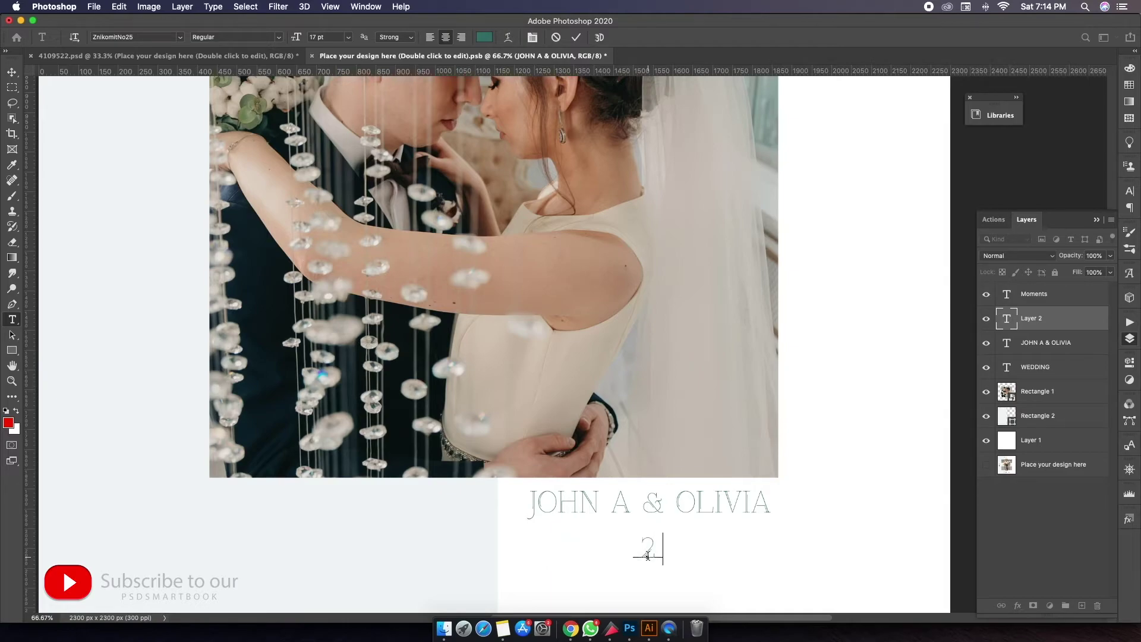
pyautogui.write('0')
pyautogui.write('t')
pyautogui.write('h')
pyautogui.press('BackSpace')
pyautogui.write('h')
pyautogui.press('BackSpace')
pyautogui.write('A')
pyautogui.write('gu')
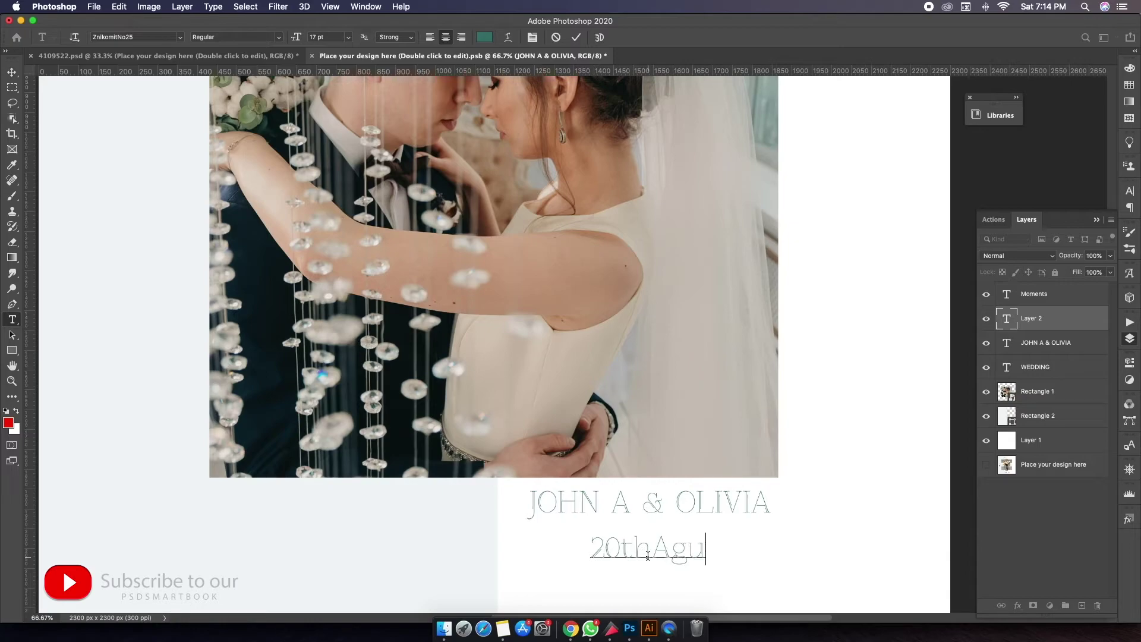
pyautogui.write('st')
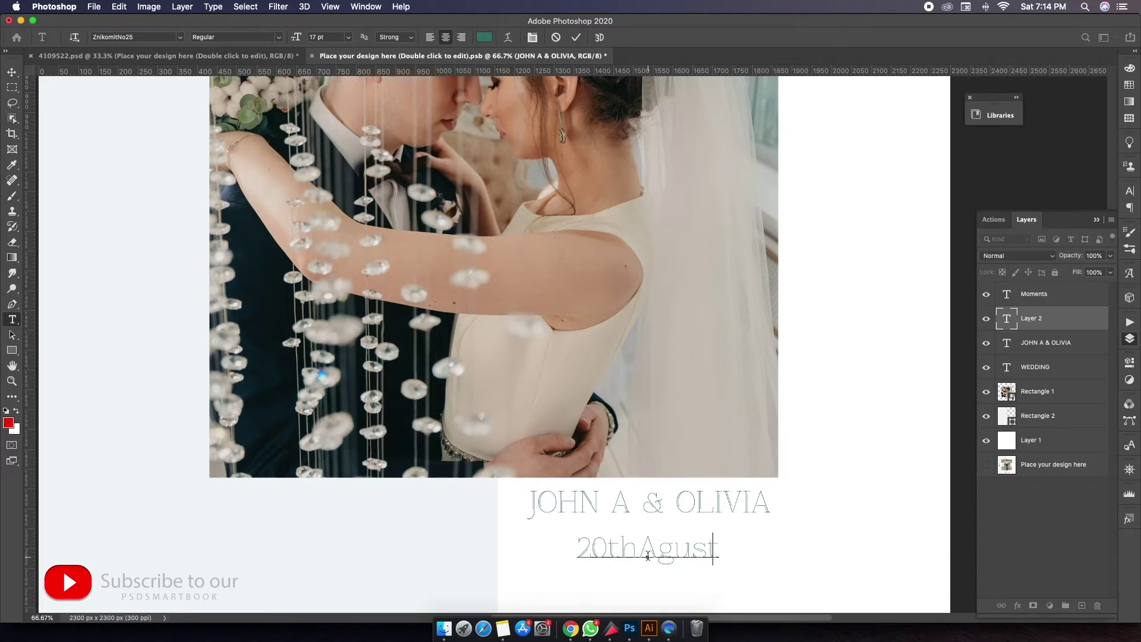
pyautogui.press('BackSpace')
pyautogui.press('BackSpace')
pyautogui.press('BackSpace')
pyautogui.press('BackSpace')
pyautogui.press('BackSpace')
pyautogui.press('BackSpace')
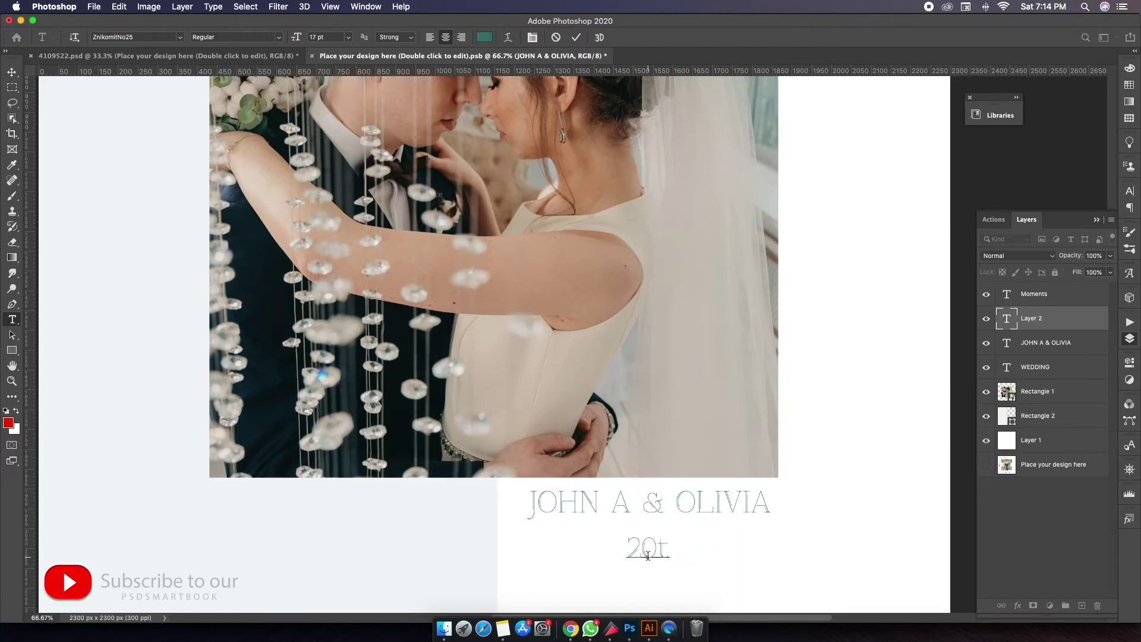
pyautogui.write('h')
pyautogui.write(' ju')
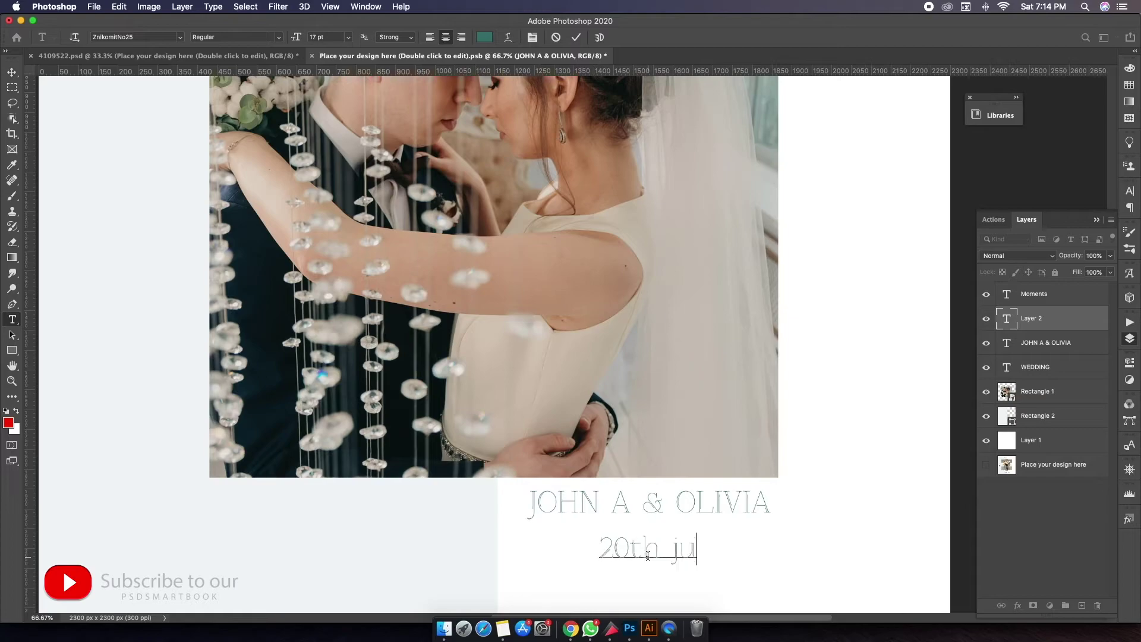
pyautogui.write('ne')
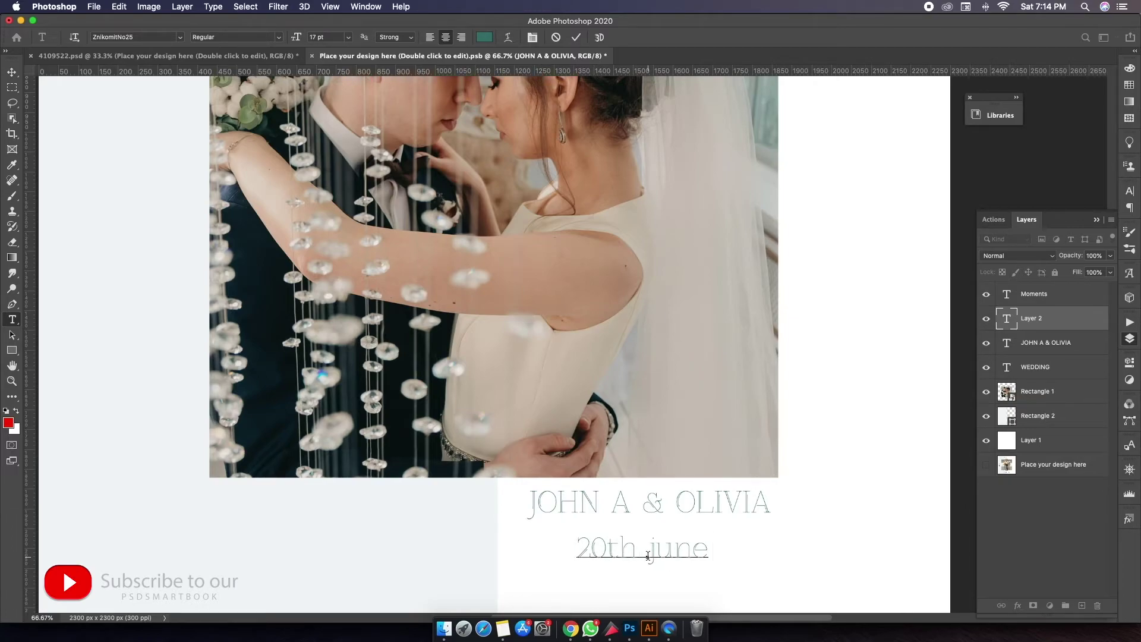
pyautogui.press('BackSpace')
pyautogui.write('2020')
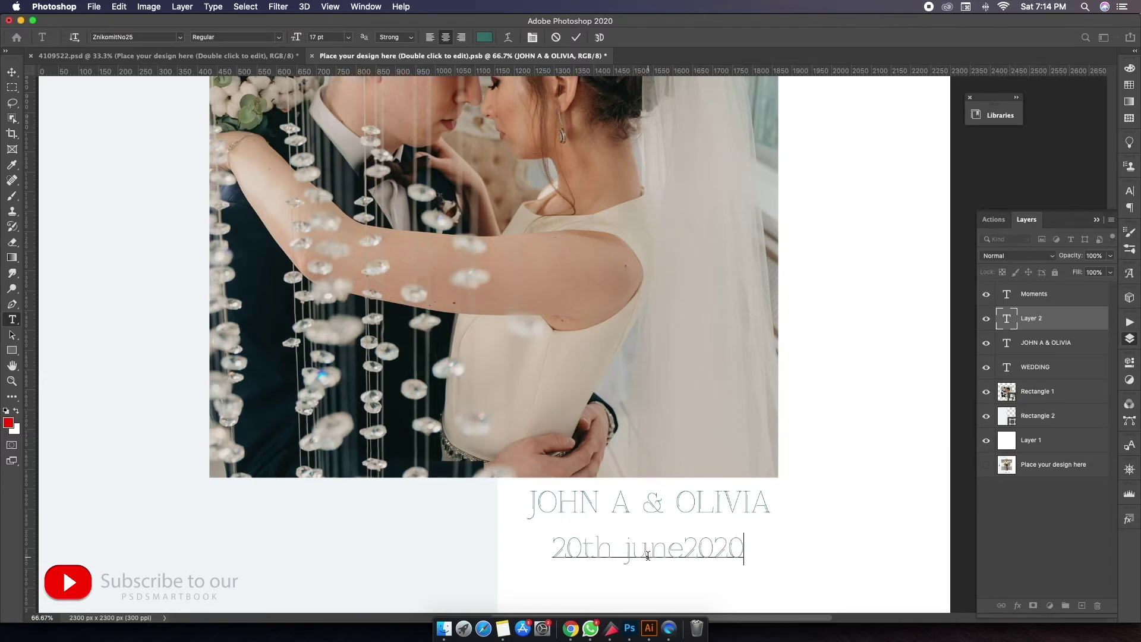
# Capitalise June and restore 'June2020' after an accidental deletion
pyautogui.moveTo(633, 553); pyautogui.dragTo(623, 554)
pyautogui.write('J')
pyautogui.click(622, 550)
pyautogui.hotkey('shift', 'End')
pyautogui.press('Delete')
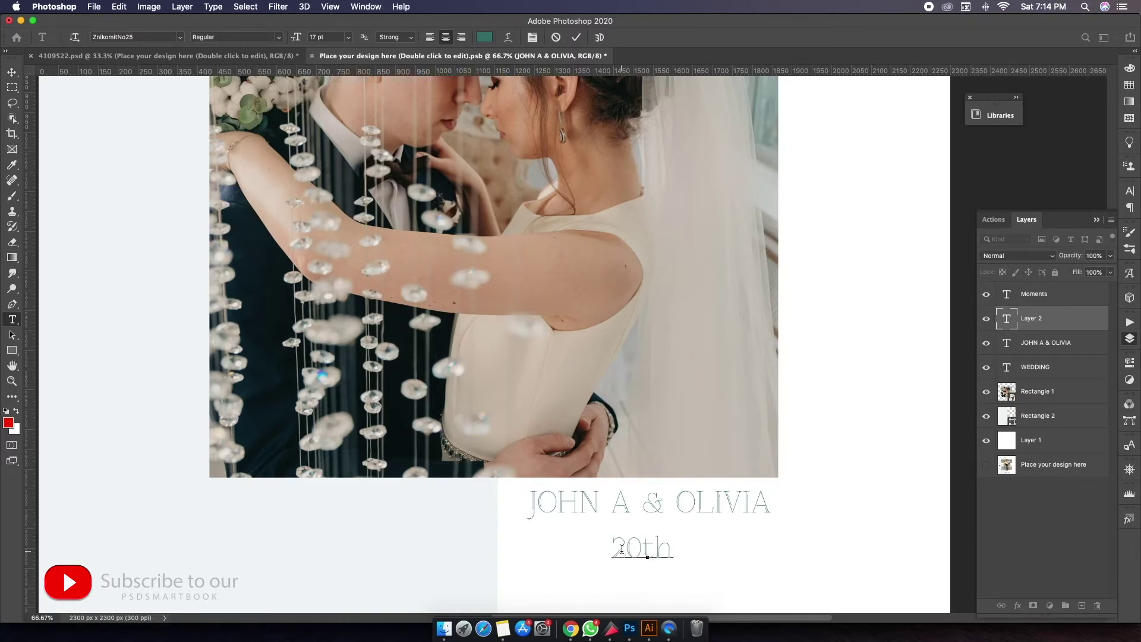
pyautogui.hotkey('ctrl', 'z')
pyautogui.click(623, 550)
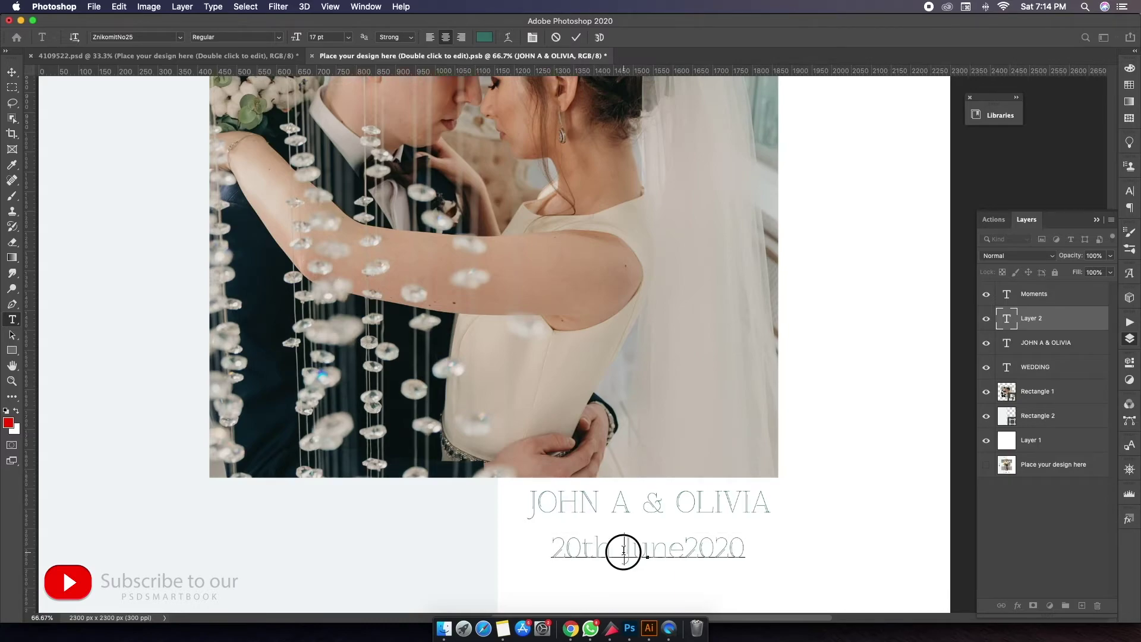
# Remove the space after 20th and make 'th' superscript
pyautogui.scroll(-5, 623, 550)
pyautogui.press('BackSpace')
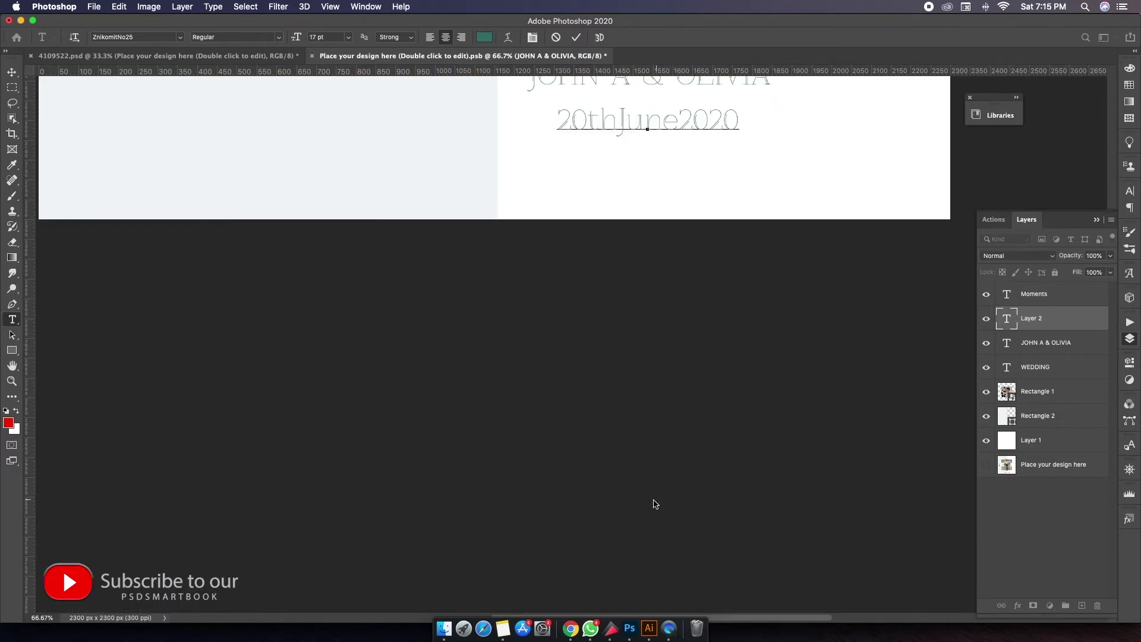
pyautogui.scroll(3, 654, 501)
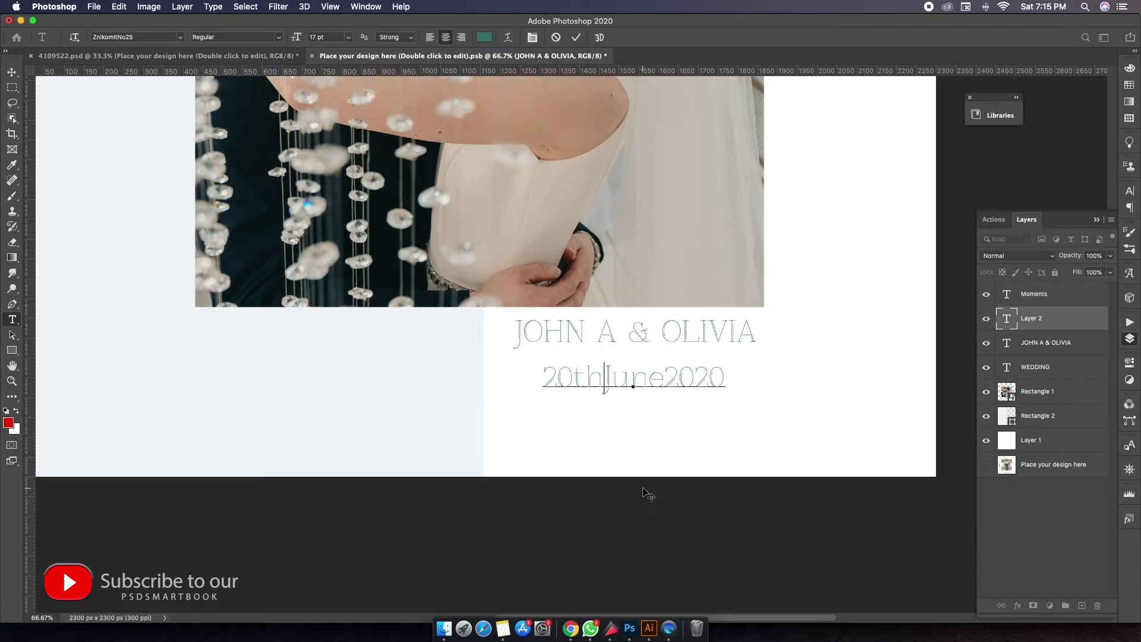
pyautogui.moveTo(605, 376); pyautogui.dragTo(577, 377)
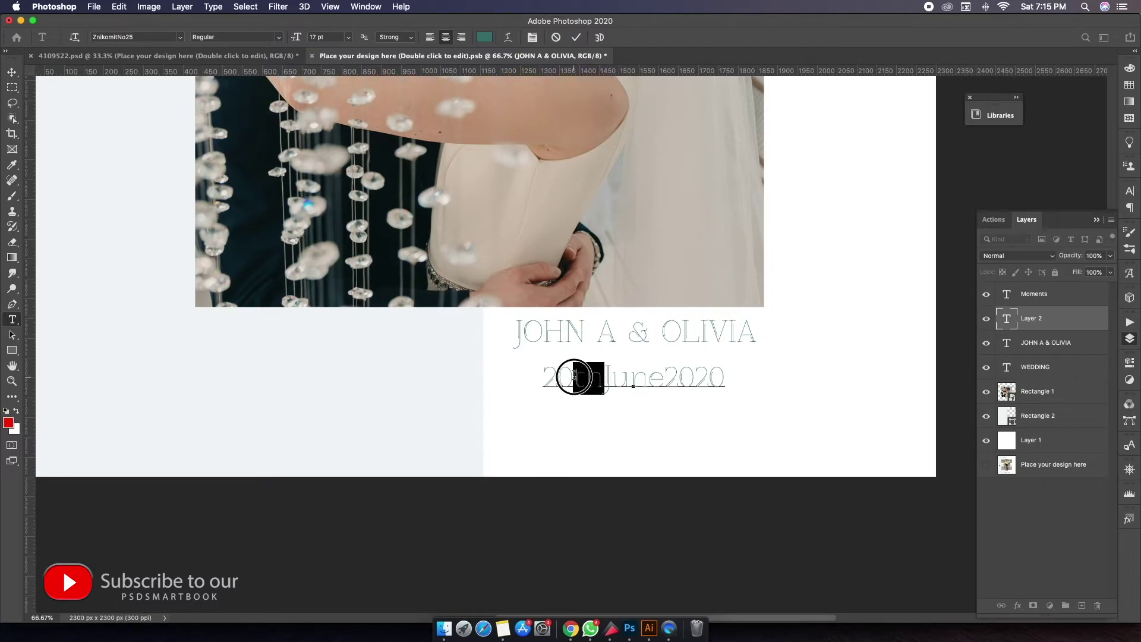
pyautogui.click(533, 37)
pyautogui.click(1057, 275)
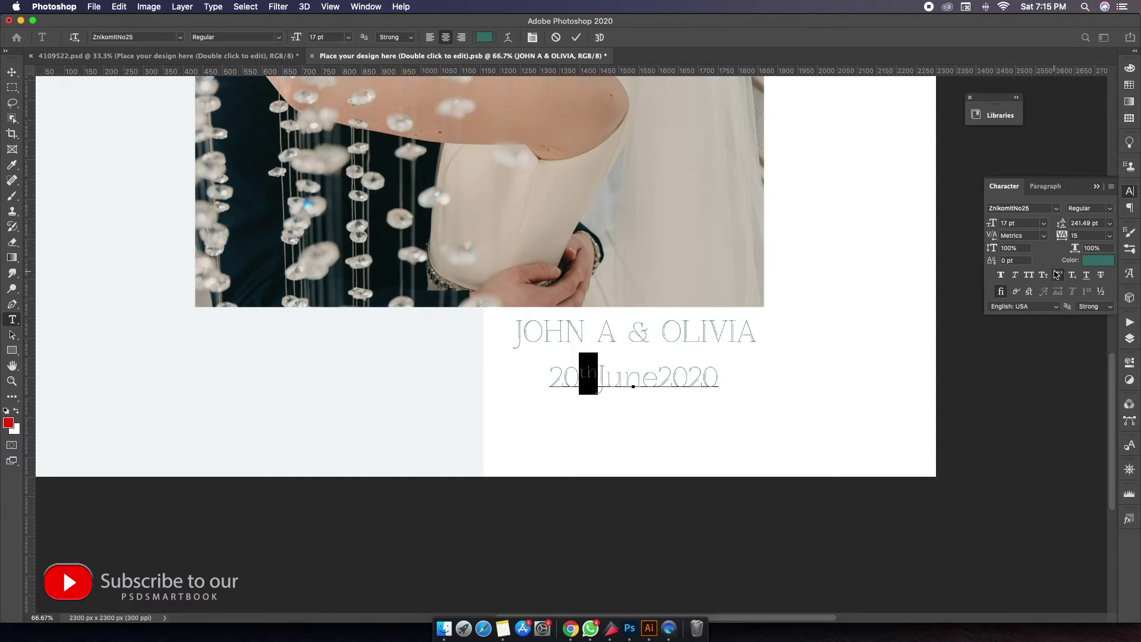
# Set the word June in the Mighty Duck Demo script font
pyautogui.moveTo(597, 382); pyautogui.dragTo(658, 380)
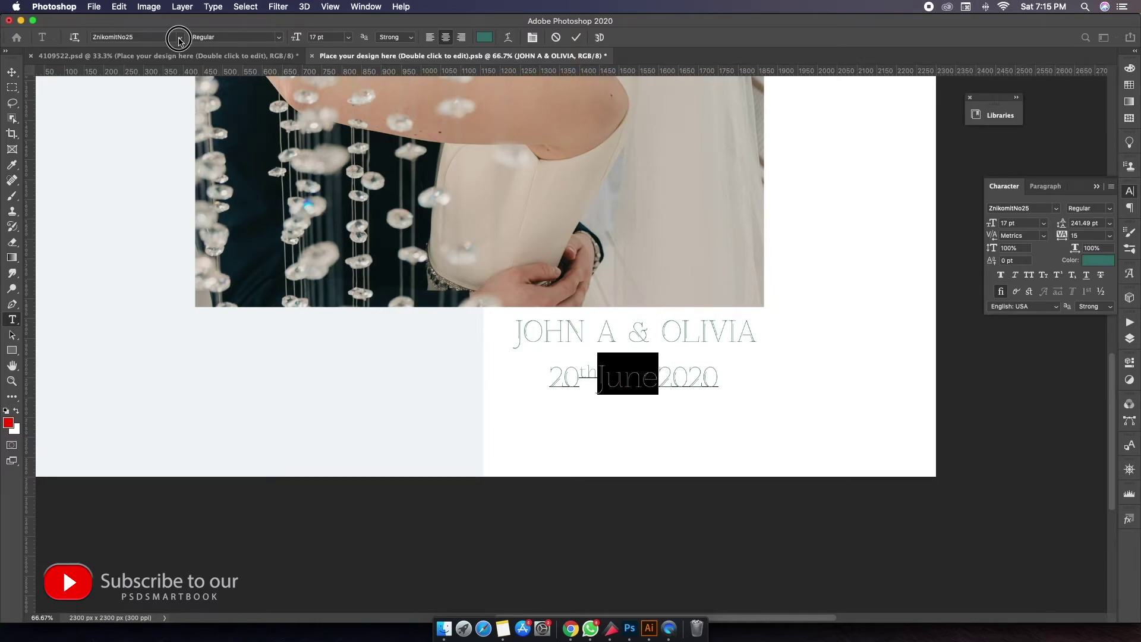
pyautogui.click(179, 39)
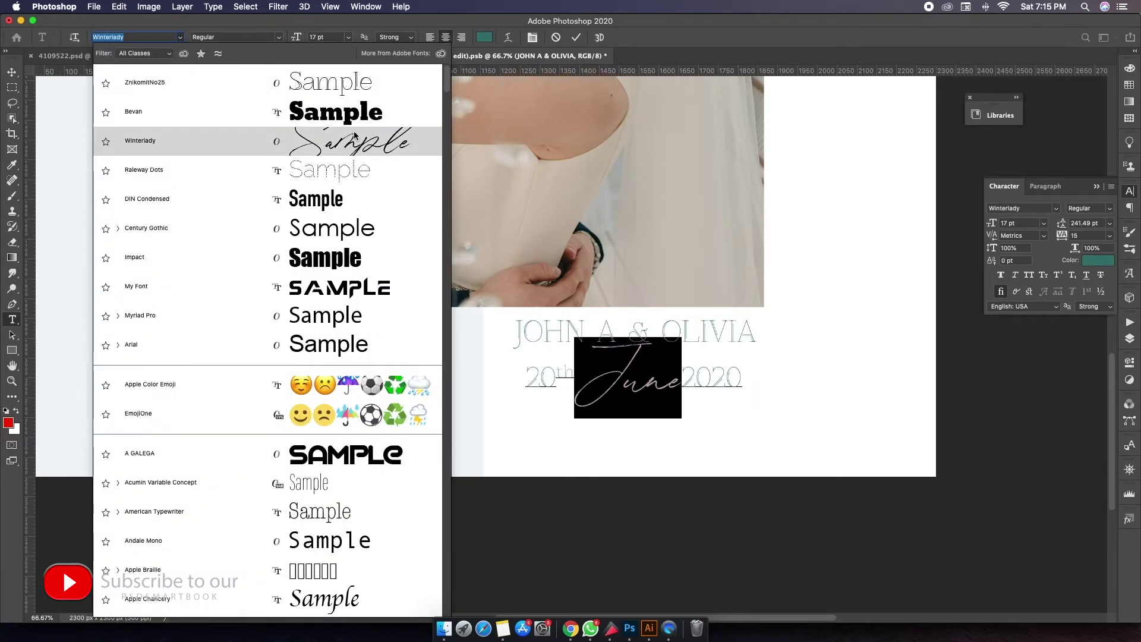
pyautogui.scroll(-3, 364, 212)
pyautogui.scroll(-10, 363, 213)
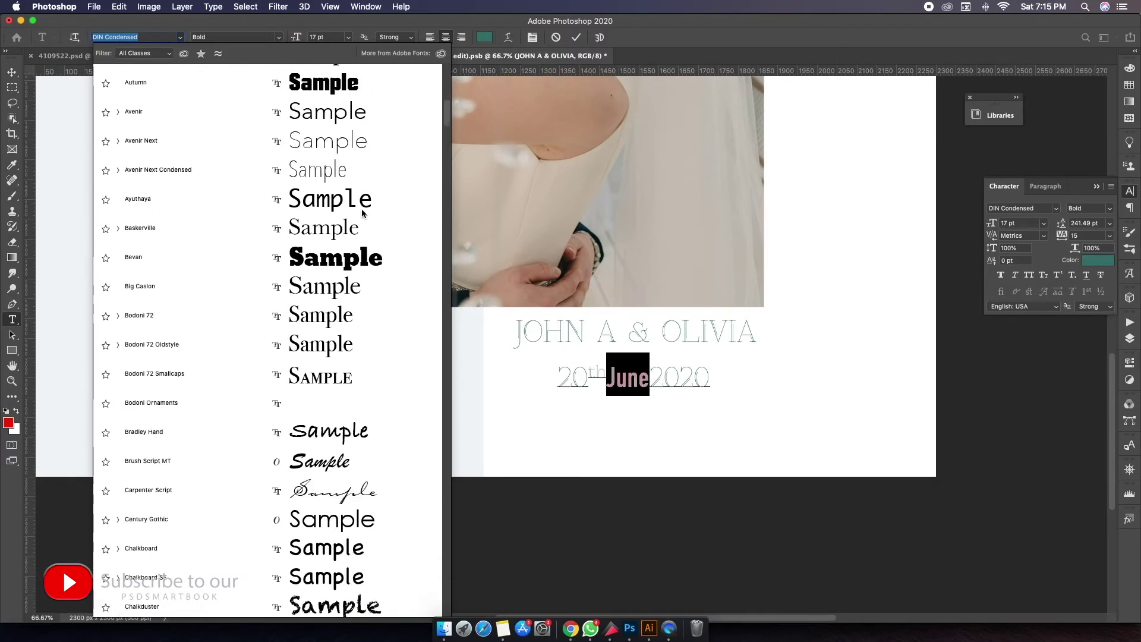
pyautogui.scroll(-1, 363, 213)
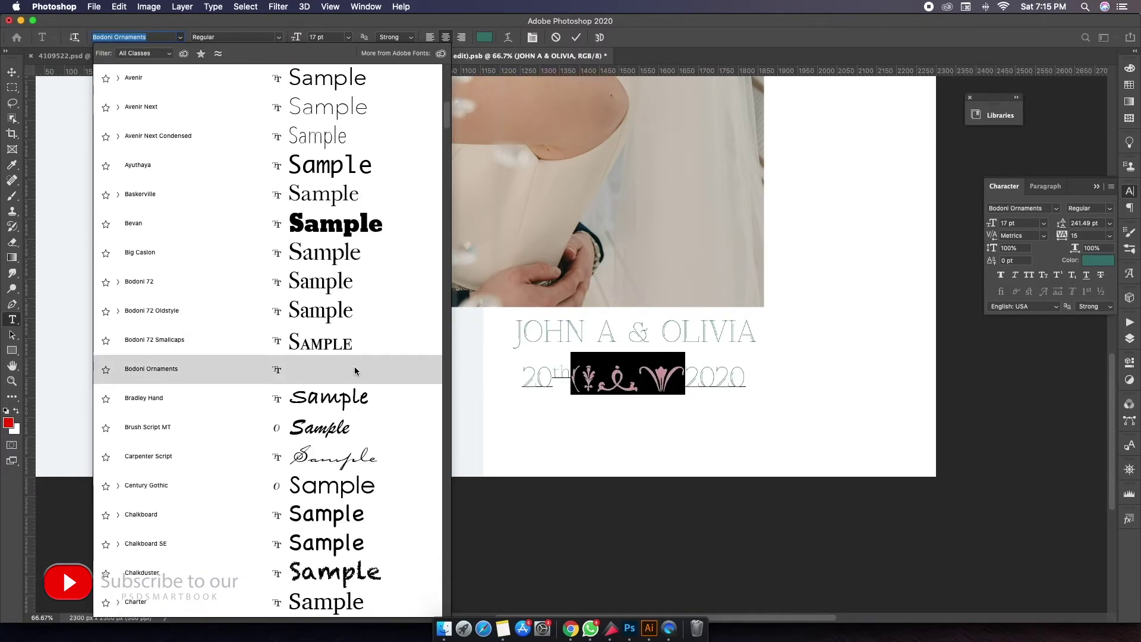
pyautogui.scroll(-8, 354, 372)
pyautogui.scroll(-2, 349, 425)
pyautogui.scroll(-8, 350, 434)
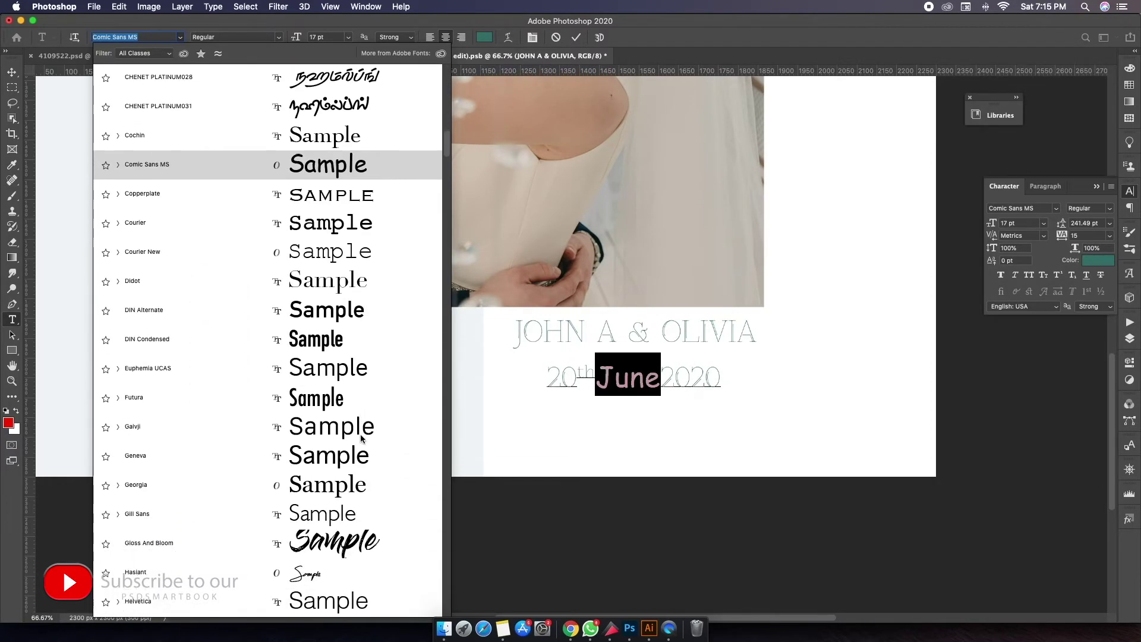
pyautogui.scroll(-3, 354, 452)
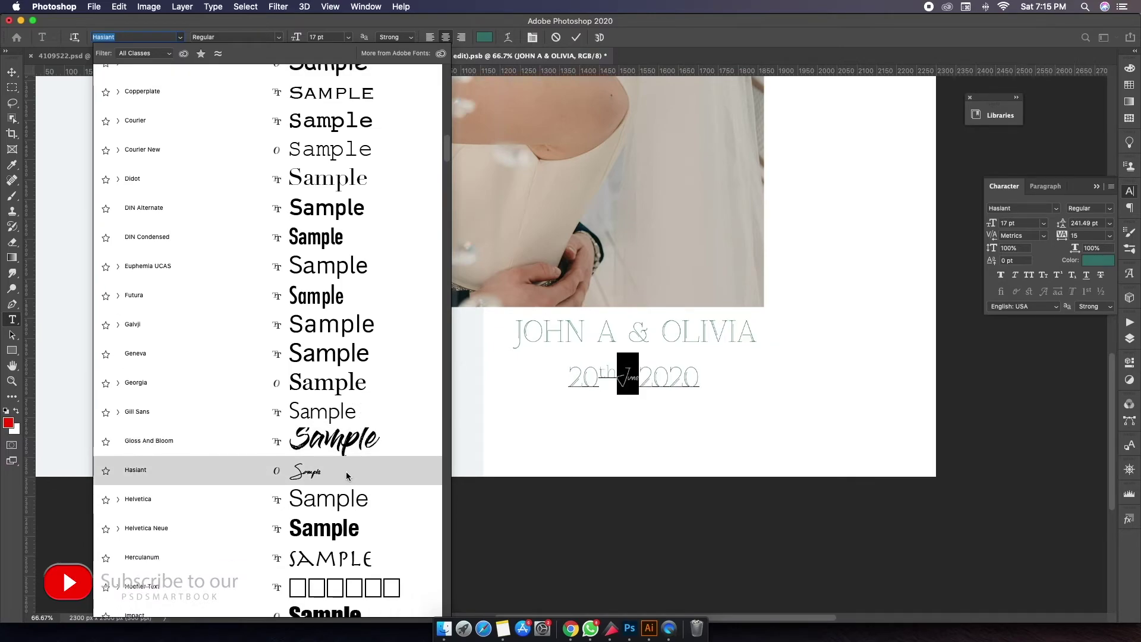
pyautogui.scroll(-2, 347, 476)
pyautogui.scroll(-7, 348, 475)
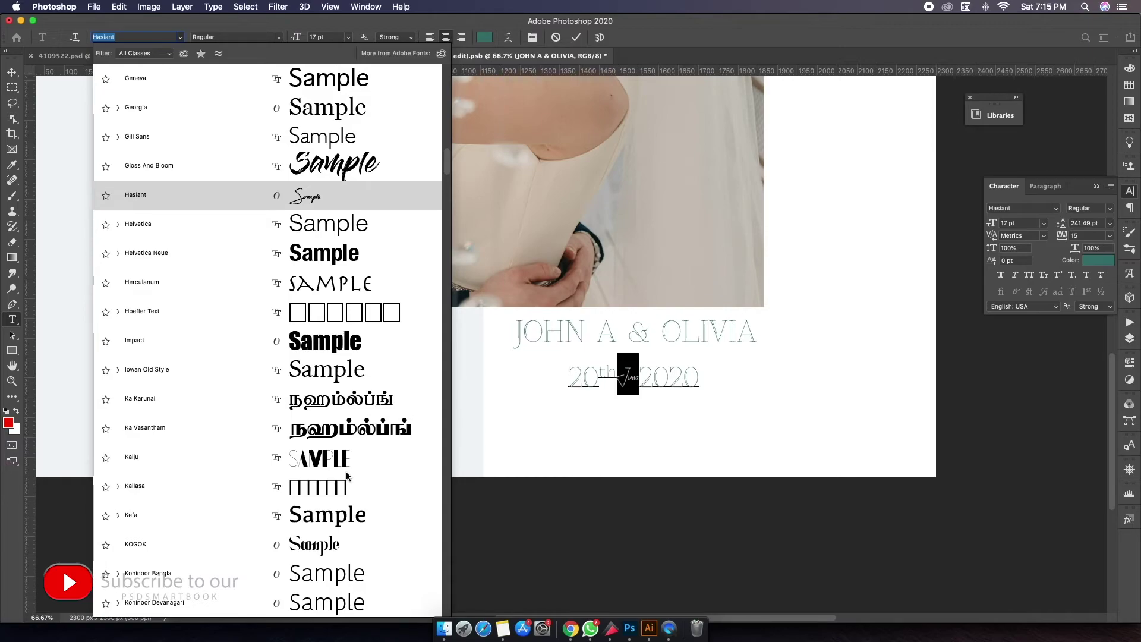
pyautogui.scroll(-5, 347, 475)
pyautogui.scroll(-10, 347, 476)
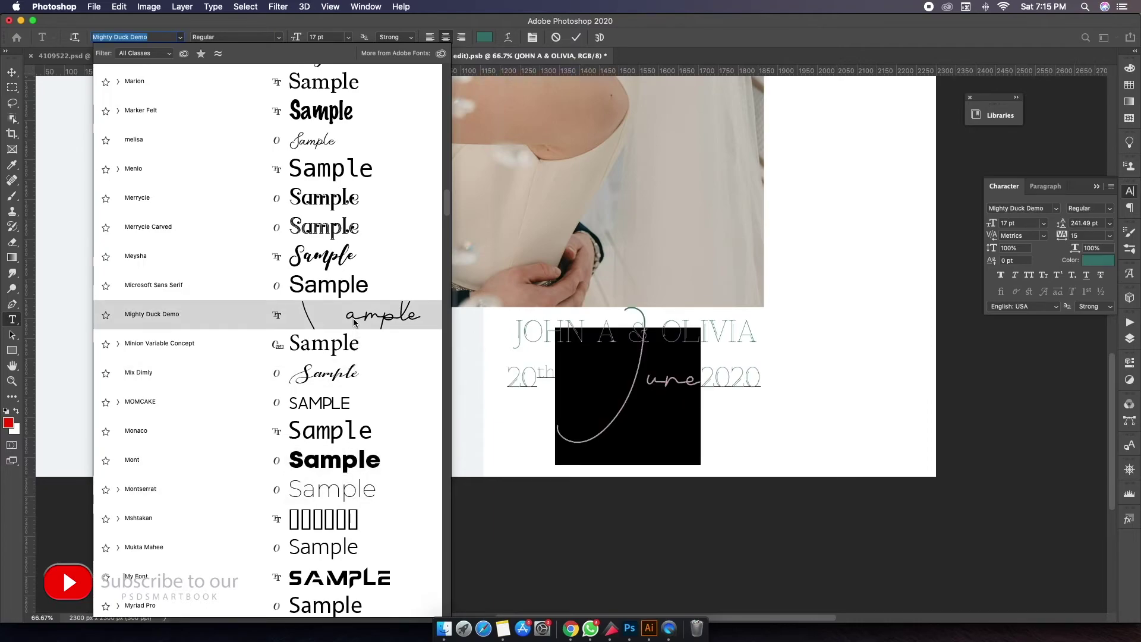
pyautogui.click(354, 322)
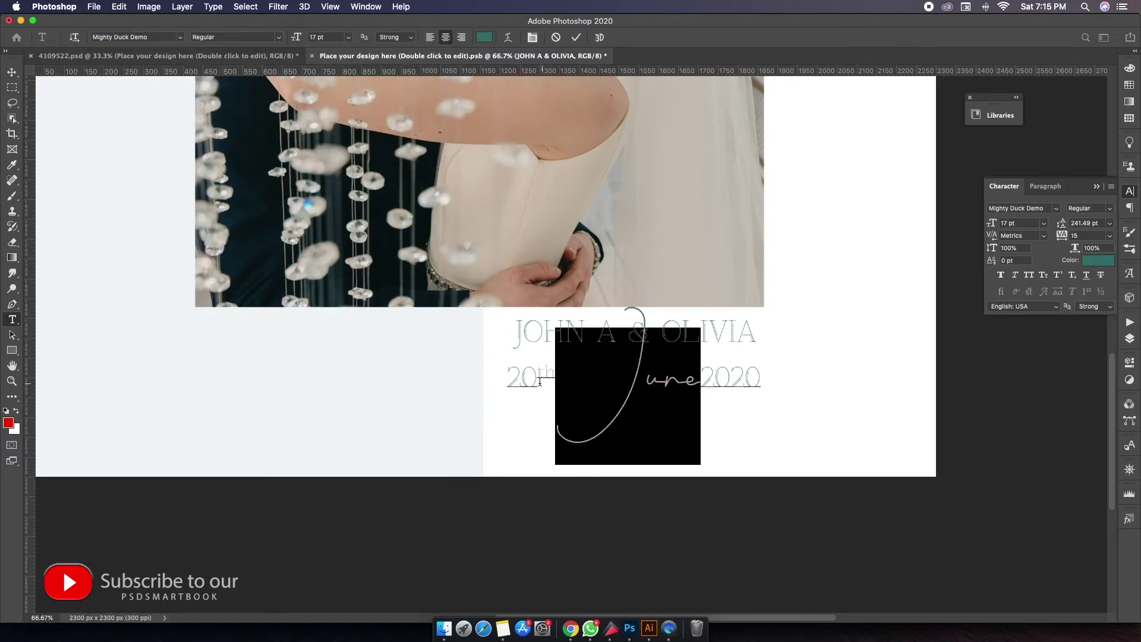
# Commit the date, move it right and up, and delete '20th' to leave June2020
pyautogui.click(576, 37)
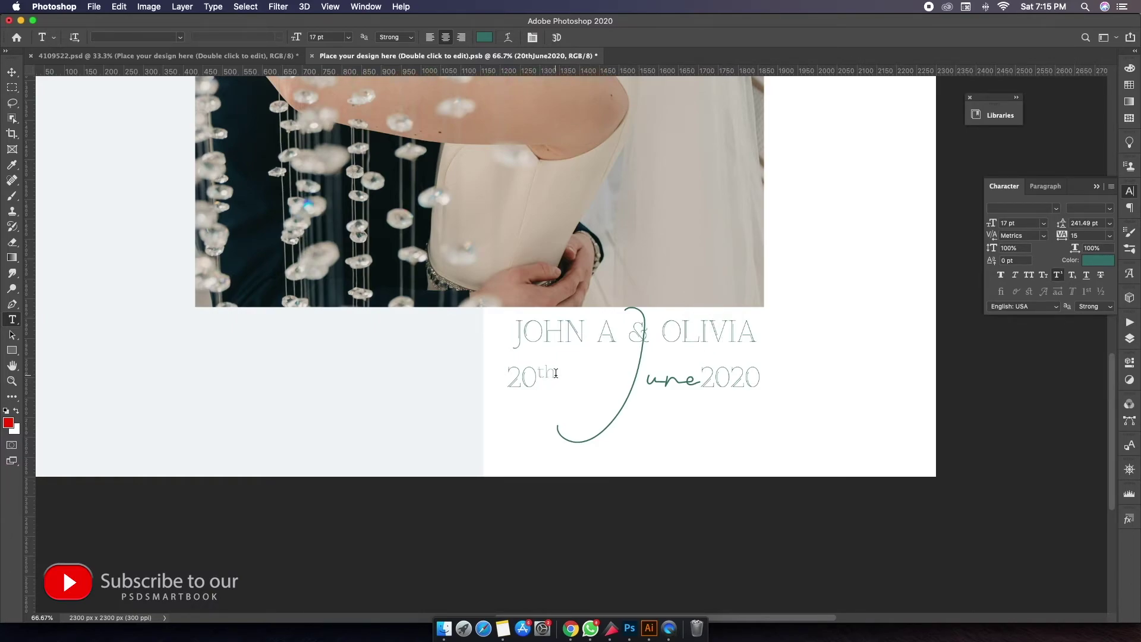
pyautogui.press('v')
pyautogui.moveTo(610, 394); pyautogui.dragTo(748, 371)
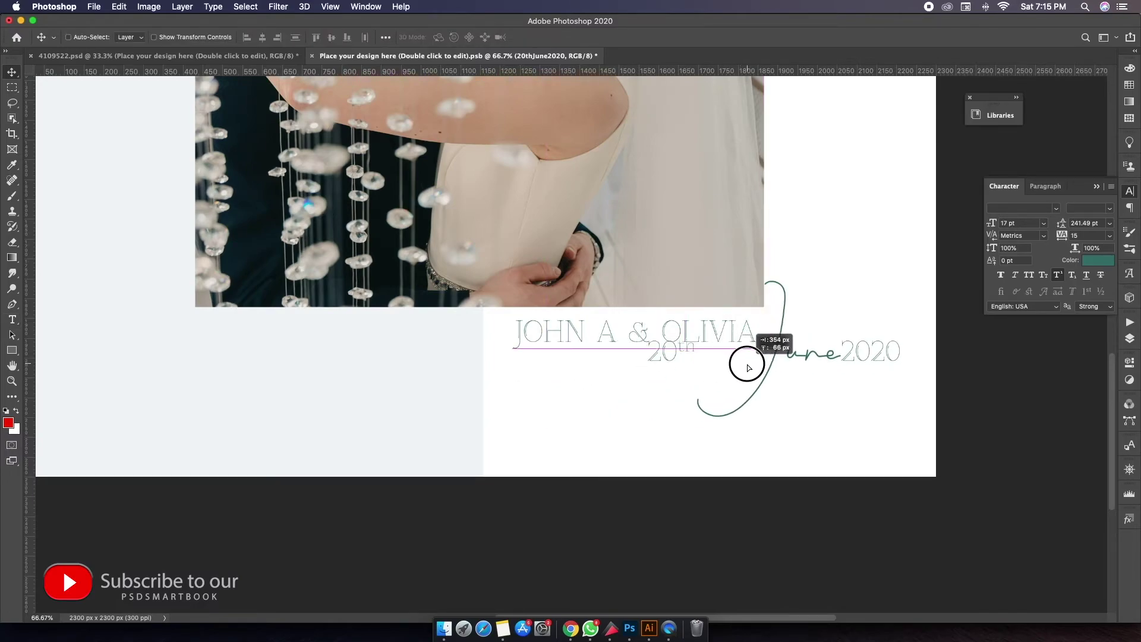
pyautogui.moveTo(748, 370); pyautogui.dragTo(692, 384)
pyautogui.doubleClick(692, 384)
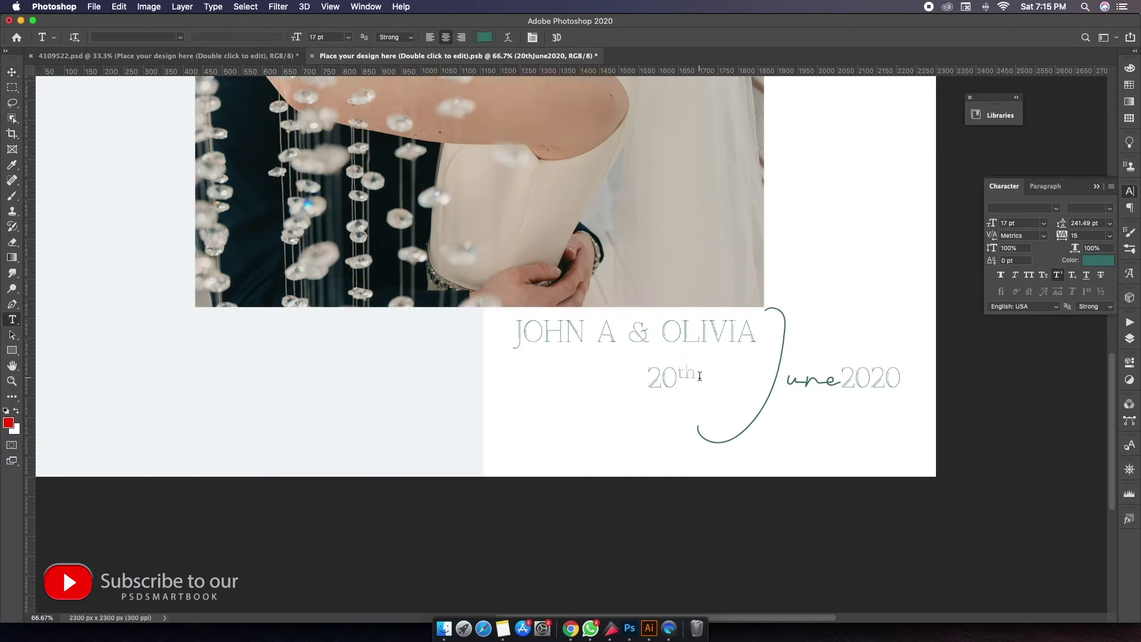
pyautogui.press('BackSpace')
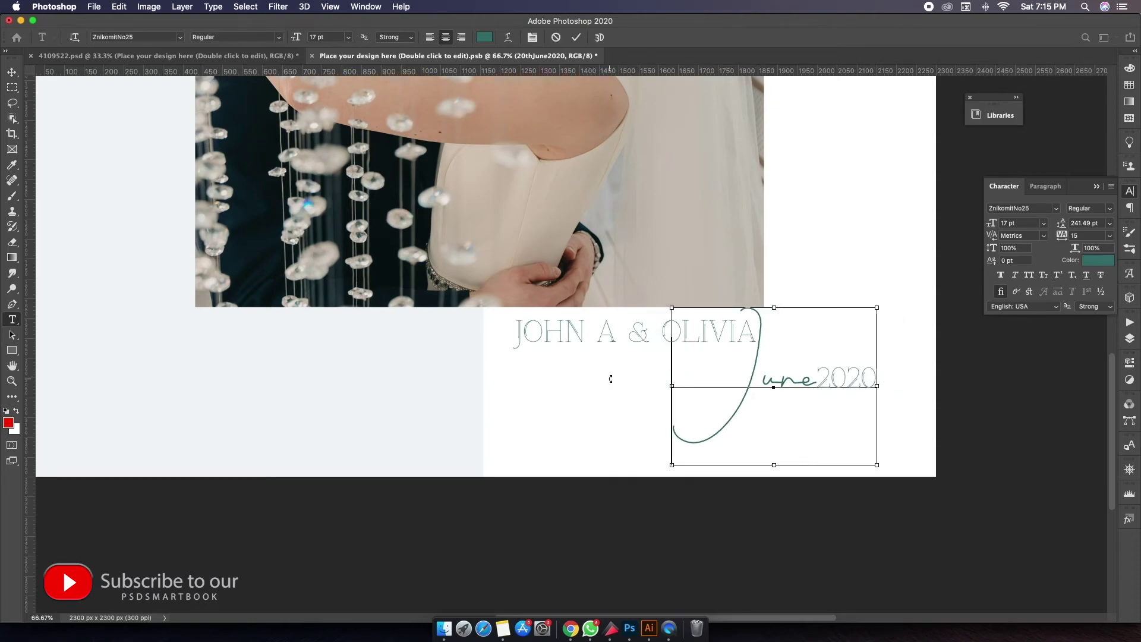
pyautogui.click(611, 379)
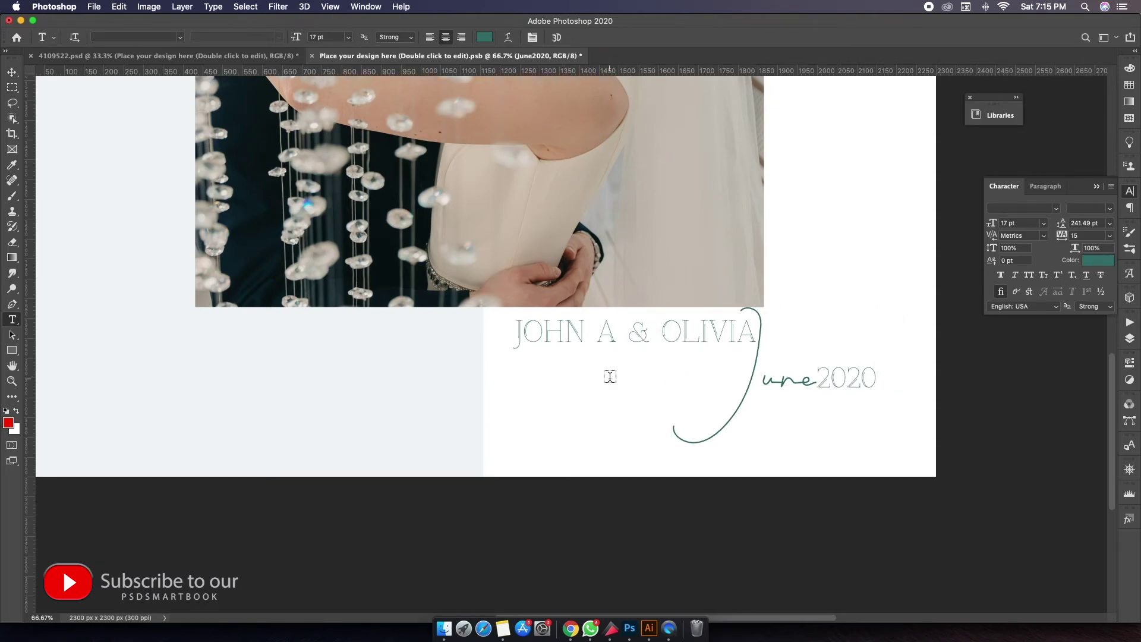
# Reposition June2020 and move the JOHN A & OLIVIA names down beneath the photo
pyautogui.press('v')
pyautogui.moveTo(745, 388)
pyautogui.mouseDown()
pyautogui.moveTo(757, 353)
pyautogui.moveTo(760, 363)
pyautogui.mouseUp()
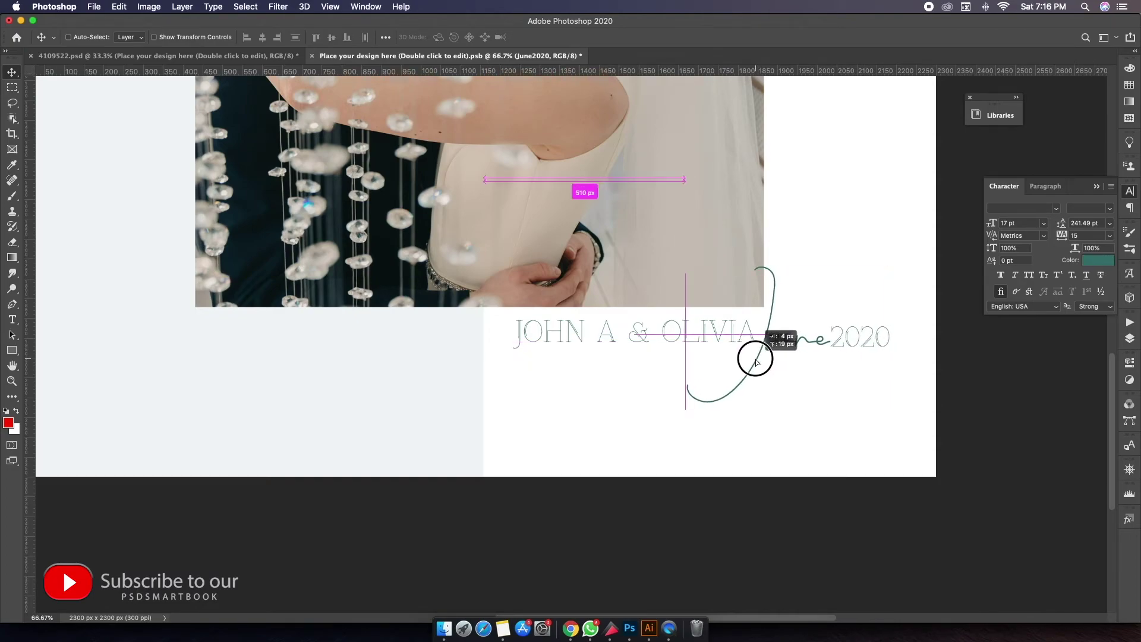
pyautogui.moveTo(761, 364); pyautogui.dragTo(765, 416)
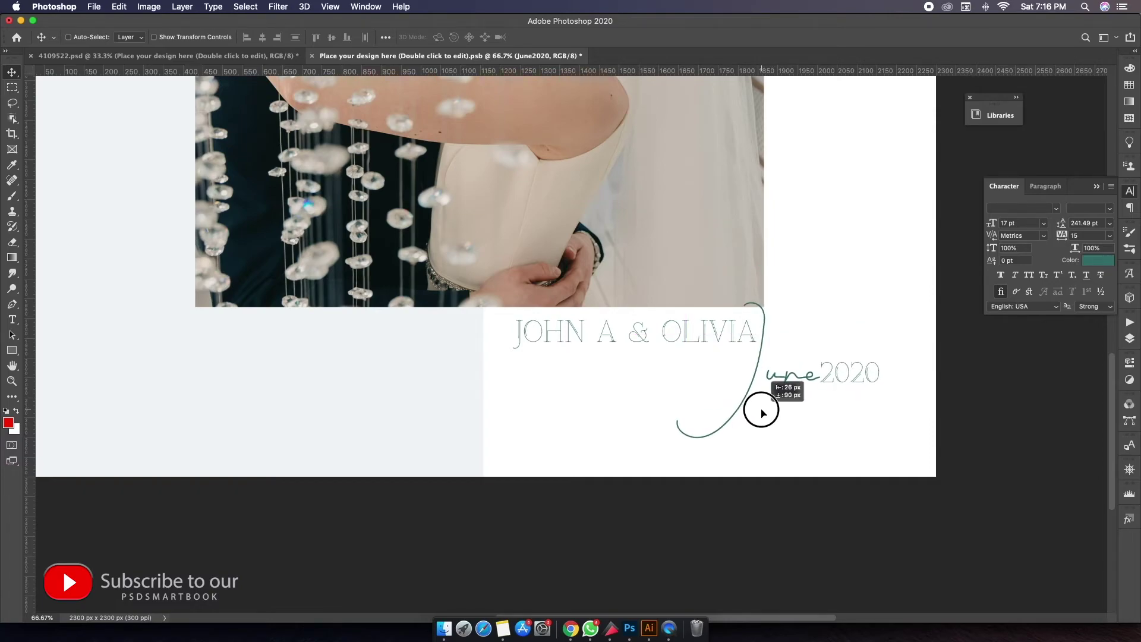
pyautogui.rightClick(689, 340)
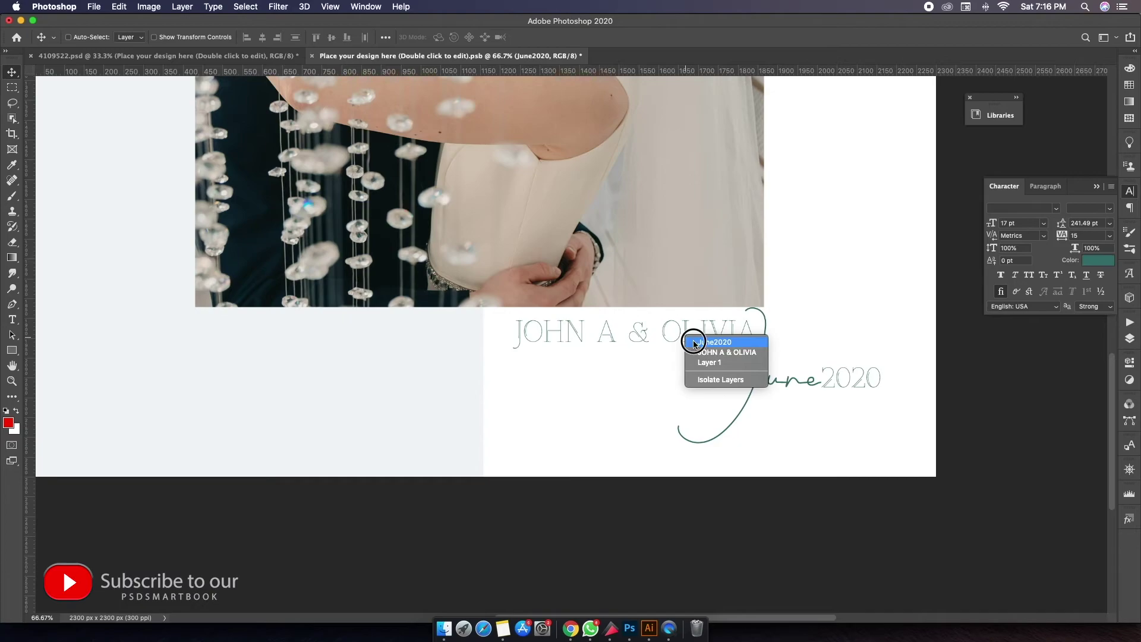
pyautogui.click(695, 352)
pyautogui.moveTo(662, 326)
pyautogui.mouseDown()
pyautogui.moveTo(653, 356)
pyautogui.moveTo(654, 345)
pyautogui.mouseUp()
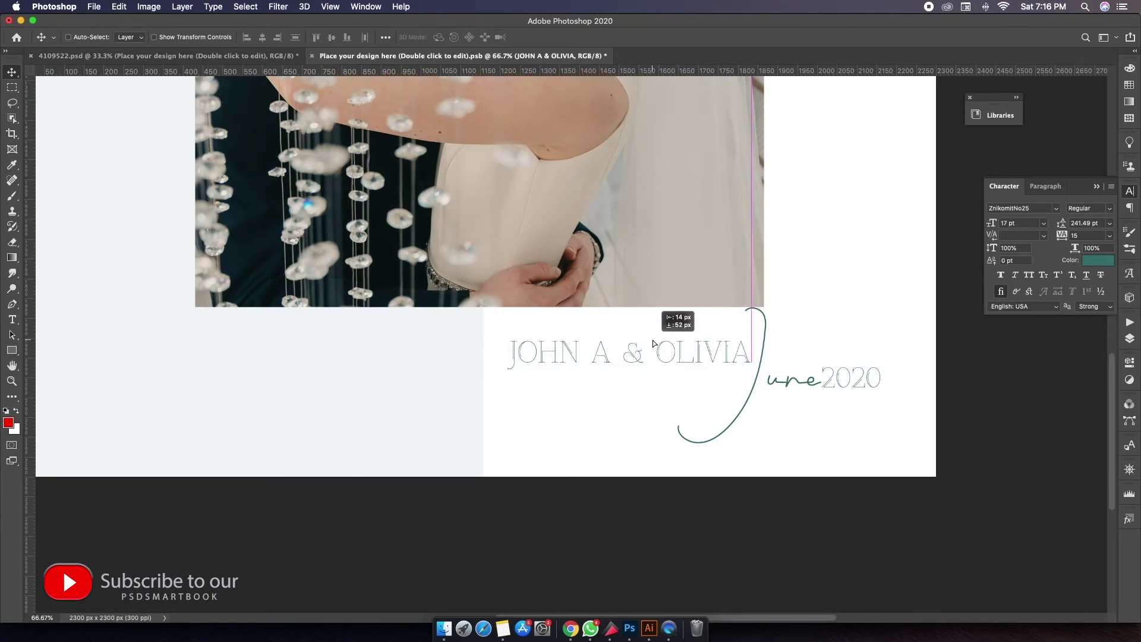
# Create a new text layer reading '20th' with a superscript 'th'
pyautogui.press('t')
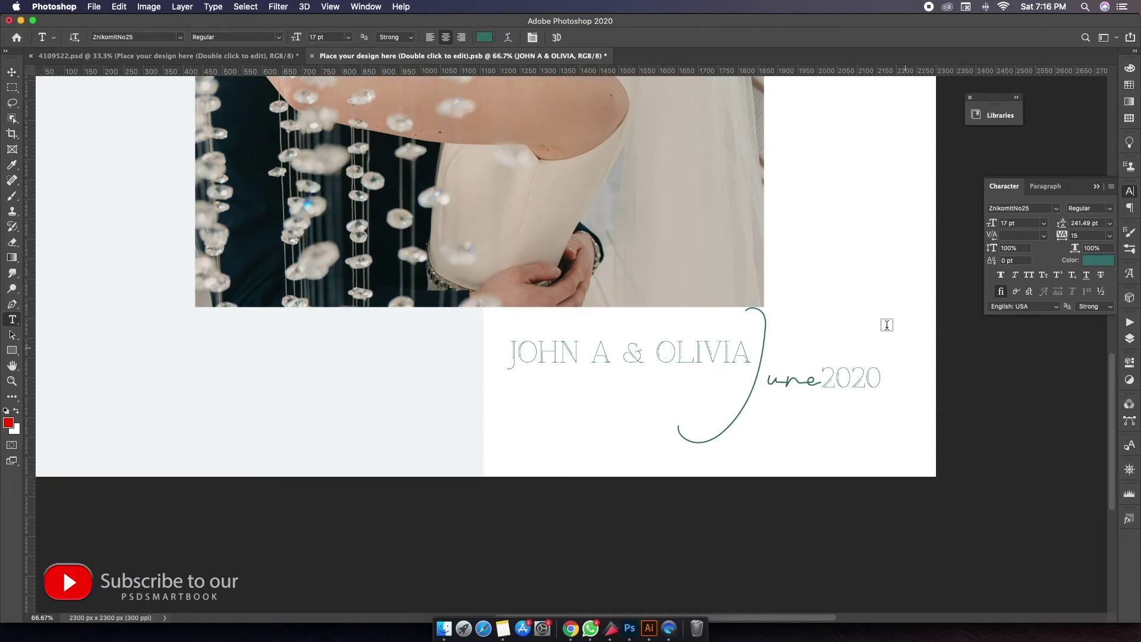
pyautogui.click(830, 288)
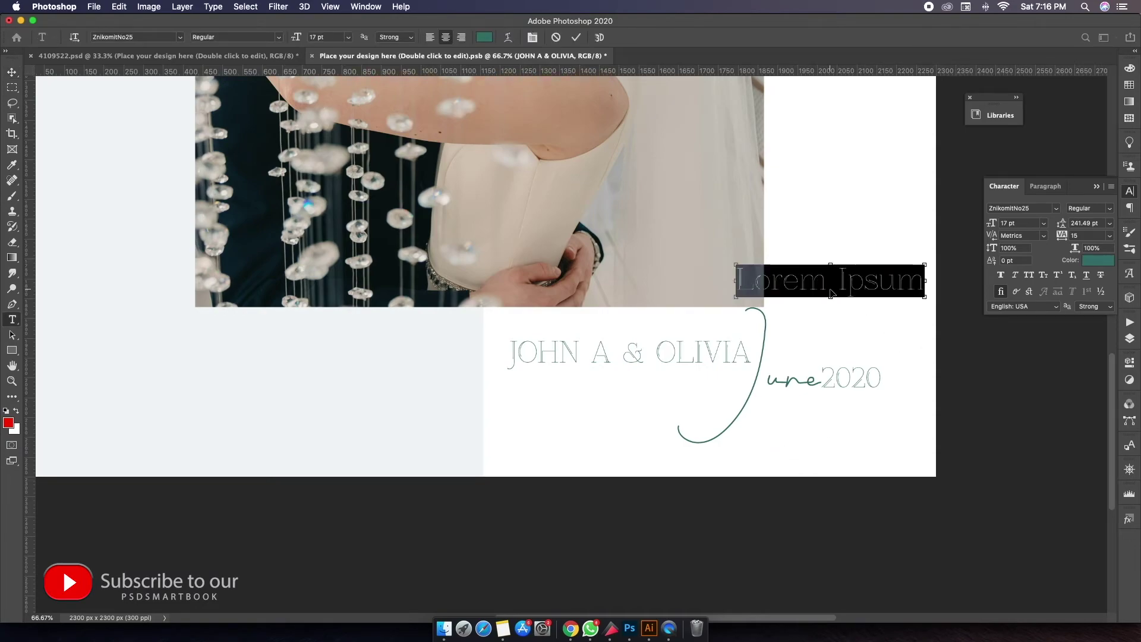
pyautogui.write('20')
pyautogui.press('super+shift+equal')
pyautogui.write('th')
pyautogui.click(578, 38)
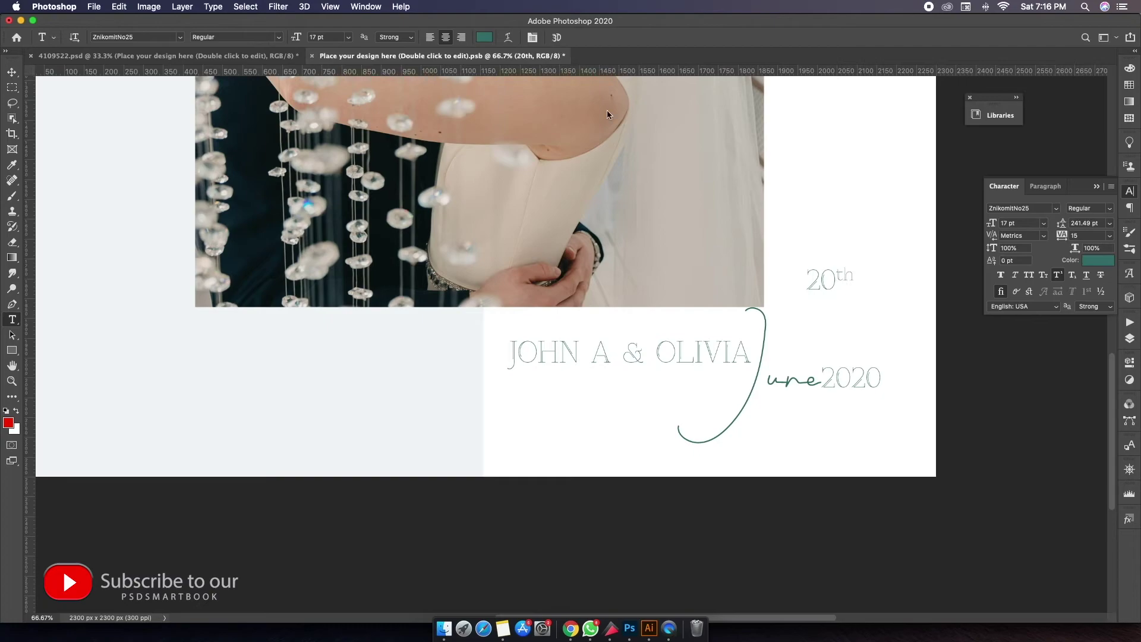
# Move '20th' beneath OLIVIA, just before June, and check the whole cover
pyautogui.press('v')
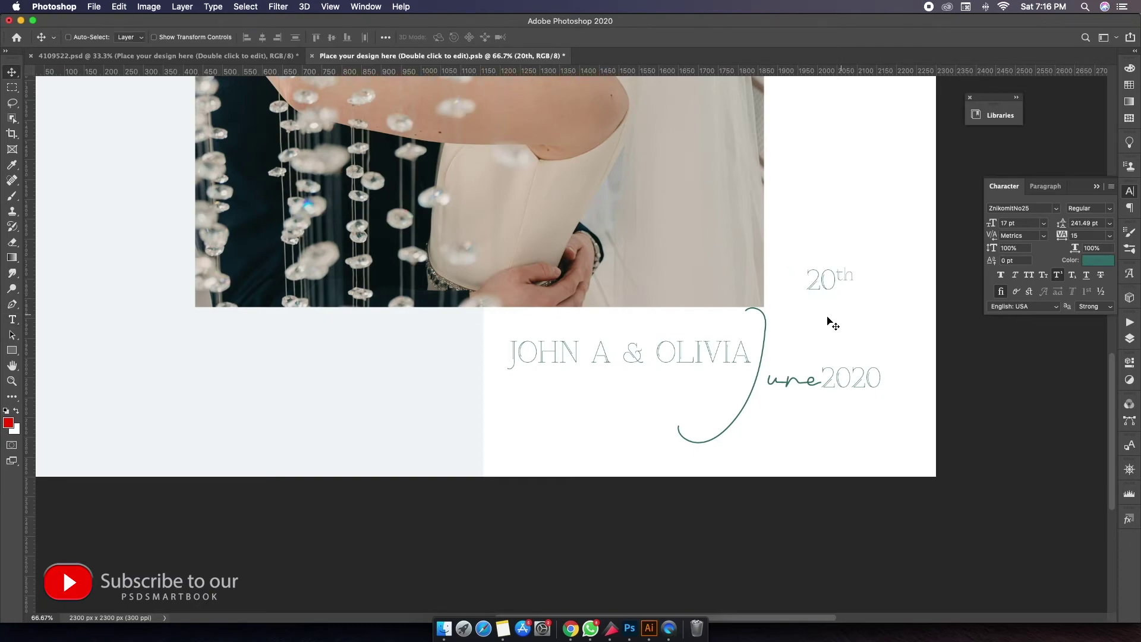
pyautogui.moveTo(828, 280)
pyautogui.mouseDown()
pyautogui.moveTo(736, 387)
pyautogui.moveTo(750, 389)
pyautogui.mouseUp()
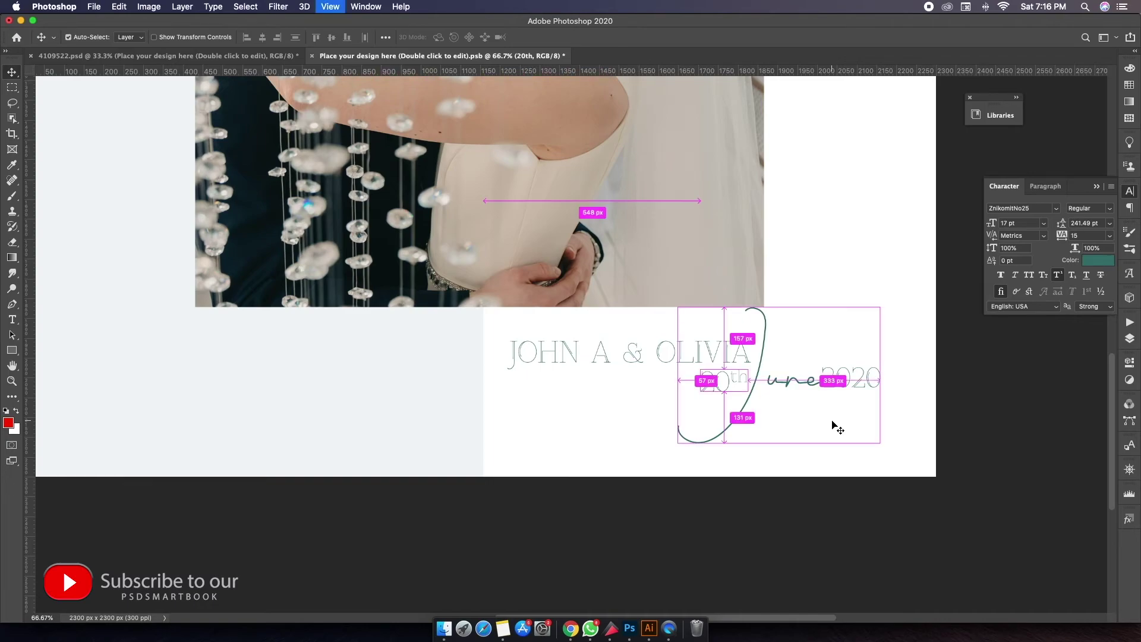
pyautogui.press('super+minus')
pyautogui.press('super+minus')
pyautogui.press('super+minus')
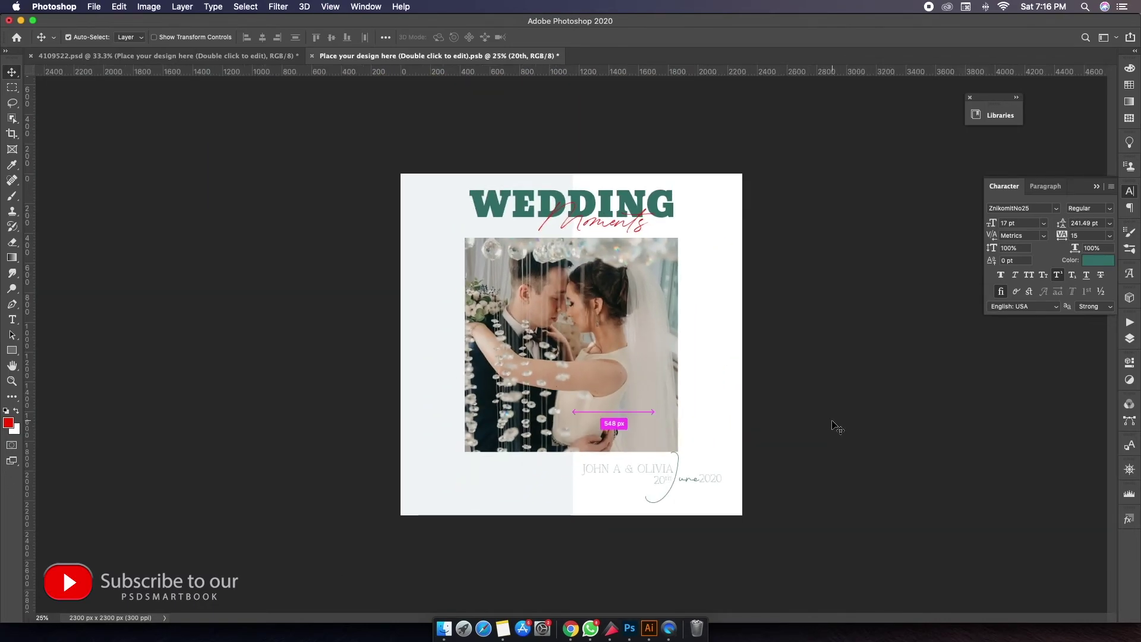
pyautogui.press('super+minus')
pyautogui.press('super+plus')
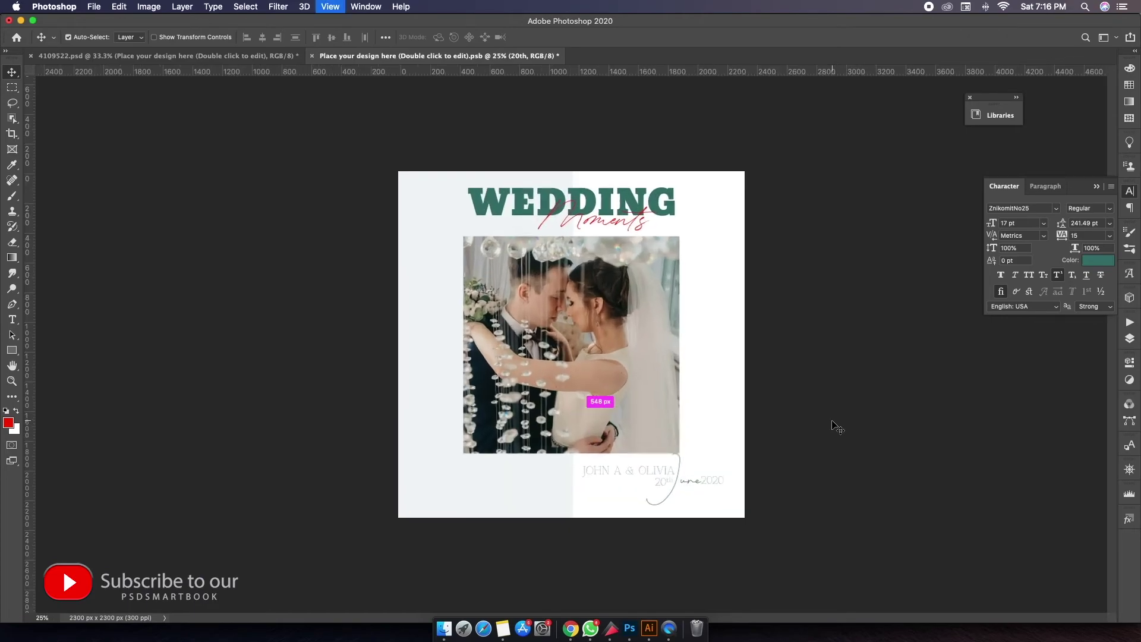
pyautogui.press('super+plus')
pyautogui.press('super+plus')
pyautogui.press('super+plus')
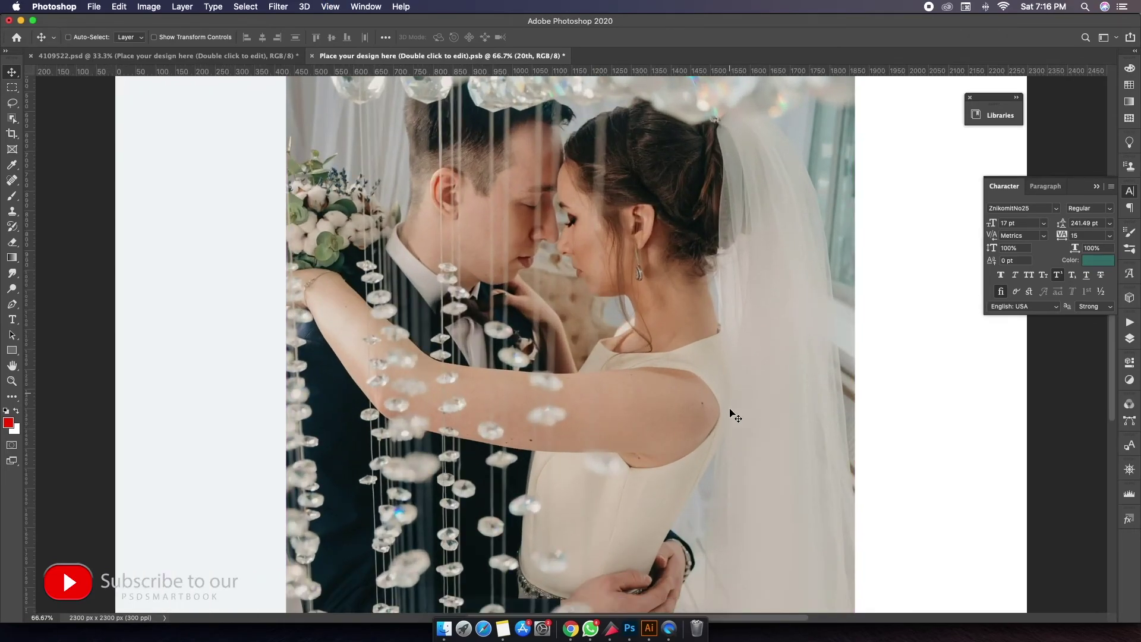
pyautogui.scroll(-5, 733, 412)
pyautogui.scroll(-1, 733, 412)
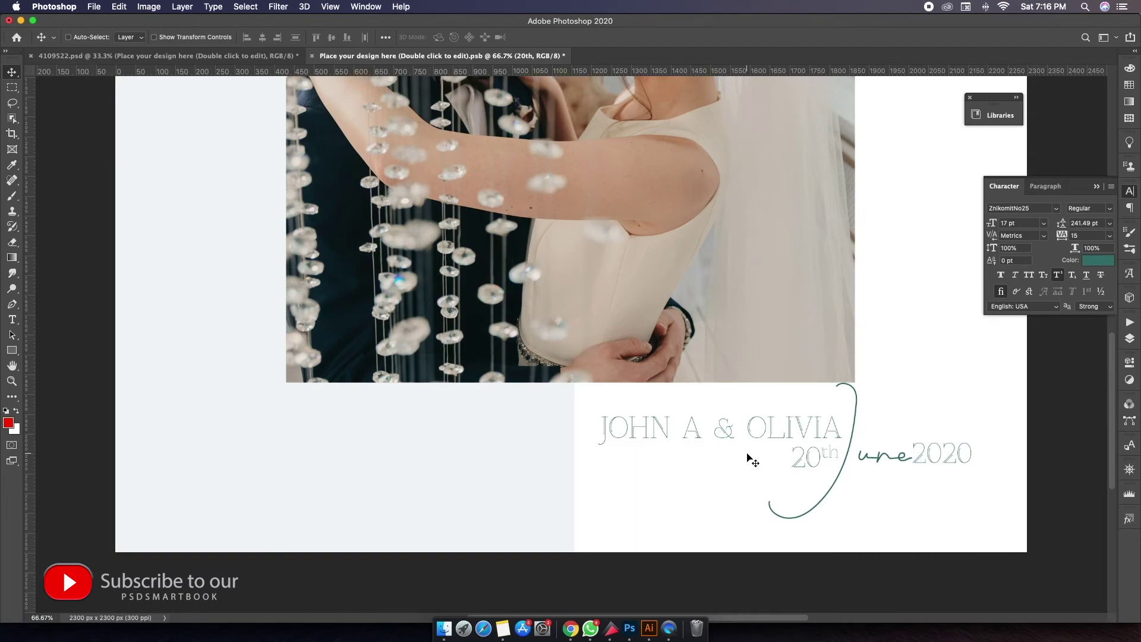
# Change the script June word from Mighty Duck Demo to the Raimond FREE font
pyautogui.press('t')
pyautogui.click(839, 475)
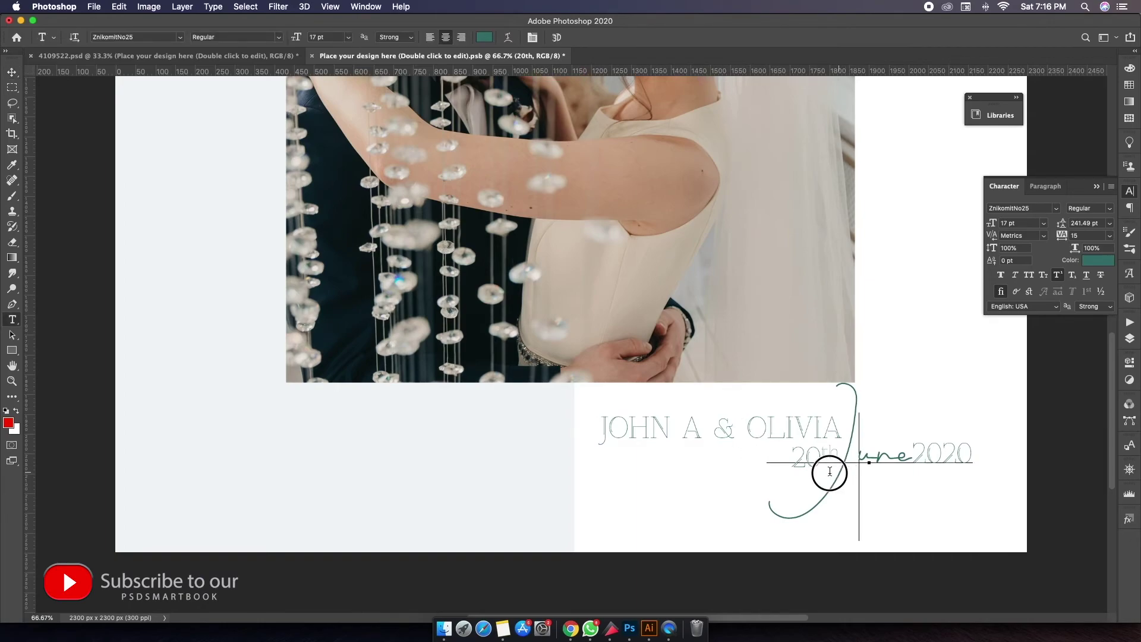
pyautogui.doubleClick(818, 473)
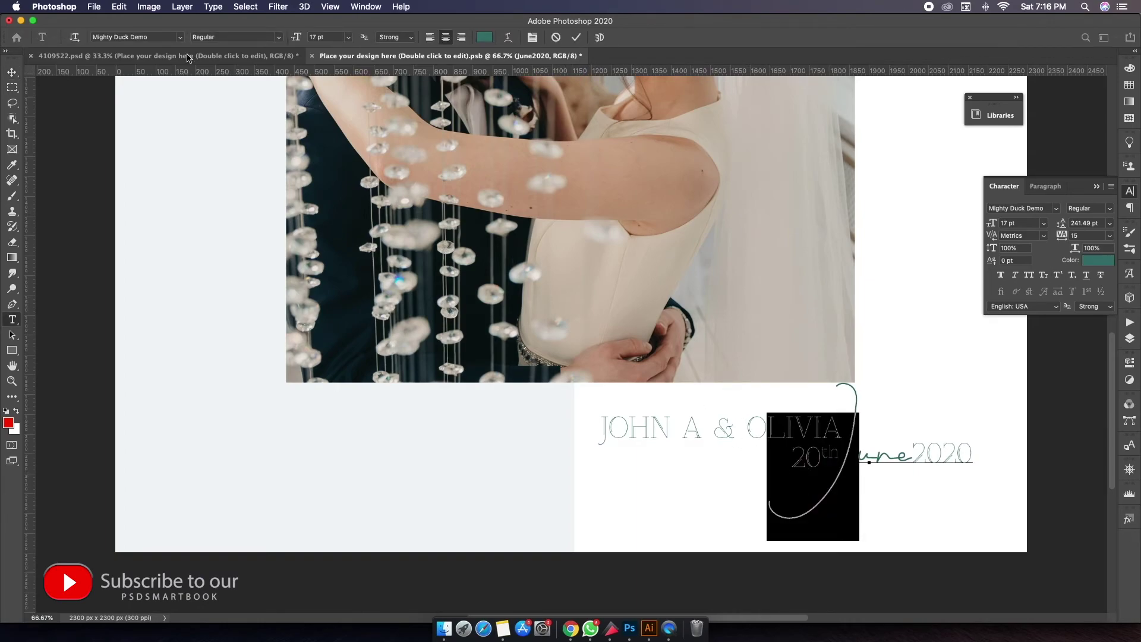
pyautogui.click(181, 38)
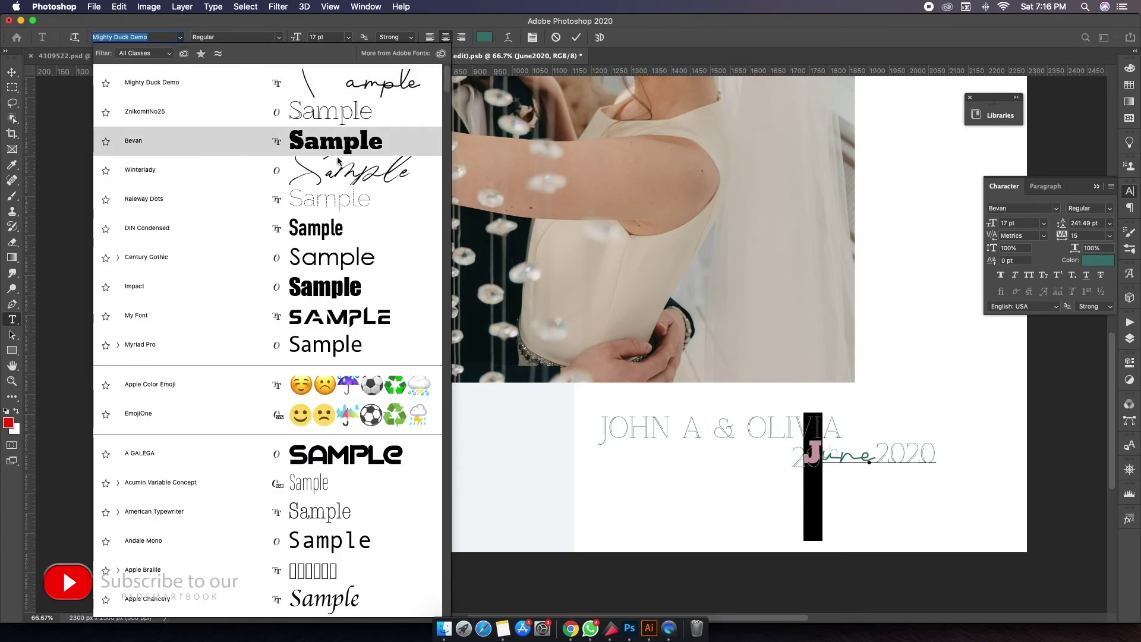
pyautogui.scroll(-3, 336, 172)
pyautogui.scroll(-10, 338, 190)
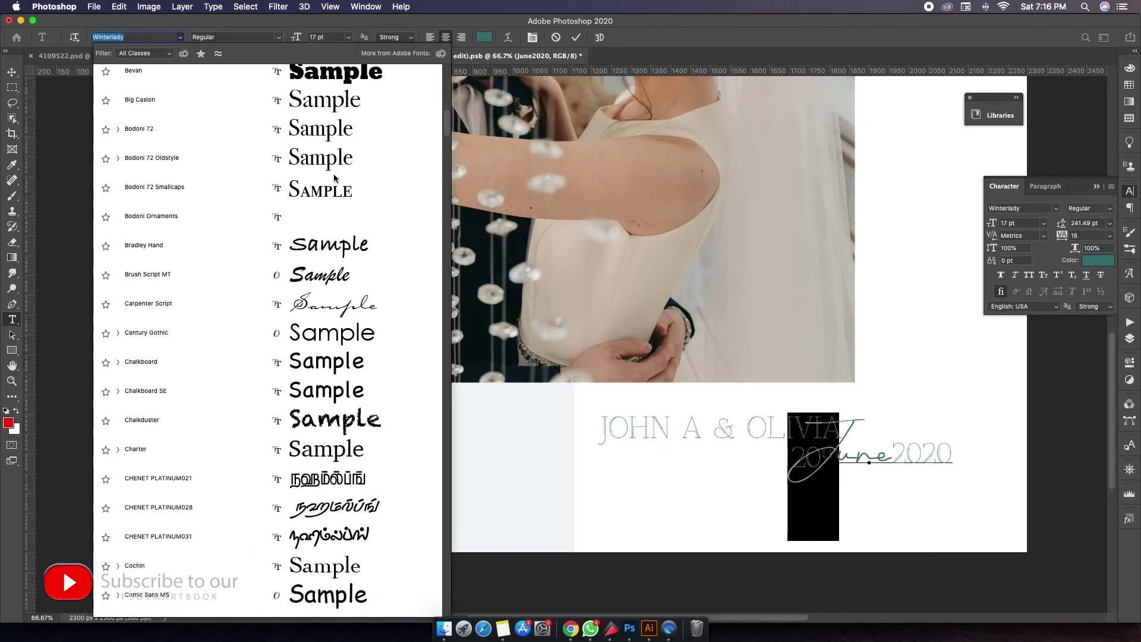
pyautogui.scroll(-10, 345, 205)
pyautogui.scroll(-10, 349, 220)
pyautogui.scroll(-5, 354, 238)
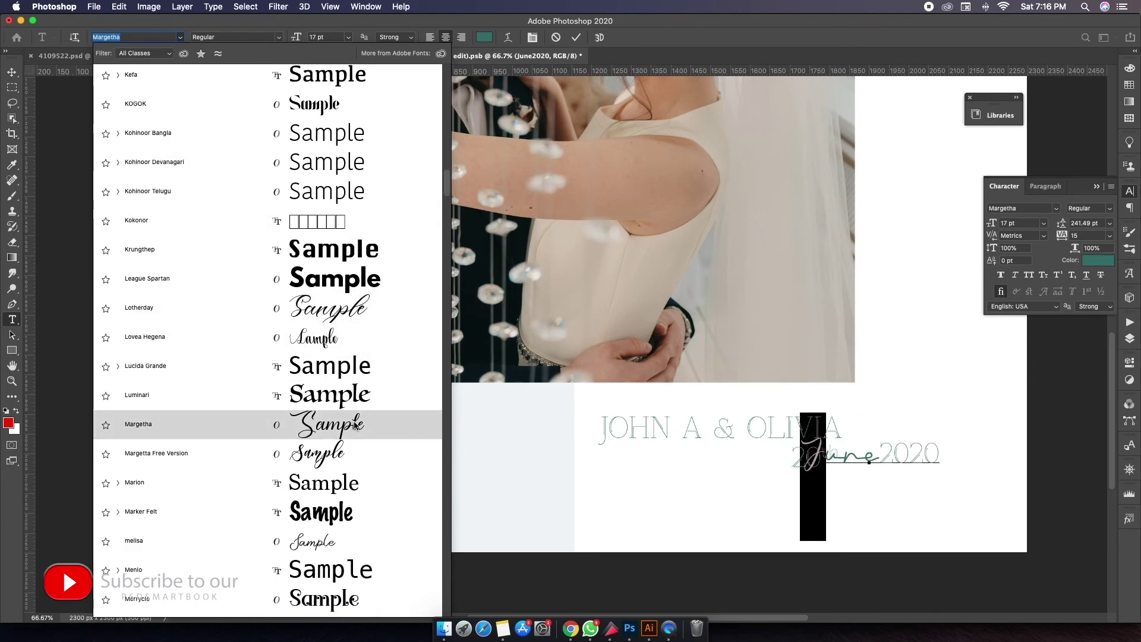
pyautogui.scroll(-5, 352, 447)
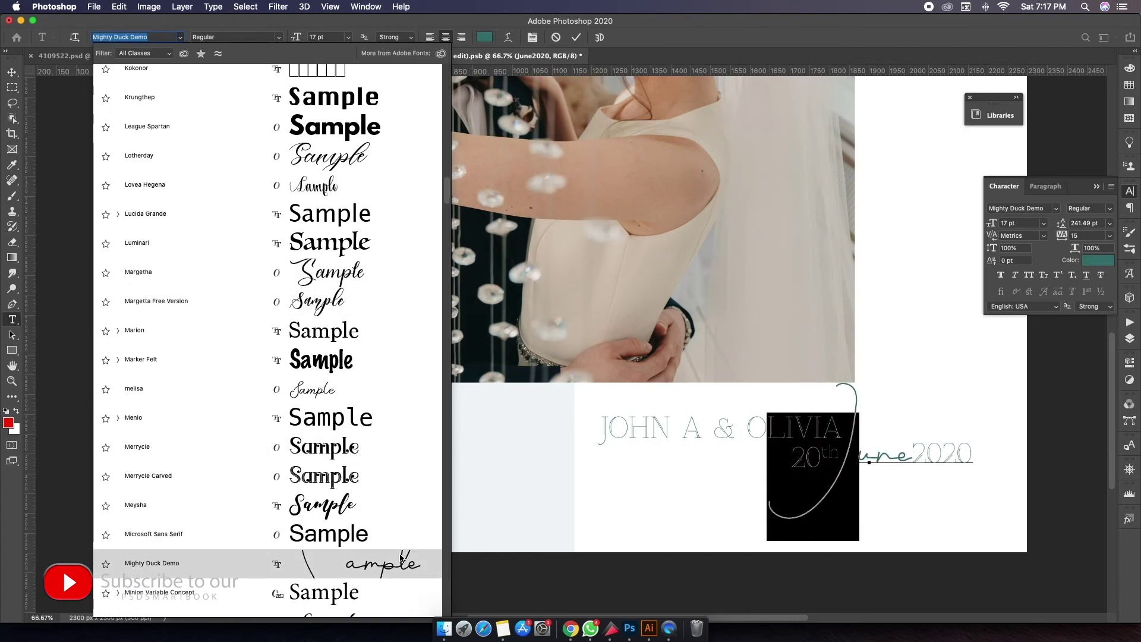
pyautogui.scroll(-5, 400, 558)
pyautogui.scroll(-1, 381, 535)
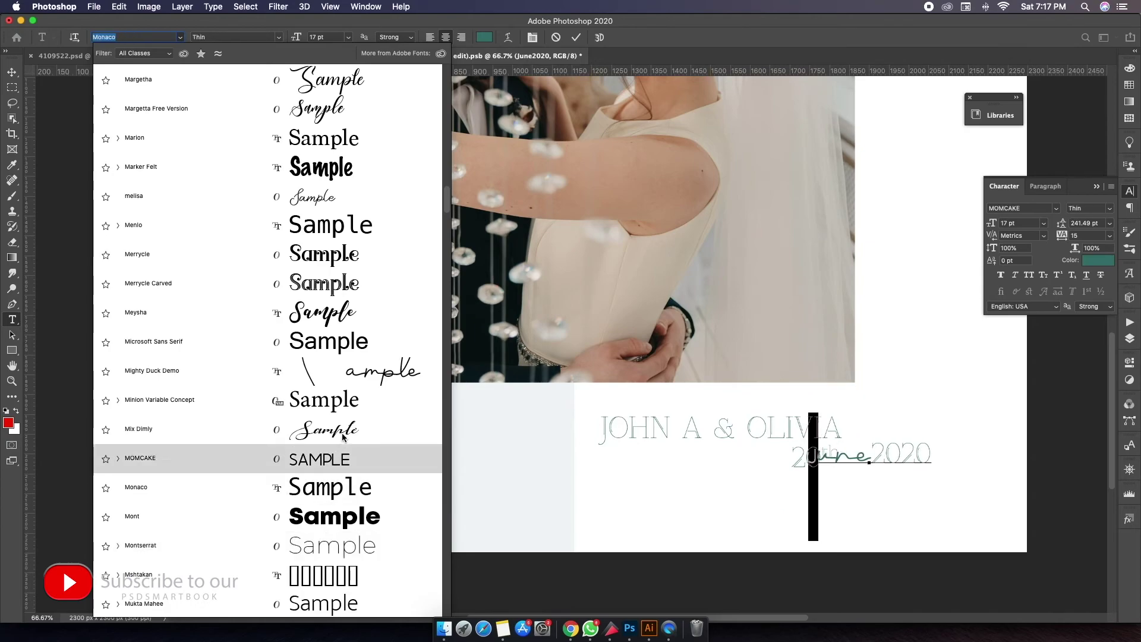
pyautogui.scroll(-8, 343, 438)
pyautogui.scroll(-5, 343, 438)
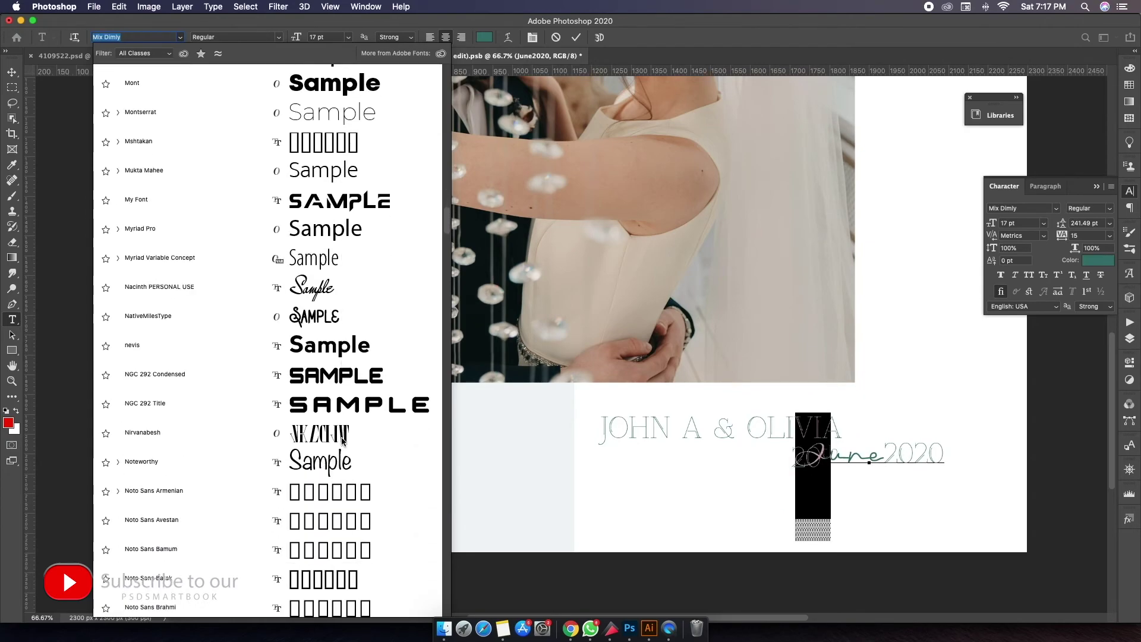
pyautogui.scroll(-1, 356, 488)
pyautogui.scroll(-20, 355, 497)
pyautogui.scroll(-10, 356, 497)
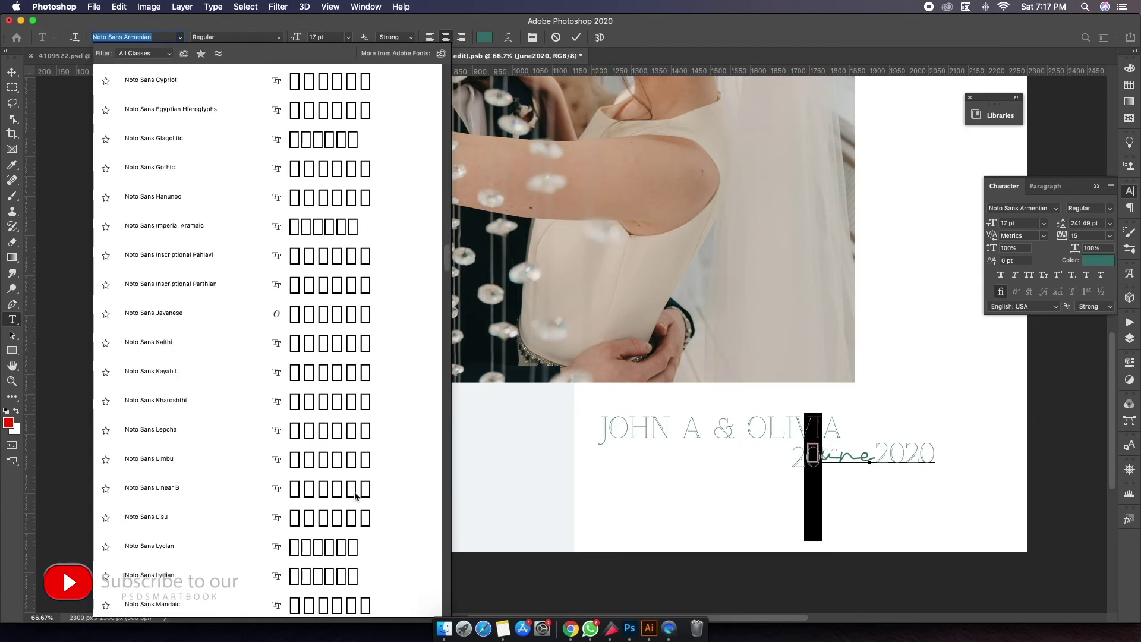
pyautogui.scroll(-10, 355, 496)
pyautogui.scroll(-7, 356, 496)
pyautogui.scroll(-6, 355, 496)
pyautogui.scroll(-20, 355, 496)
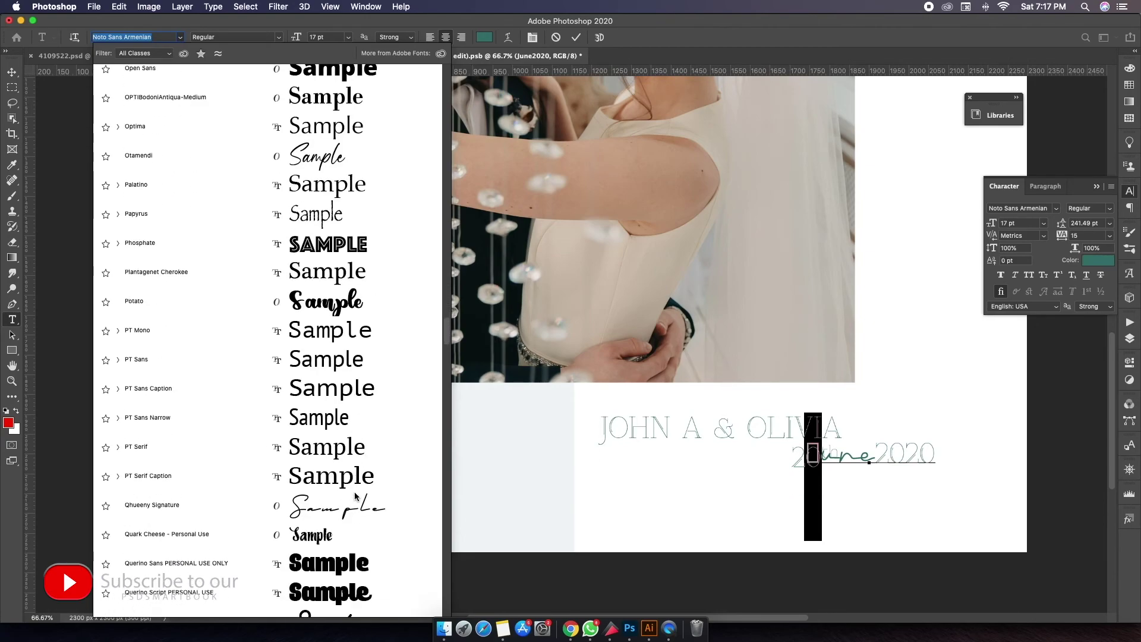
pyautogui.scroll(-6, 356, 496)
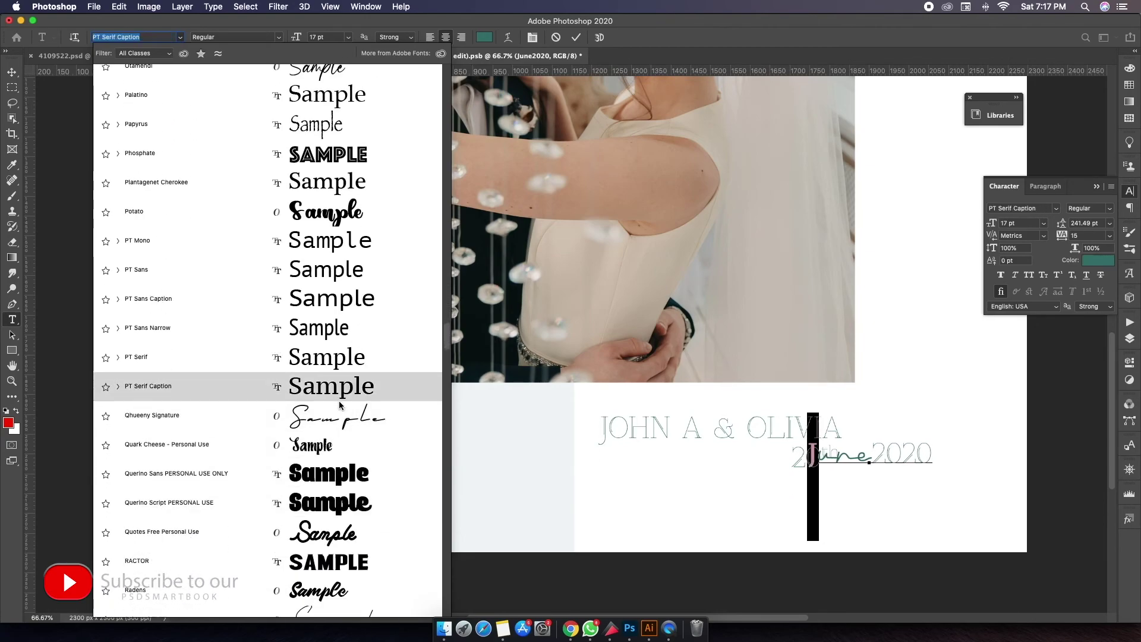
pyautogui.scroll(-7, 340, 415)
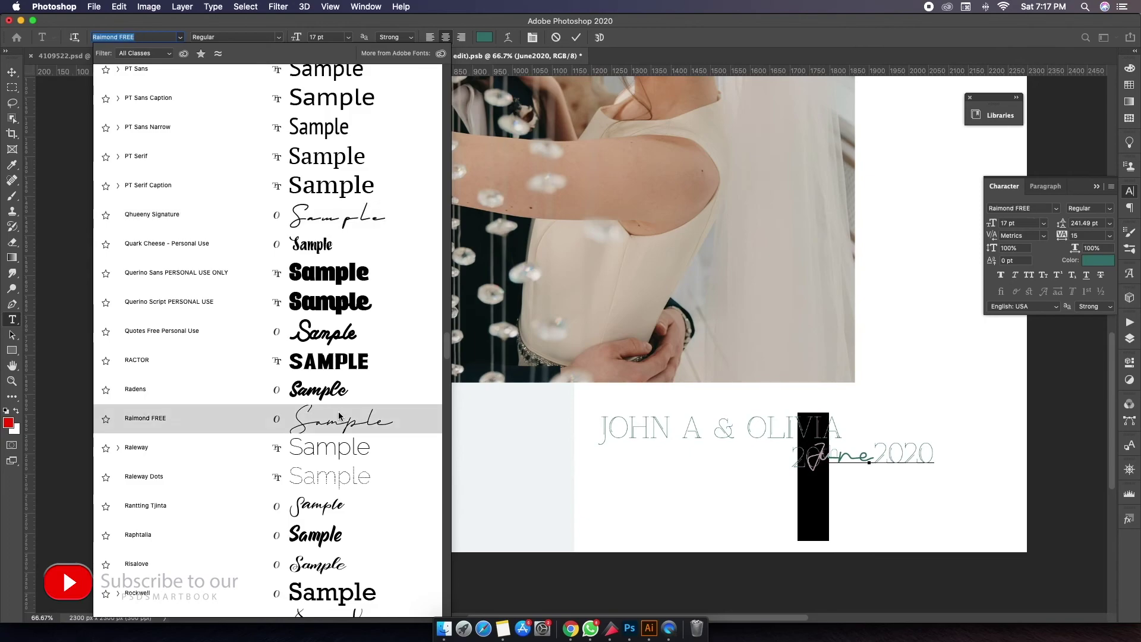
pyautogui.click(339, 415)
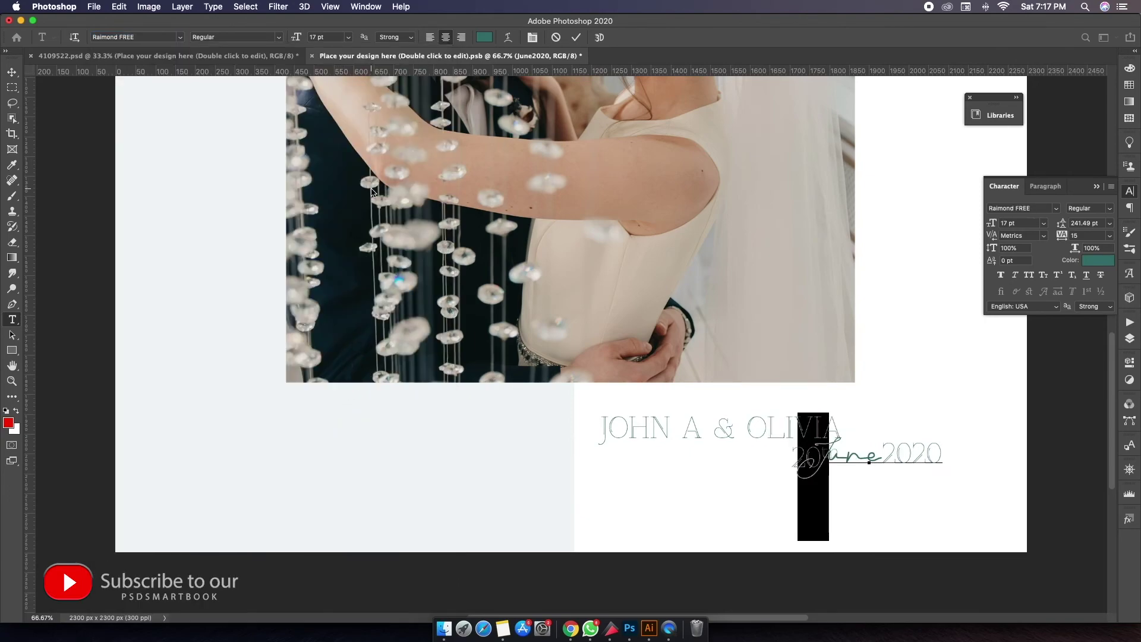
# Commit the Raimond FREE change, nudge June2020 about 40 px right, and zoom out
pyautogui.click(578, 39)
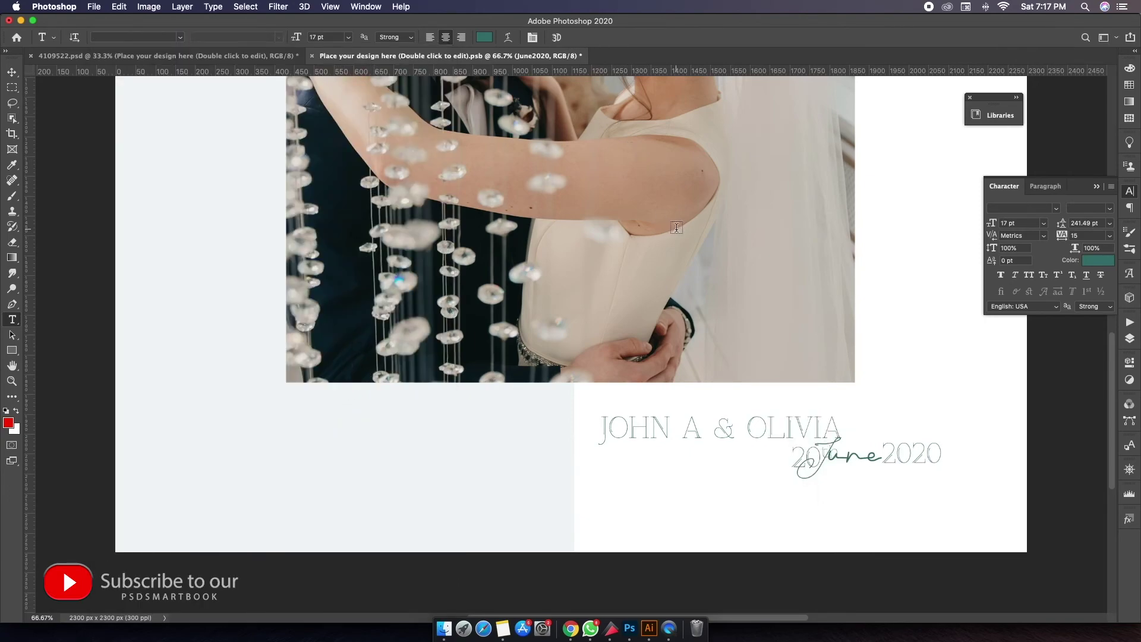
pyautogui.press('v')
pyautogui.moveTo(854, 459); pyautogui.dragTo(866, 461)
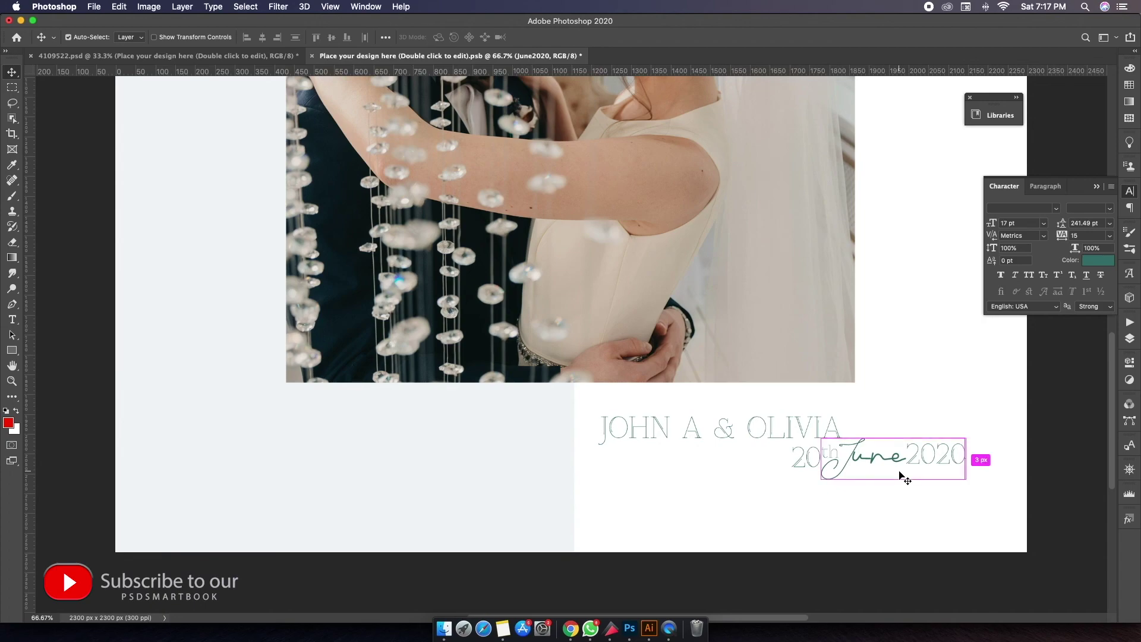
pyautogui.hotkey('ctrl', '-')
pyautogui.hotkey('ctrl', '-')
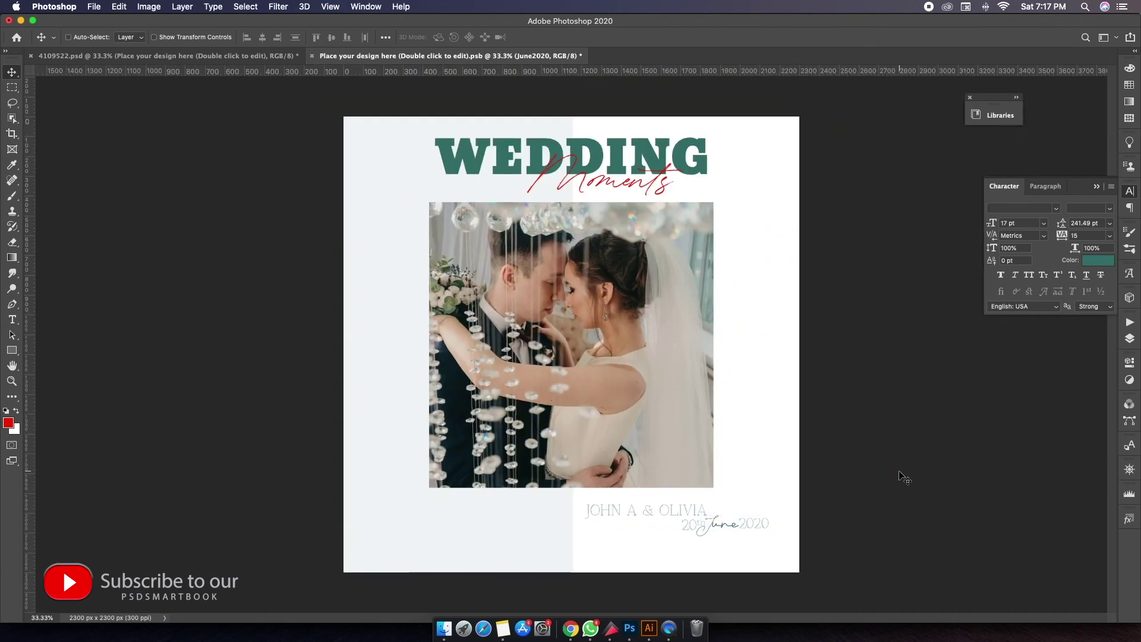
# Close the cover smart object with Cmd+W, saving so the book mockup updates
pyautogui.hotkey('ctrl', 'w')
pyautogui.press('Return')
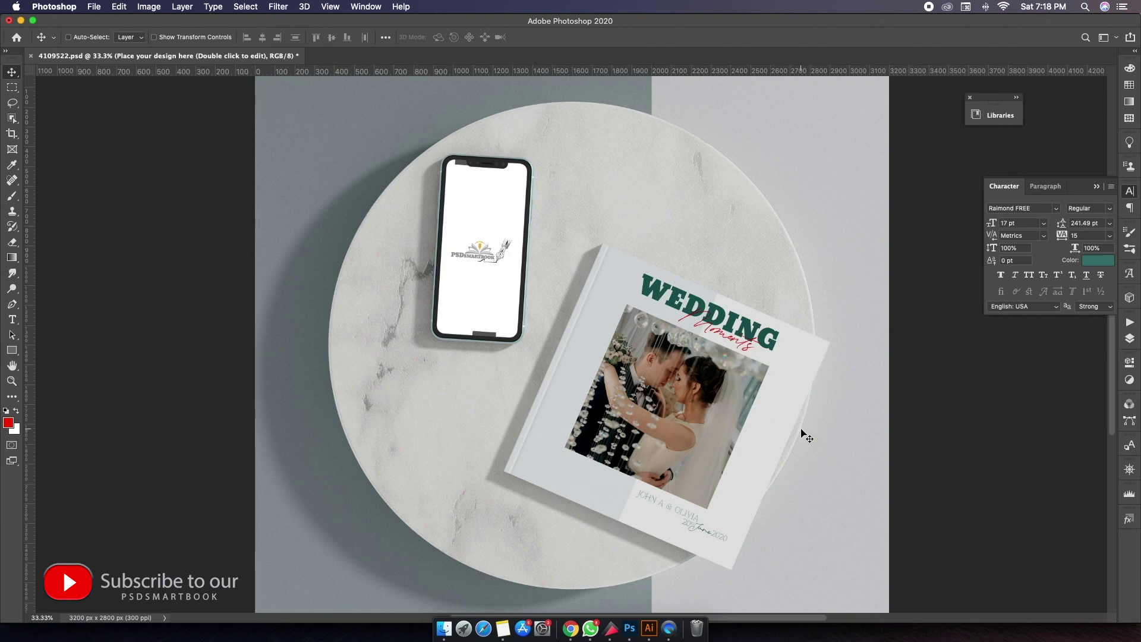
# Open the File menu over the finished wedding-cover mockup
pyautogui.click(95, 8)
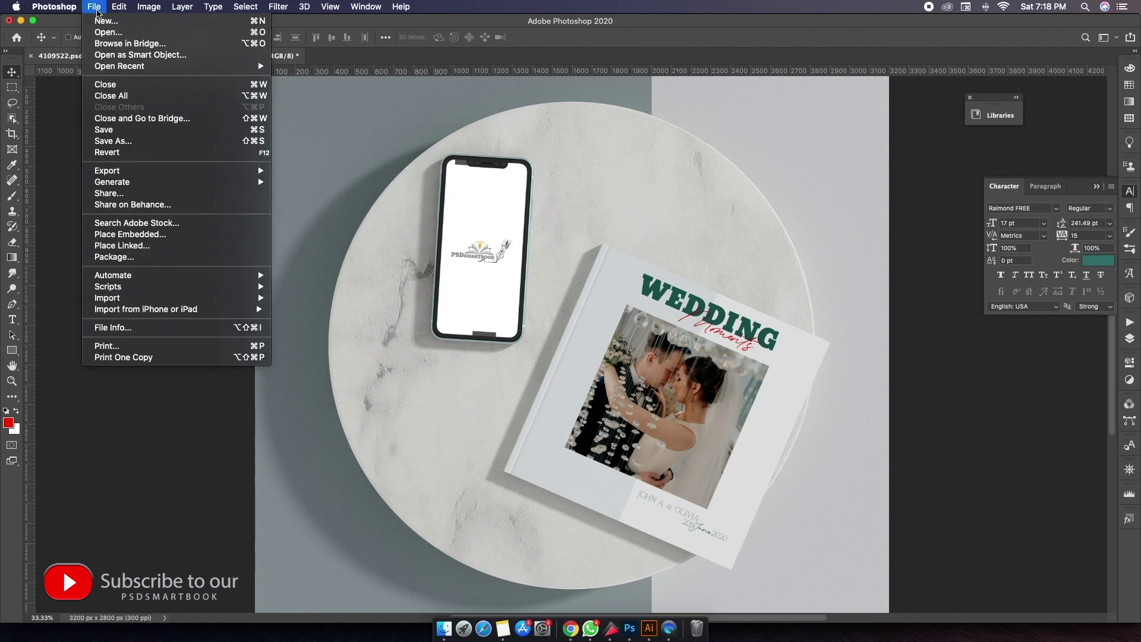